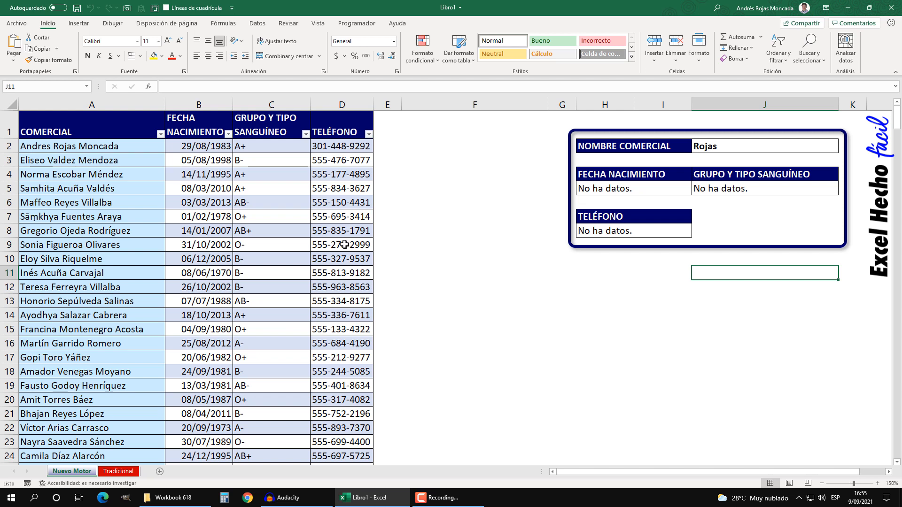
- Look through the commercial table down to its last row, and return to the TELÉFONO header
scroll(345, 244, "down", 20)
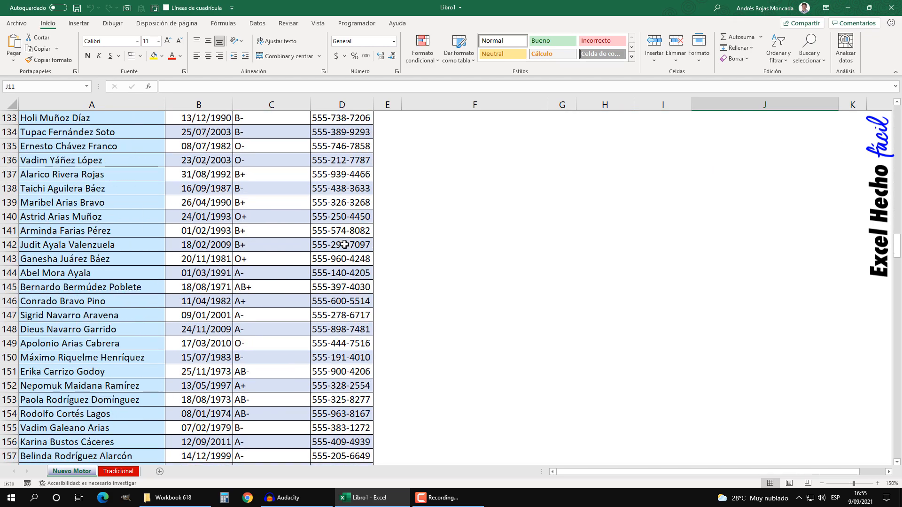
scroll(345, 244, "down", 20)
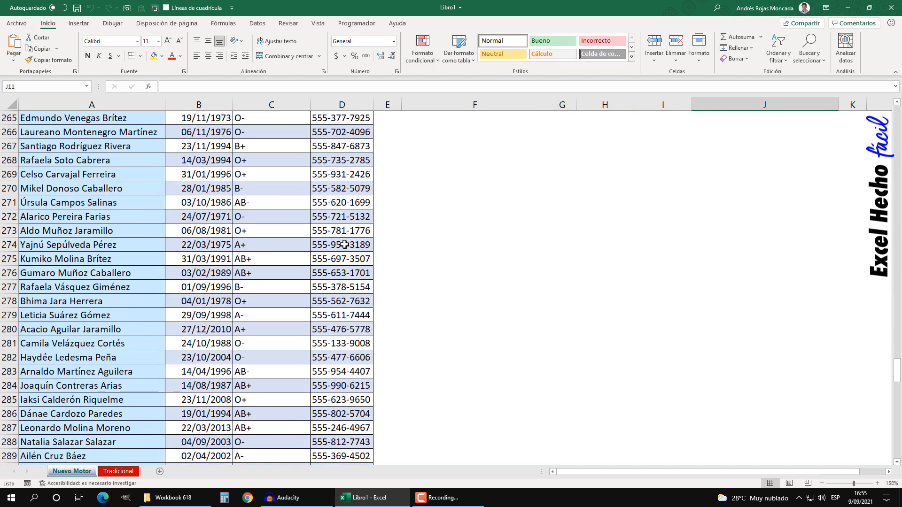
scroll(344, 245, "down", 20)
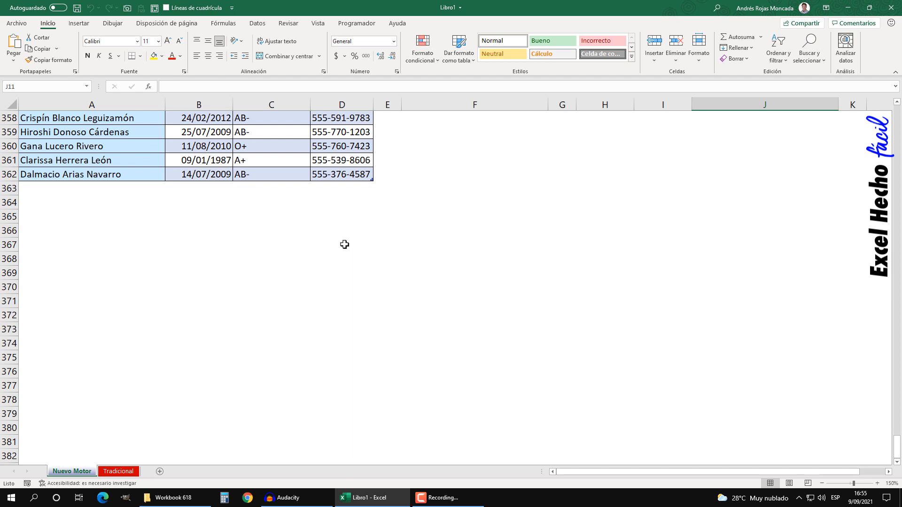
scroll(345, 245, "up", 2)
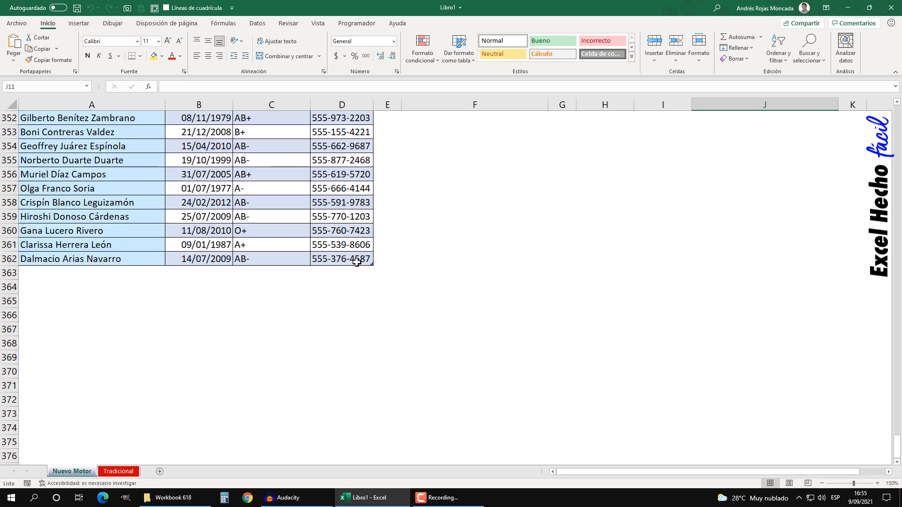
left_click(356, 260)
key("ctrl+Up")
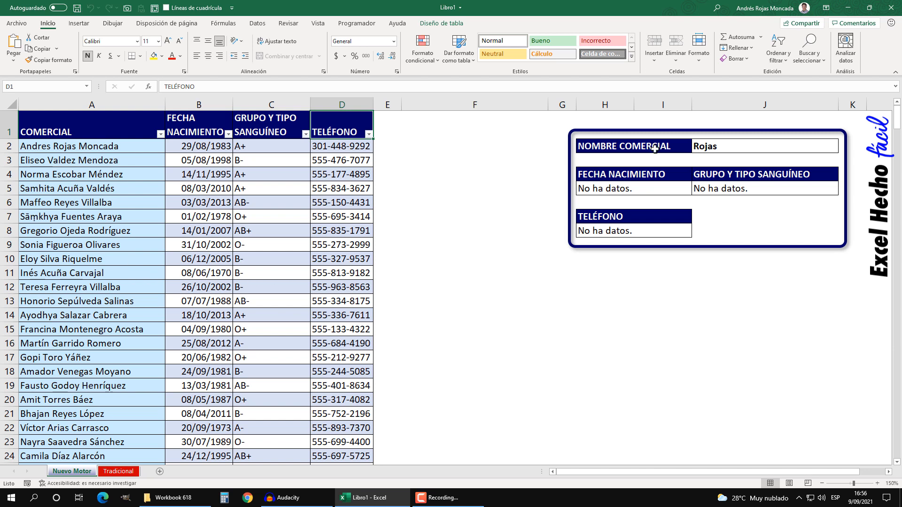
left_click(700, 145)
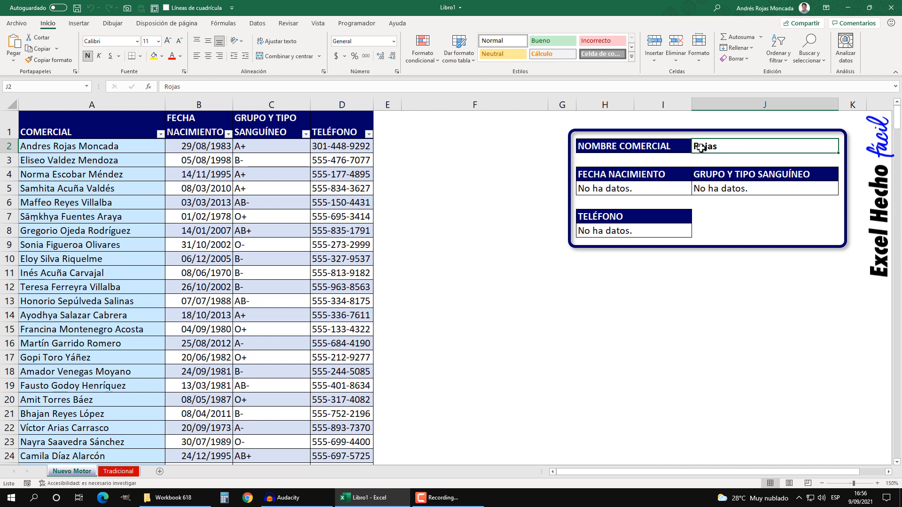
key("Delete")
type("Rojas")
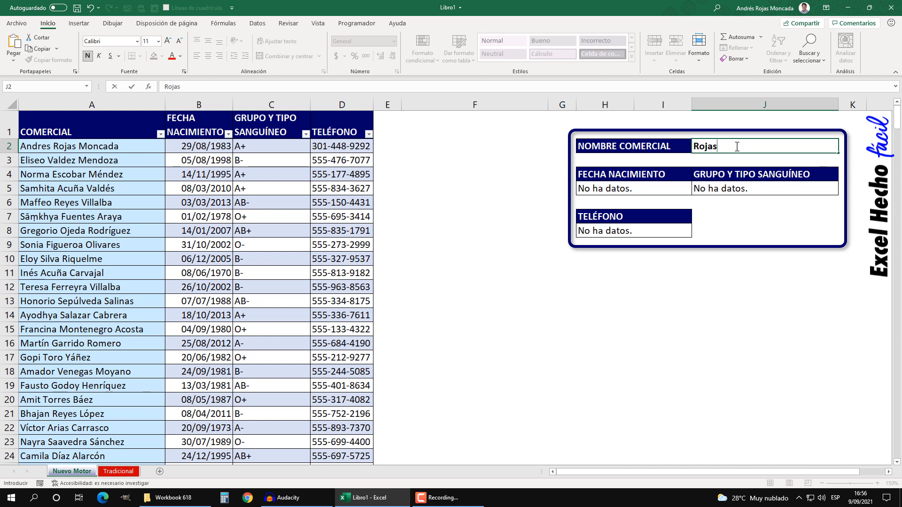
key("BackSpace")
key("BackSpace")
key("BackSpace")
key("BackSpace")
key("BackSpace")
type("Toro")
key("BackSpace")
key("BackSpace")
key("BackSpace")
key("BackSpace")
type("Godoy")
key("Escape")
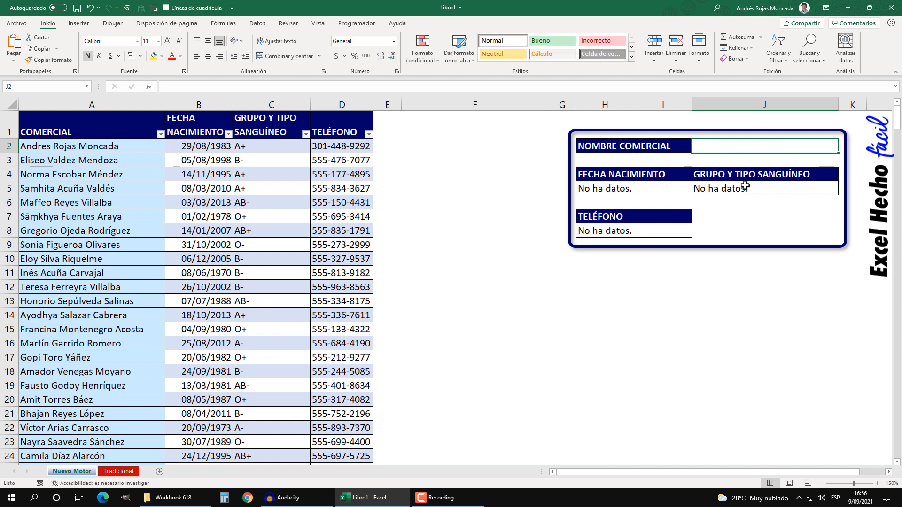
- Enter the surname to look up in the NOMBRE COMERCIAL cell, J2
type("Rojas")
key("Return")
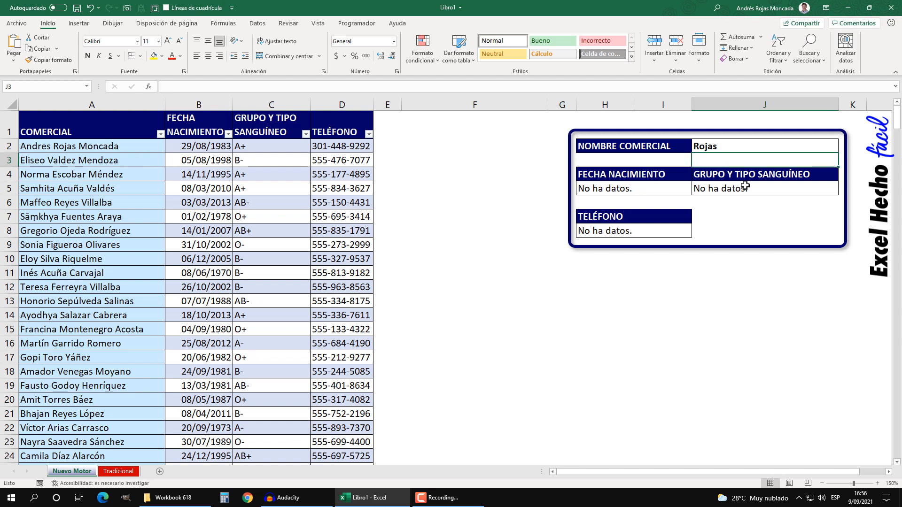
- Enter the heading "Lista Auxiliar" in cell F1
left_click(518, 117)
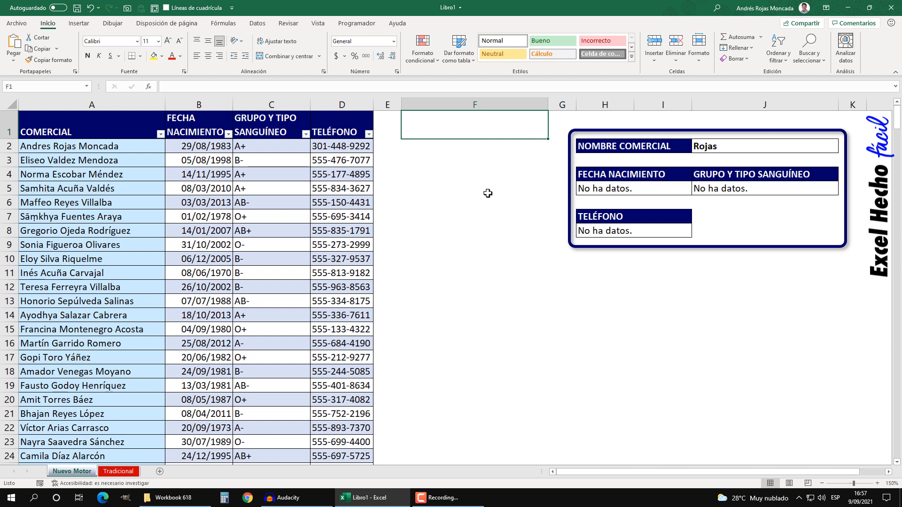
type("Lista ")
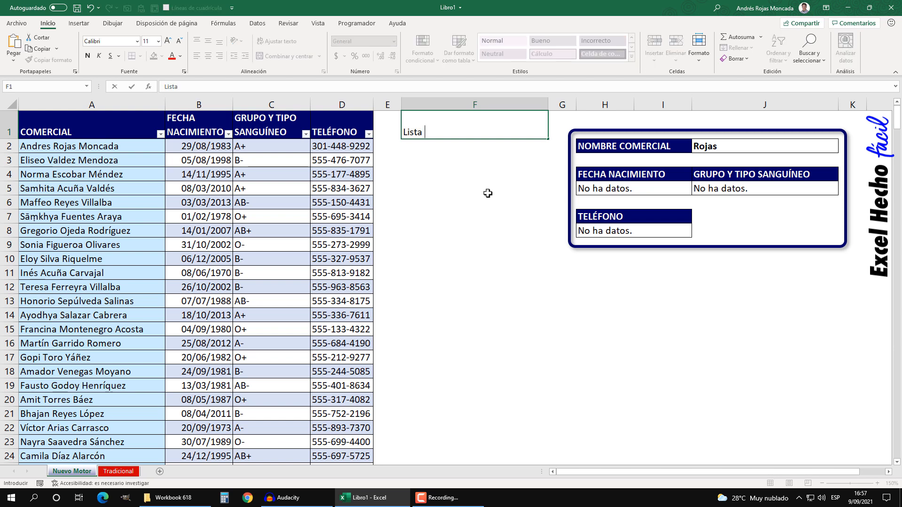
type("Auxiliar")
key("Return")
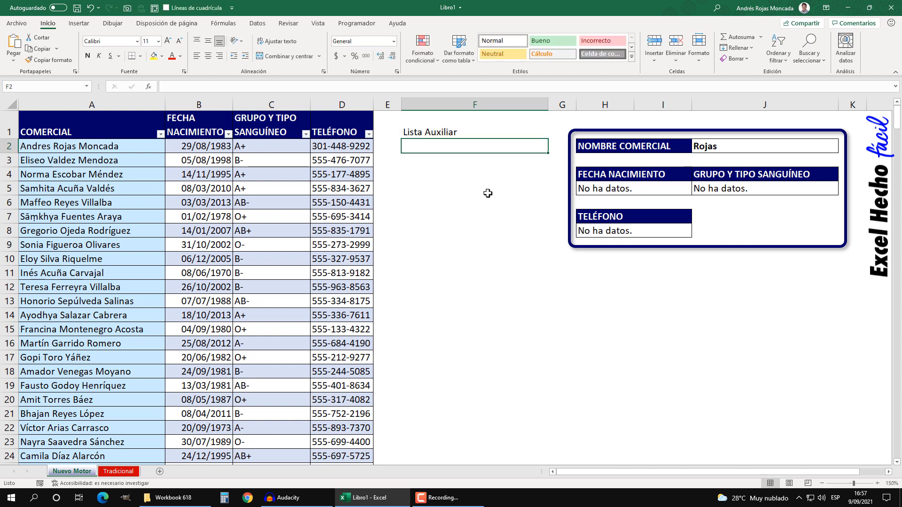
- Format the Lista Auxiliar heading in F1 with a dark blue fill and bold white text
left_click(469, 129)
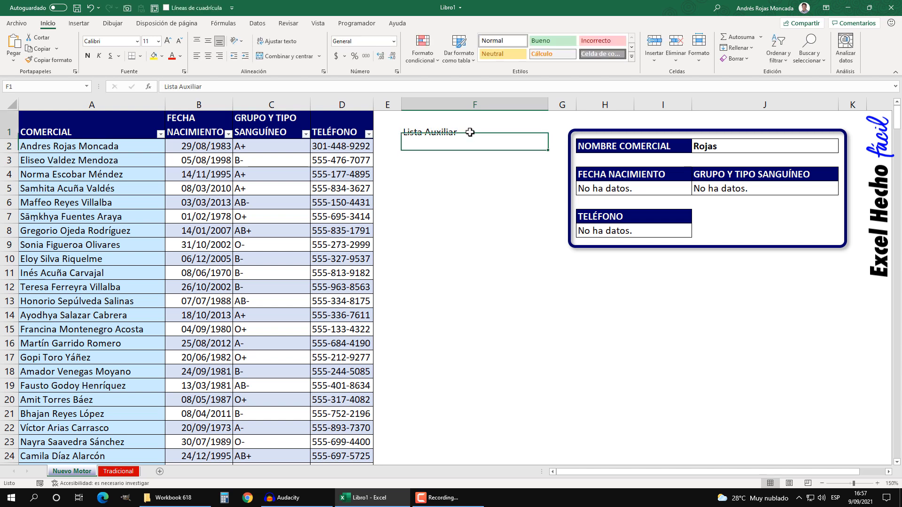
left_click(163, 57)
left_click(152, 170)
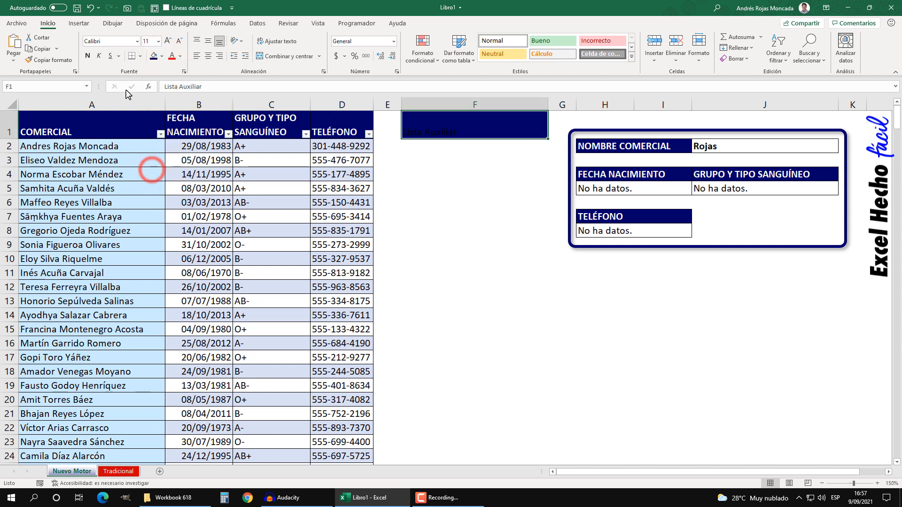
left_click(87, 56)
left_click(180, 56)
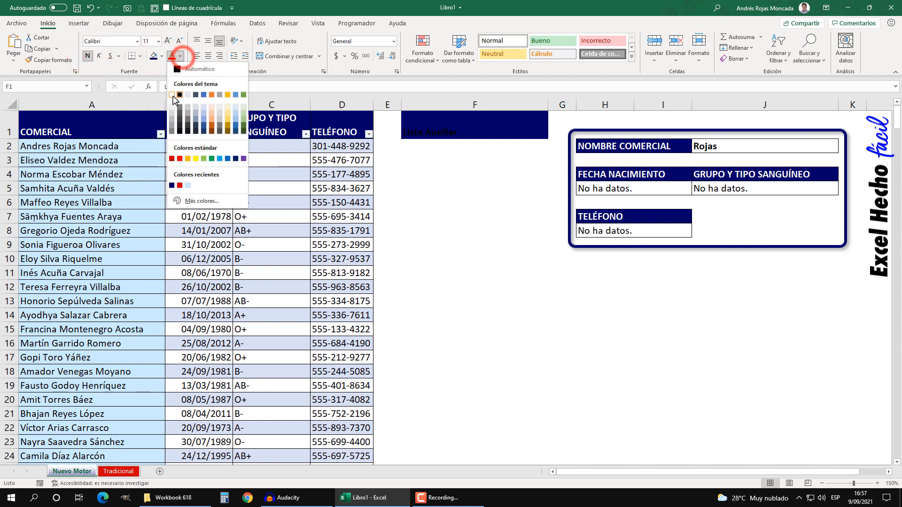
left_click(172, 94)
- Write the example formula =HALLAR("Mundo","Hola Mundo") in cell F2, below the Lista Auxiliar heading
left_click(440, 147)
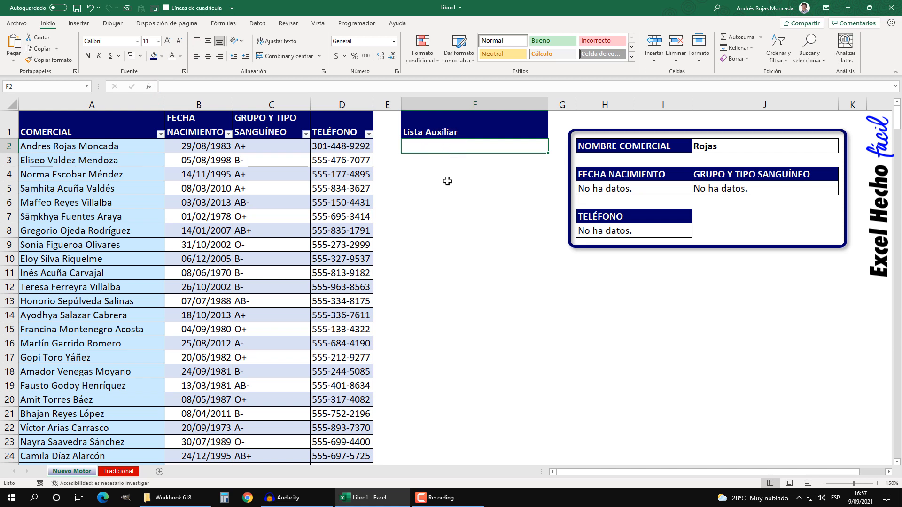
type("=ha")
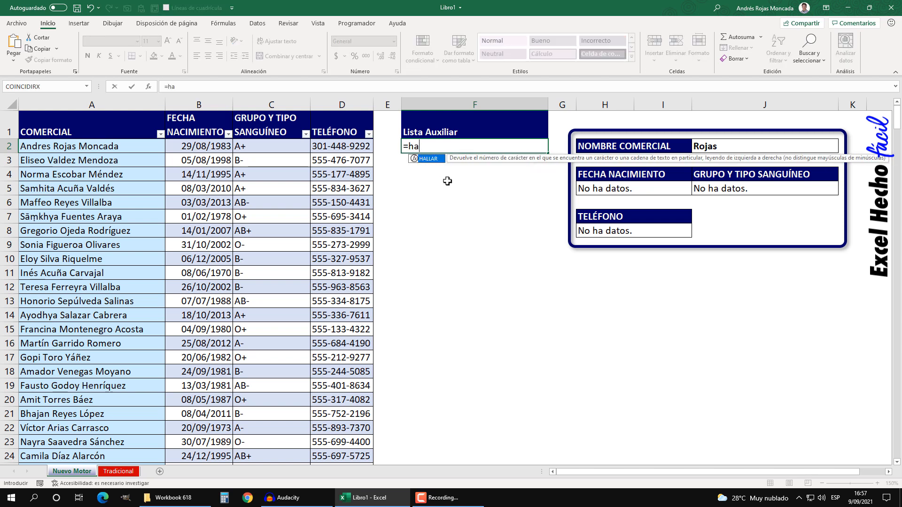
key("Tab")
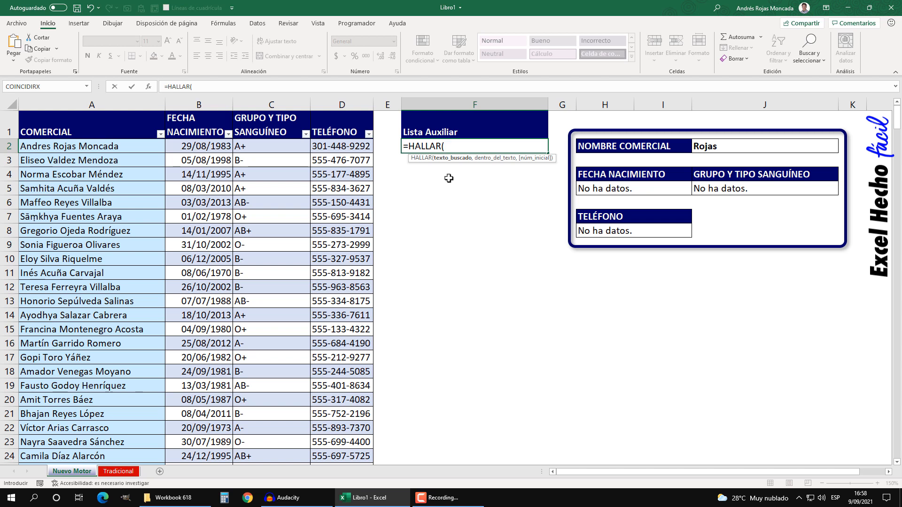
type("\"\"")
left_click(447, 146)
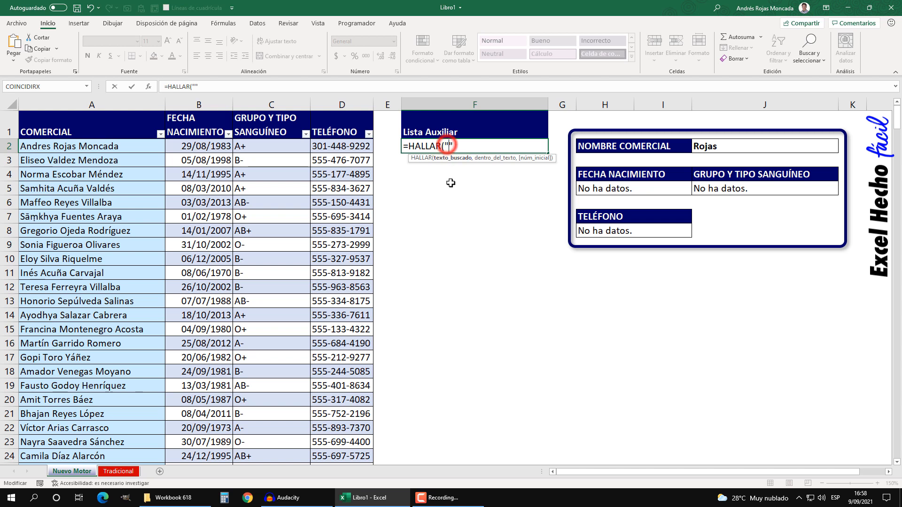
type("Mundo")
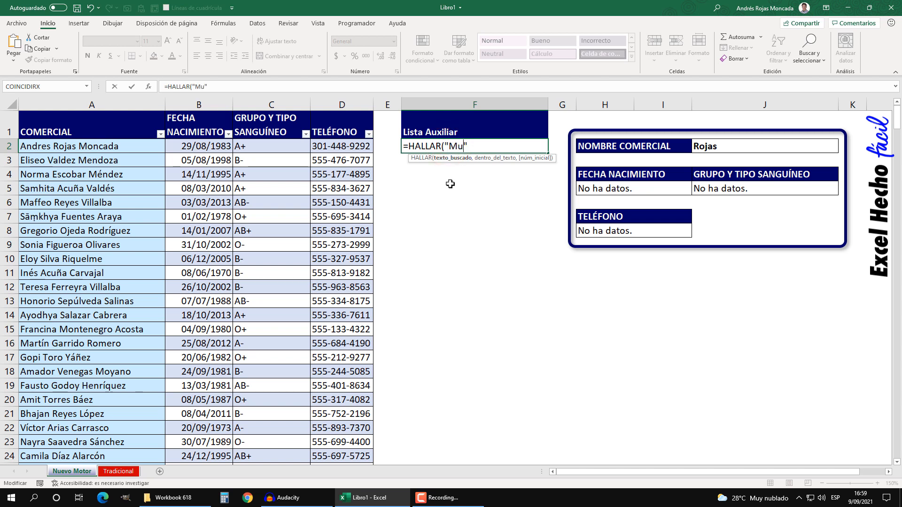
left_click(496, 147)
type(",")
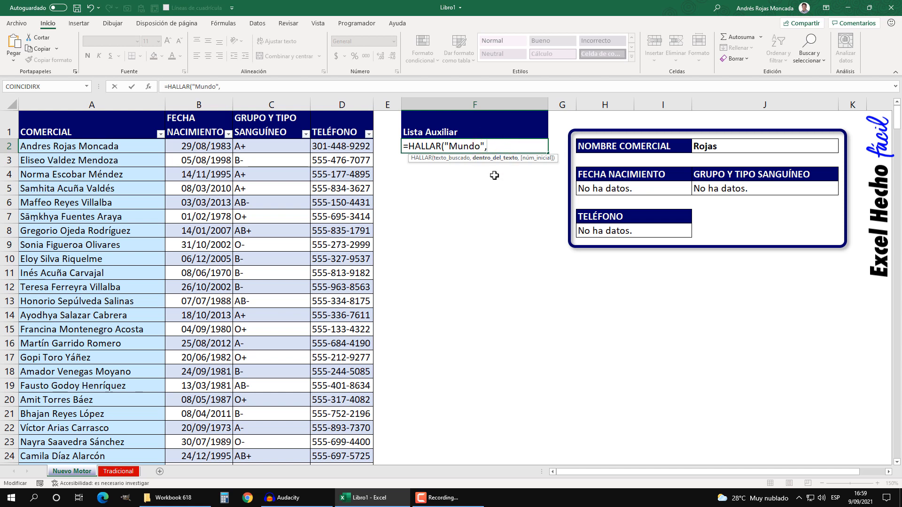
type("\"\"")
left_click(490, 146)
type("Hola Mu")
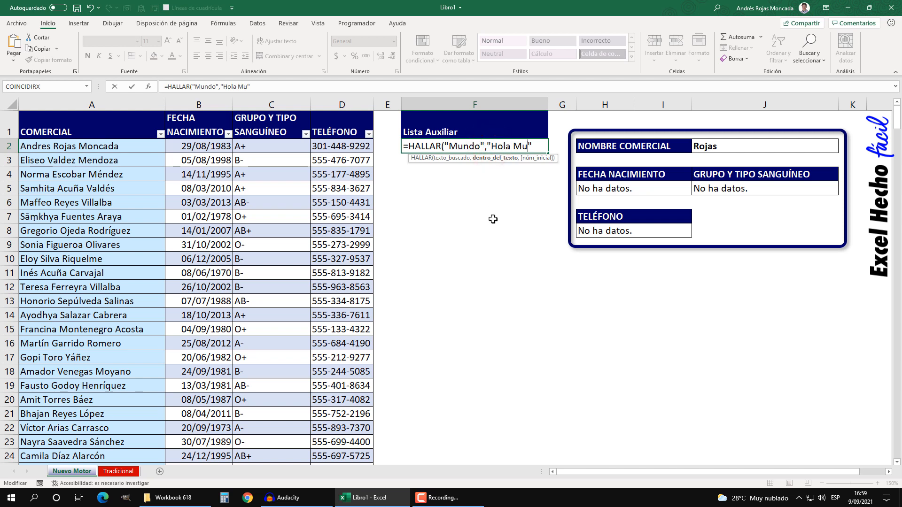
type("ndo")
left_click(551, 146)
type(")")
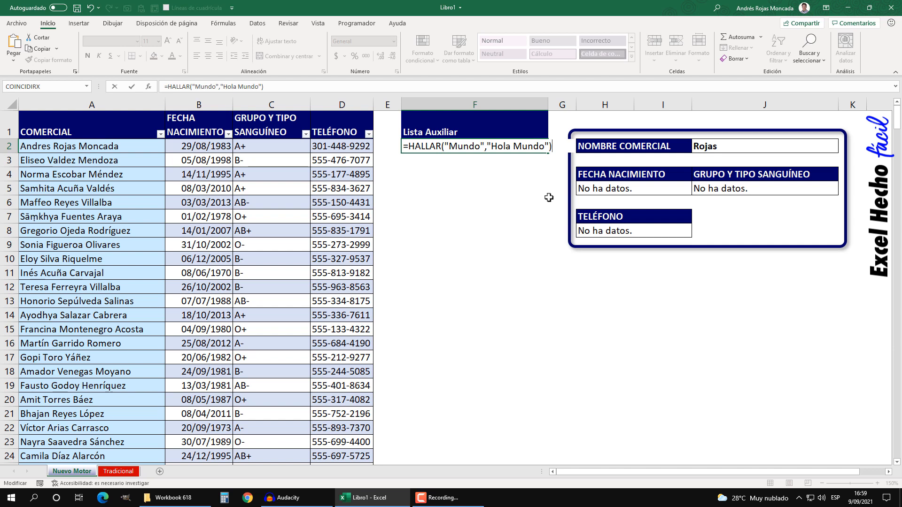
- Inspect the texto_buscado and dentro_del_texto arguments of the HALLAR formula, preview its evaluated result, and restore the formula
left_click(454, 145)
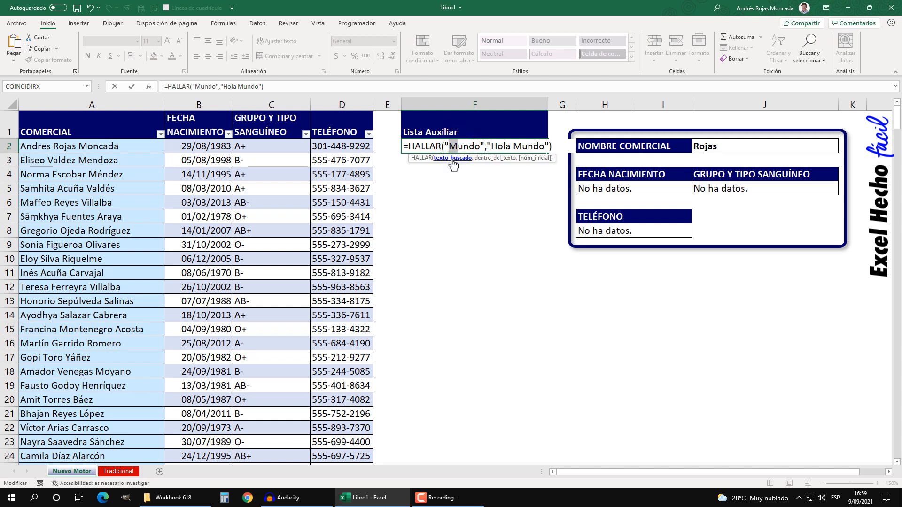
left_click(489, 159)
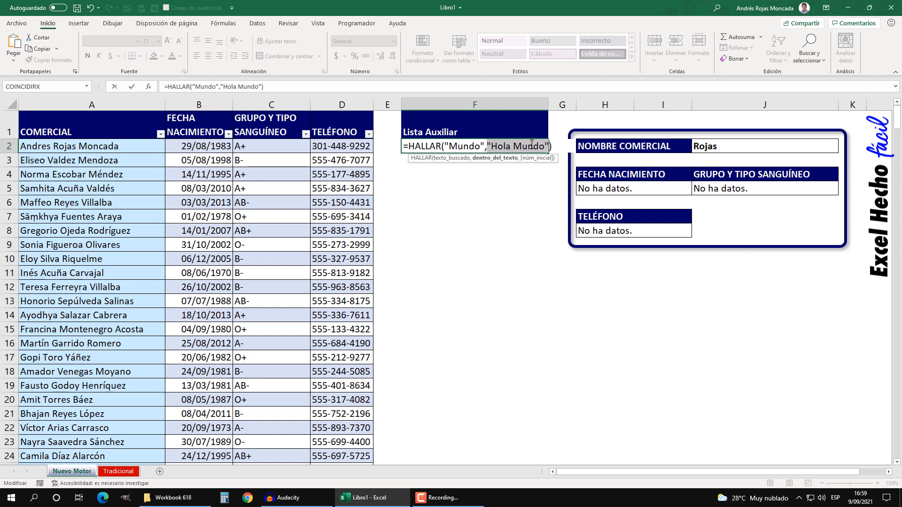
left_click(455, 145)
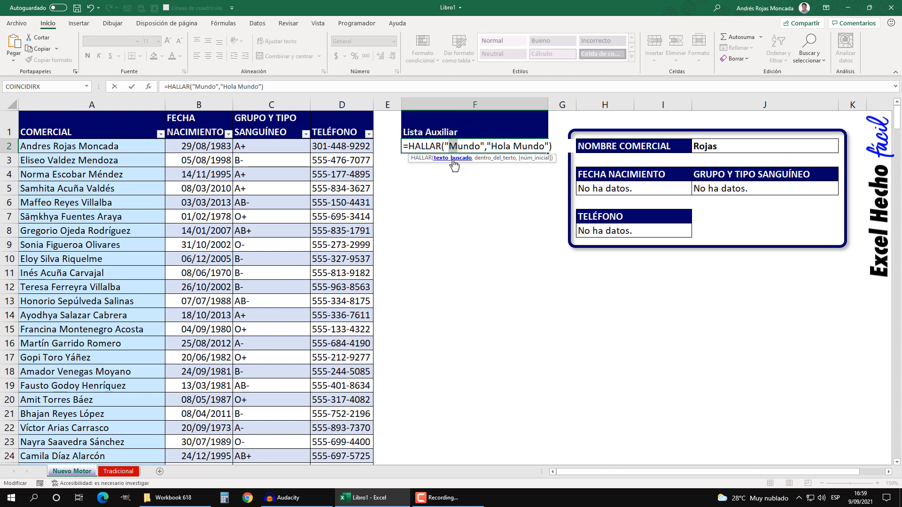
left_click(491, 162)
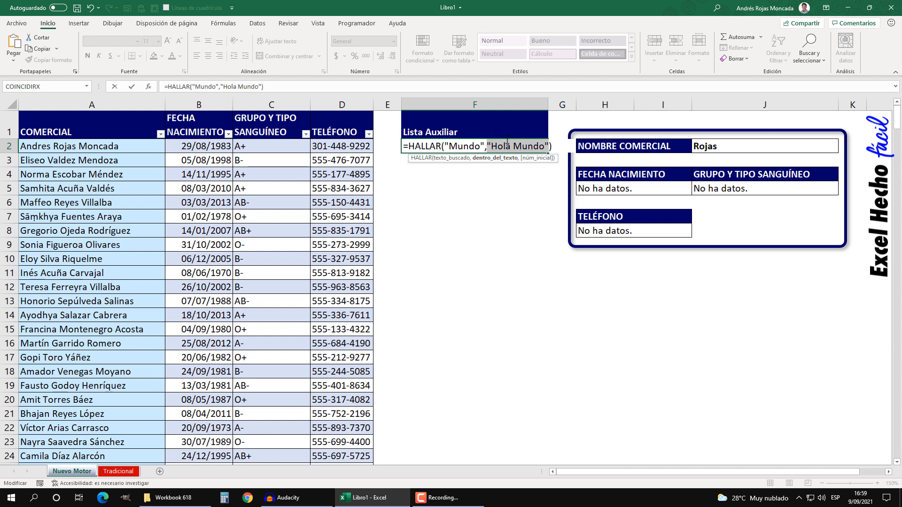
left_click(550, 146)
key("F9")
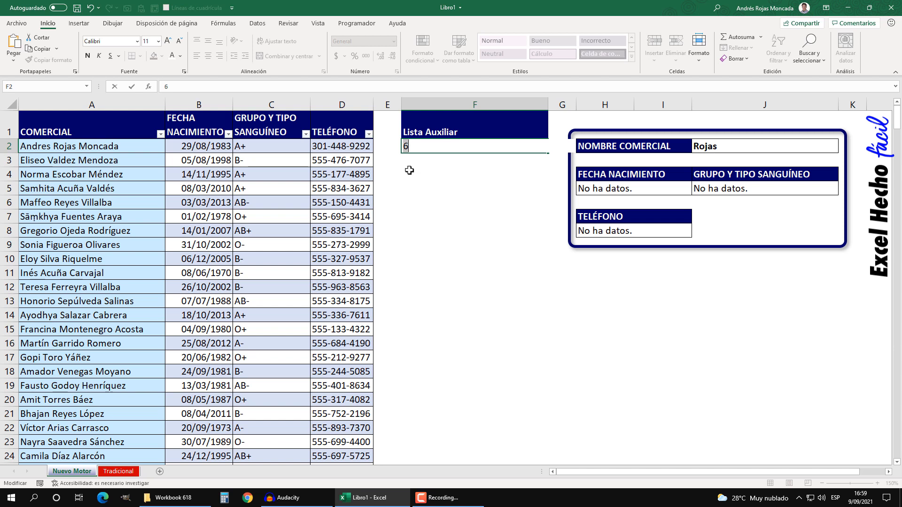
key("ctrl+z")
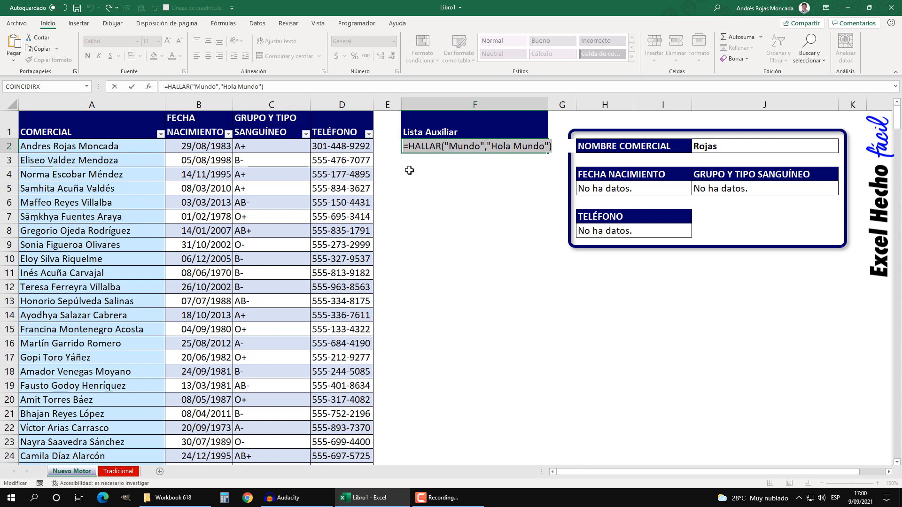
- Replace the example texts in F2's HALLAR formula with cell references so that it reads =HALLAR(J2,A2)
left_click_drag(551, 146, 445, 148)
key("Delete")
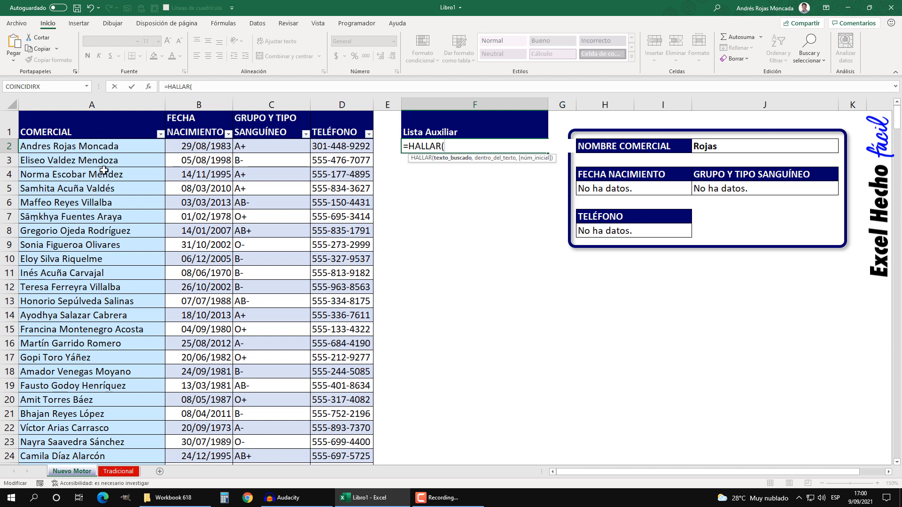
left_click(708, 145)
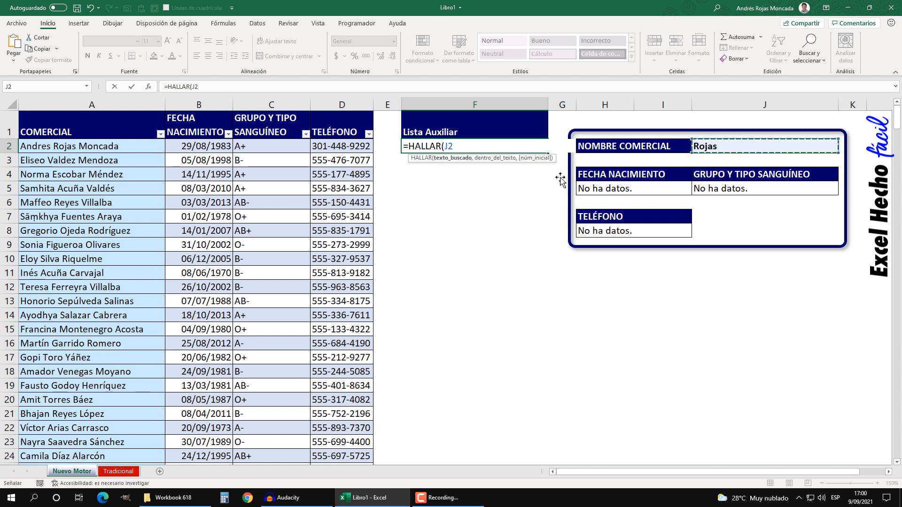
type(",")
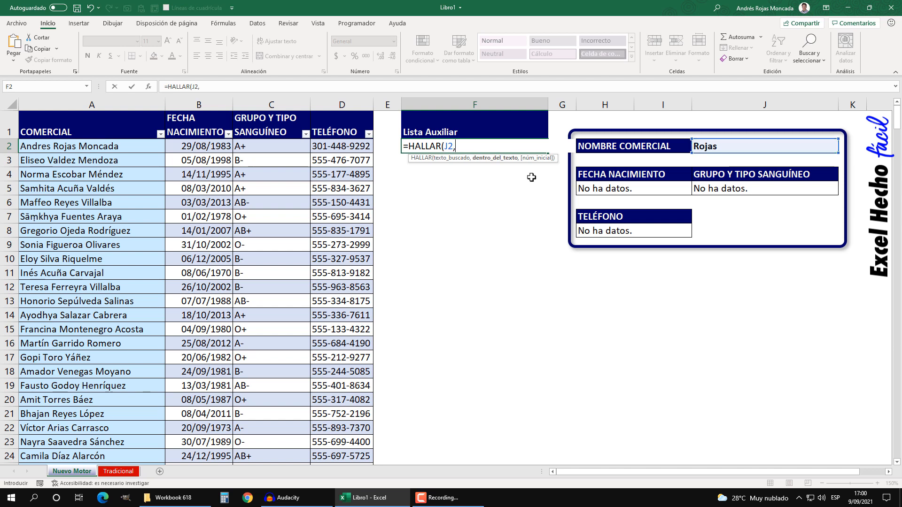
left_click(106, 147)
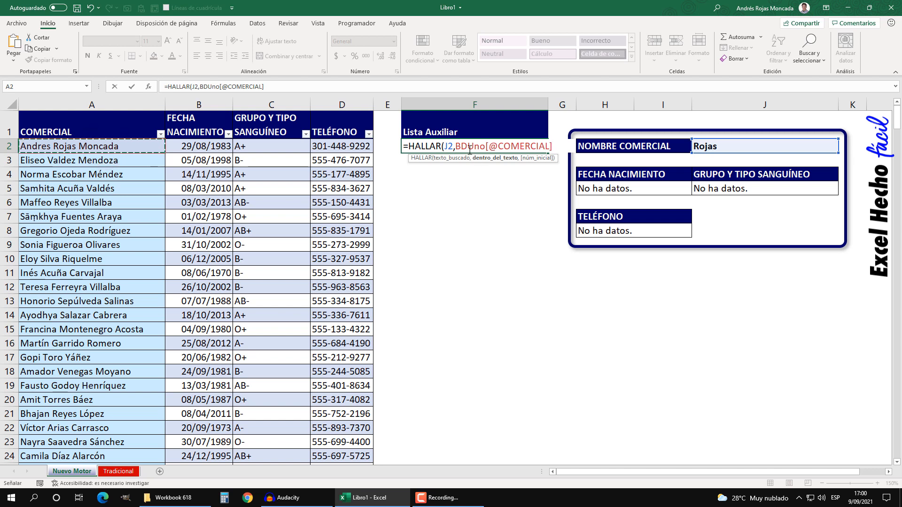
left_click_drag(557, 149, 456, 148)
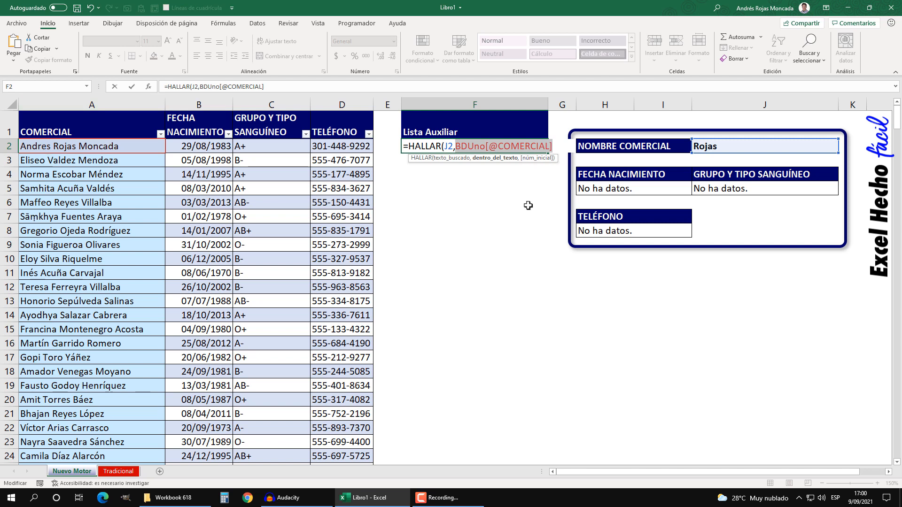
type("A2)")
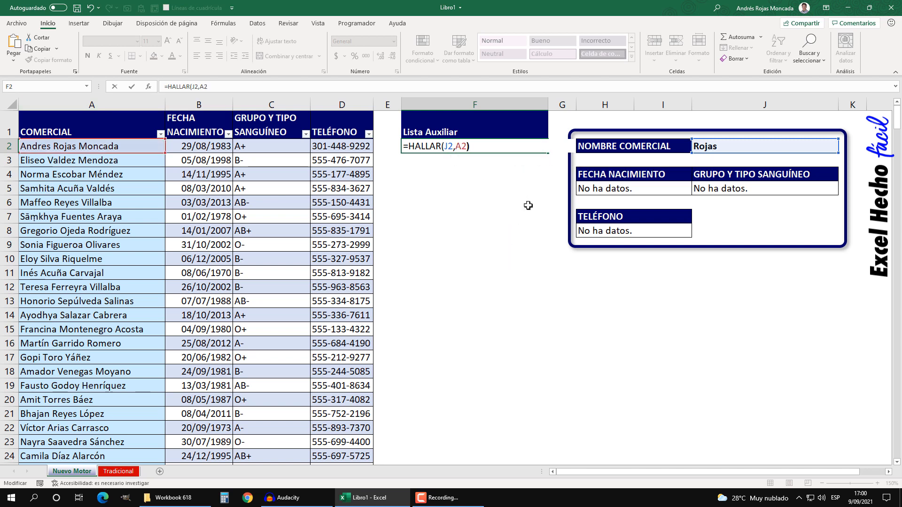
- Preview the evaluated result of F2's =HALLAR(J2,A2) formula and restore the formula text
key("F9")
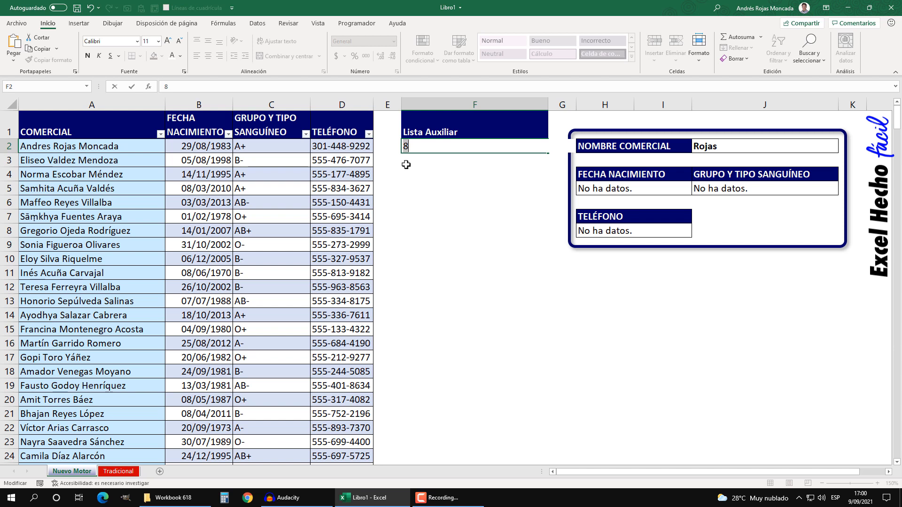
key("ctrl+z")
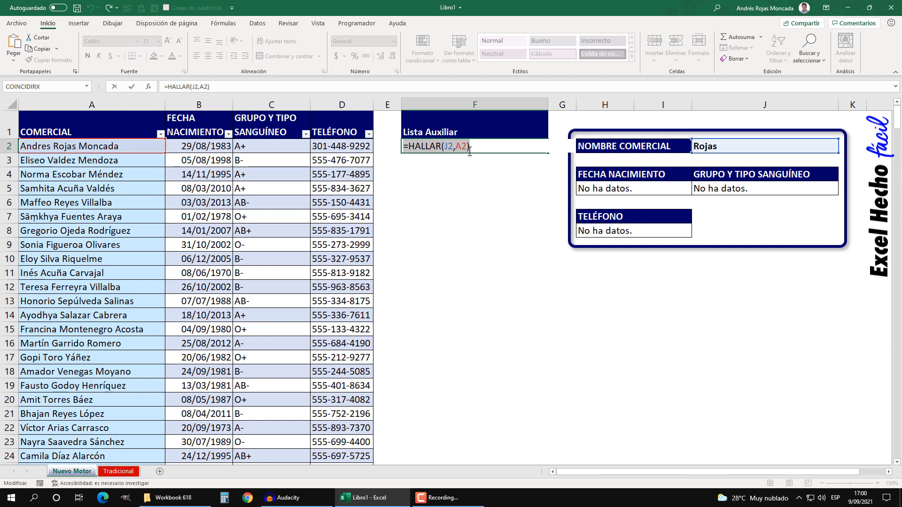
left_click(465, 147)
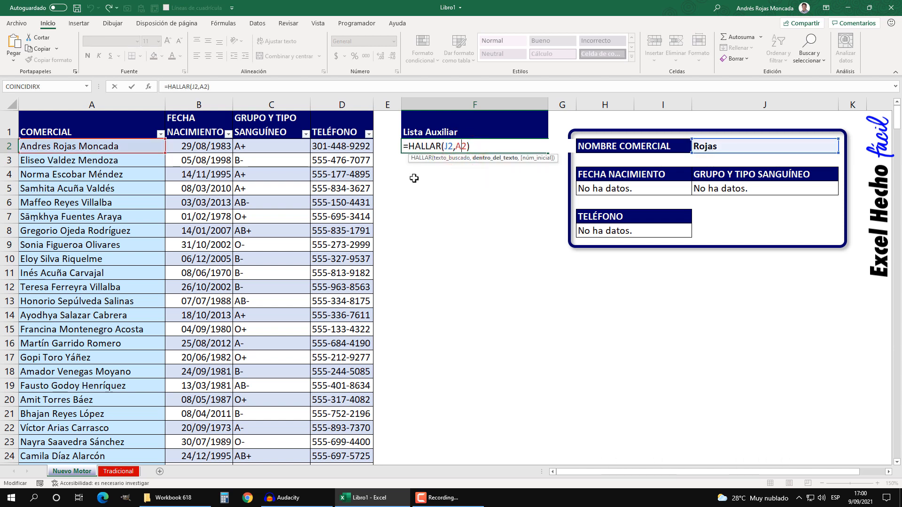
- Change the formula's dentro_del_texto argument to A3, preview the evaluated result, and restore the formula text
left_click(464, 146)
key("BackSpace")
type("3")
left_click(472, 146)
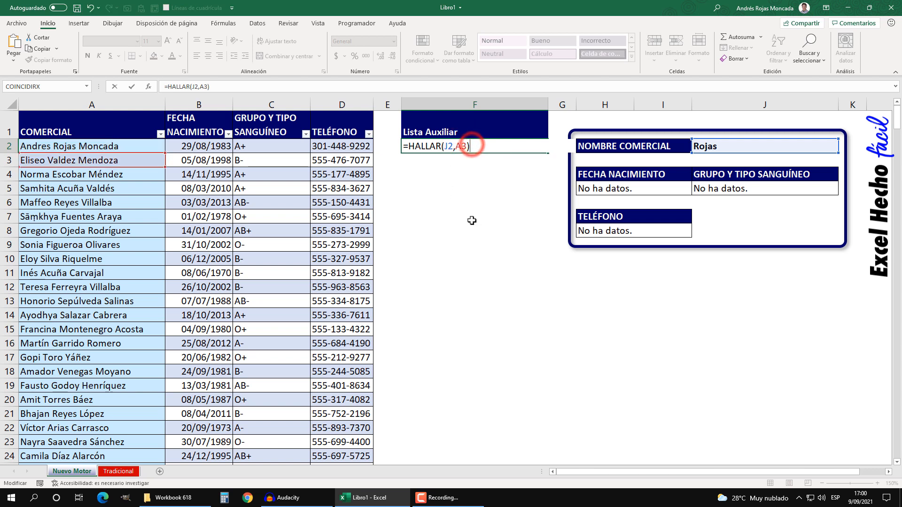
key("F9")
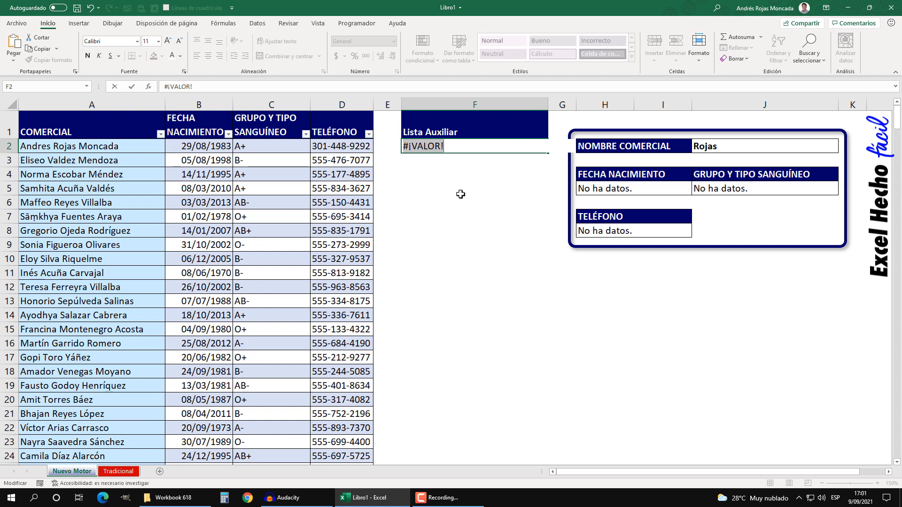
key("ctrl+z")
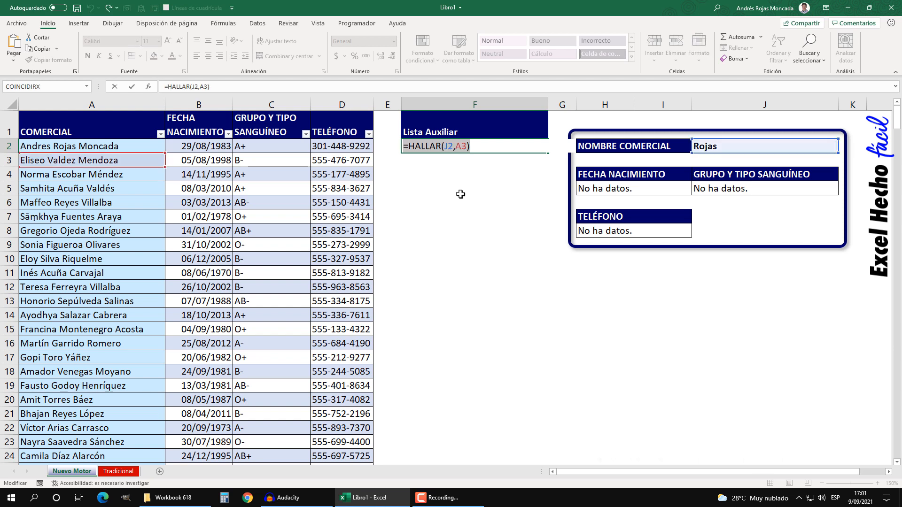
- Replace A3 with the table's COMERCIAL column to make =HALLAR(J2,BDUno[COMERCIAL]), preview the evaluated array, and restore the formula
left_click(463, 146)
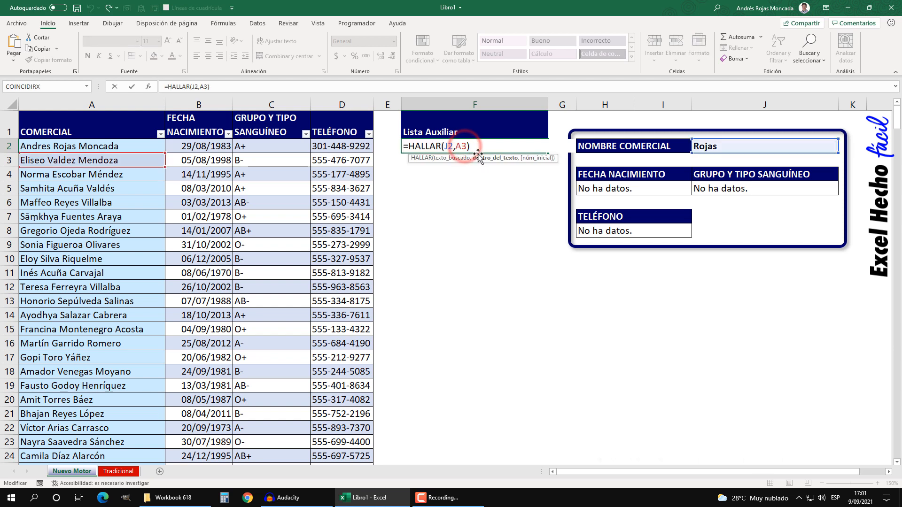
double_click(461, 146)
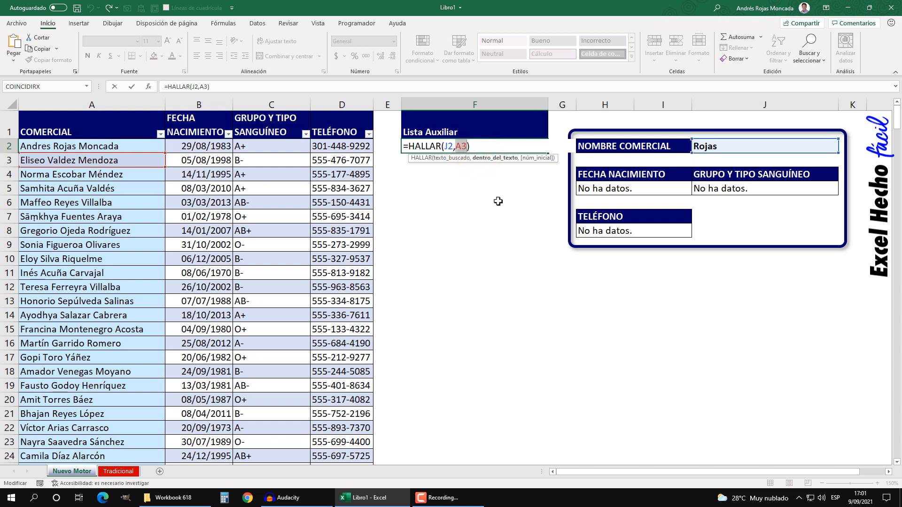
left_click(83, 114)
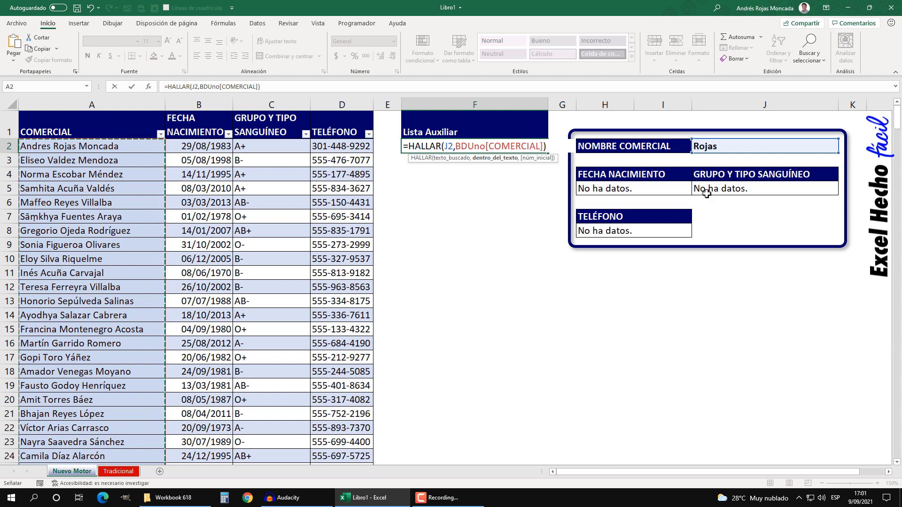
left_click(543, 146)
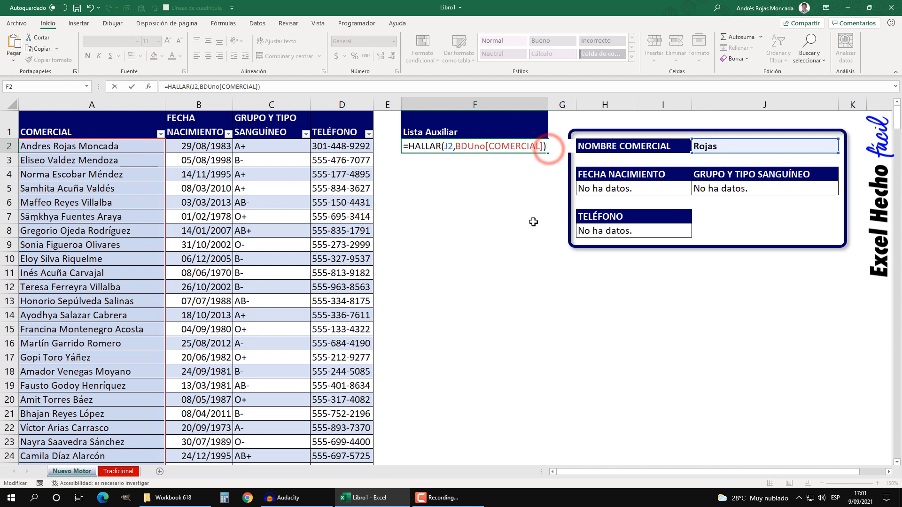
key("F9")
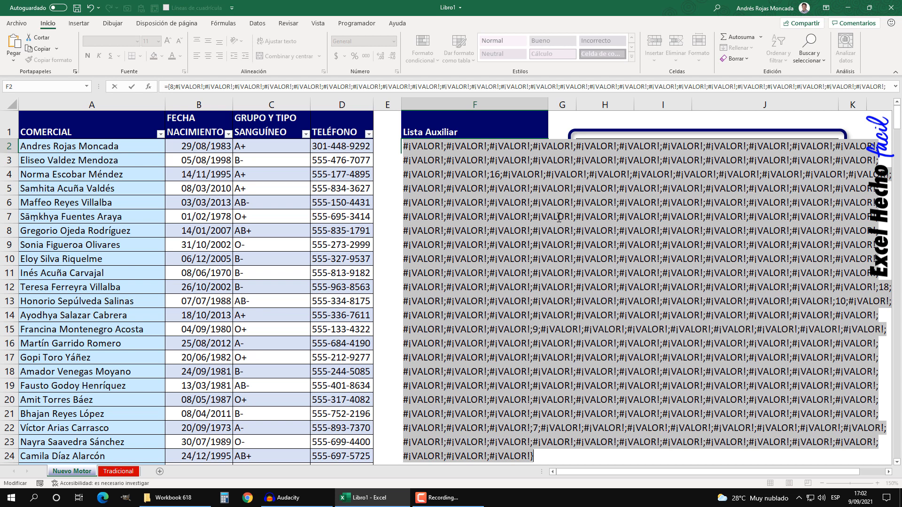
key("ctrl+z")
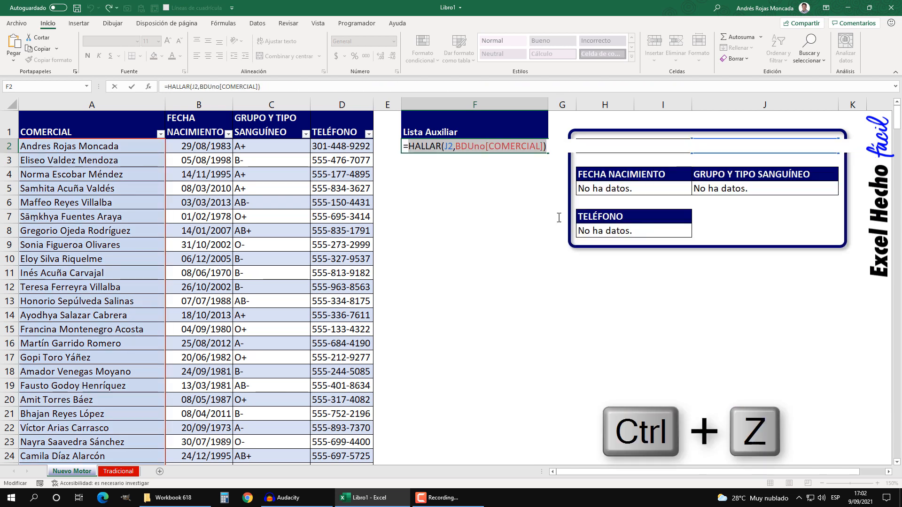
- Wrap the formula as =ESNUMERO(HALLAR(J2,BDUno[COMERCIAL])), preview its evaluated array, and restore the formula
left_click(410, 146)
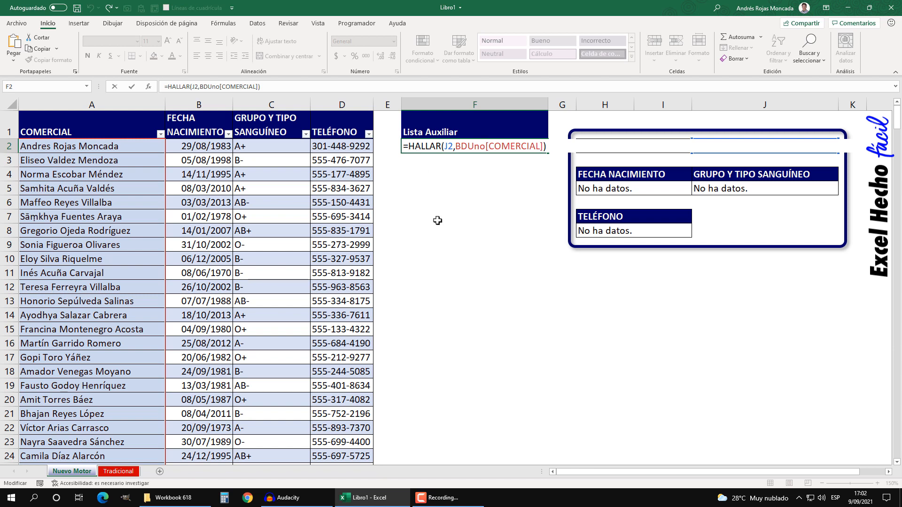
type("esnu")
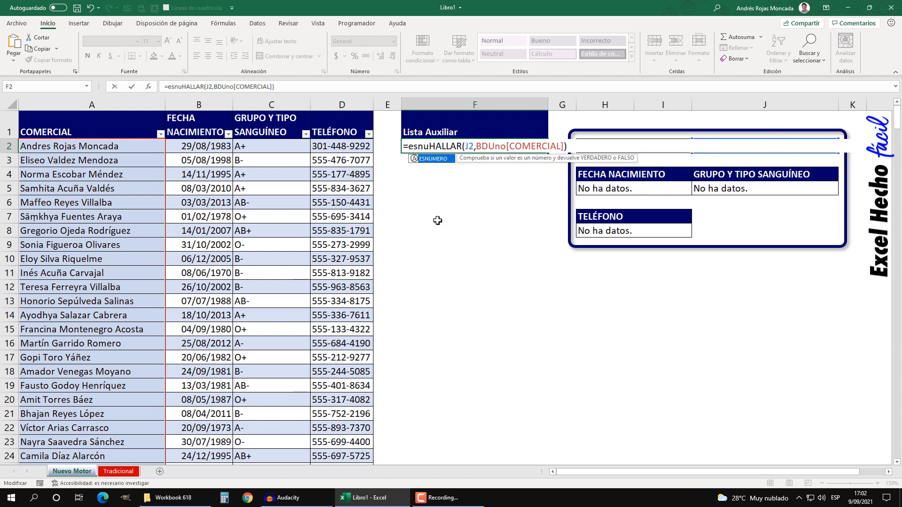
key("Tab")
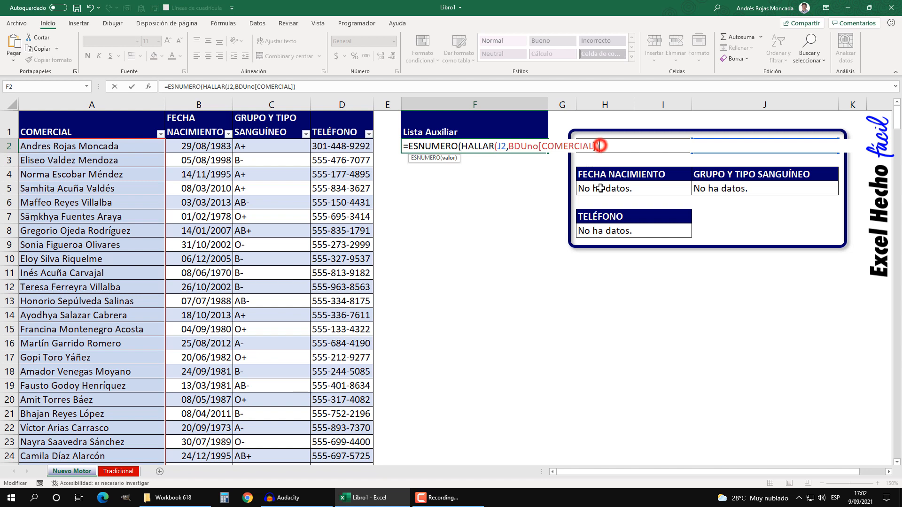
key("F9")
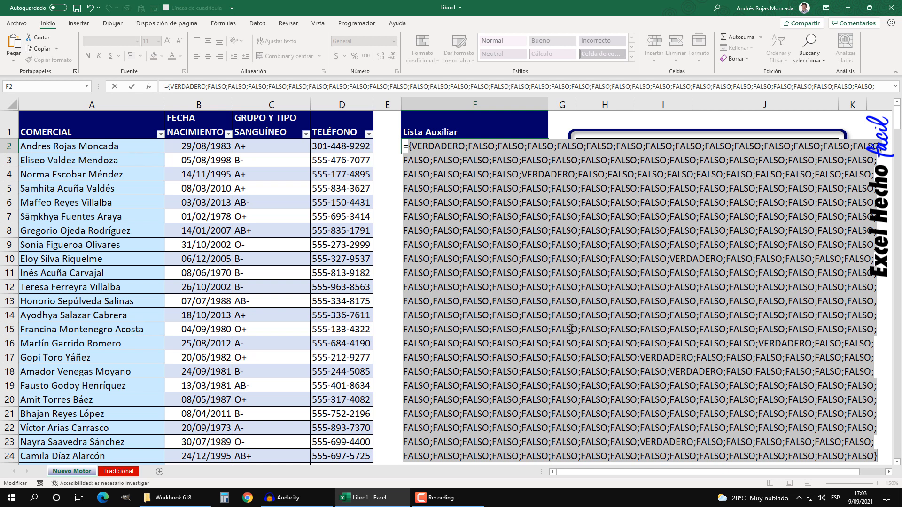
key("ctrl+z")
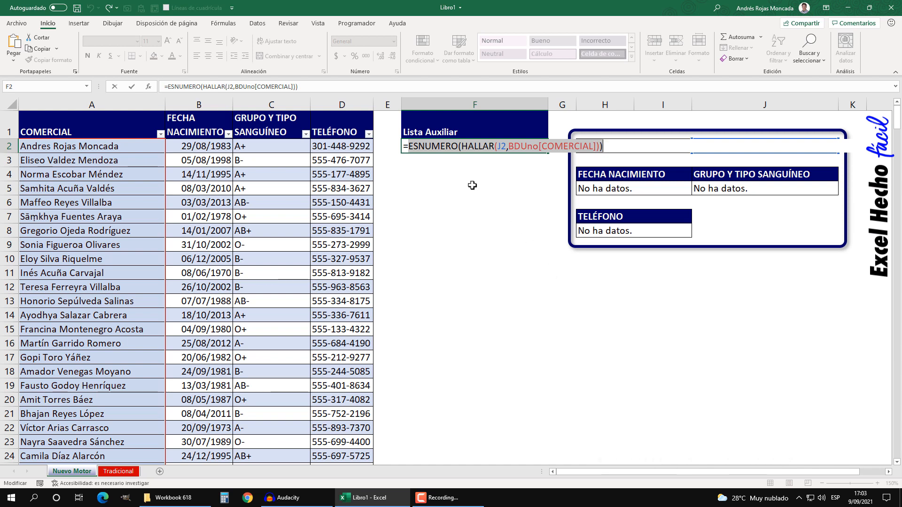
- Nest the ESNUMERO expression in FILTRAR as its include argument, with the column BDUno[COMERCIAL] as the array argument
left_click(409, 146)
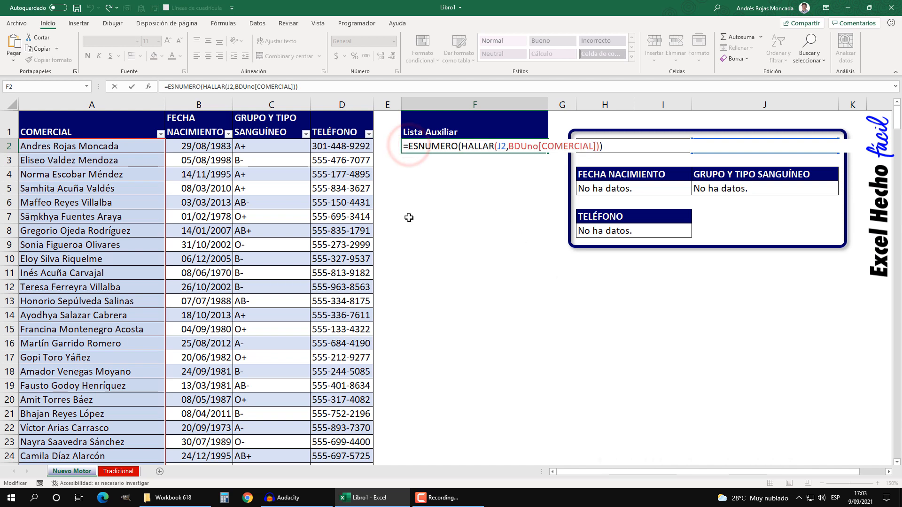
type("fil")
key("Down")
key("Down")
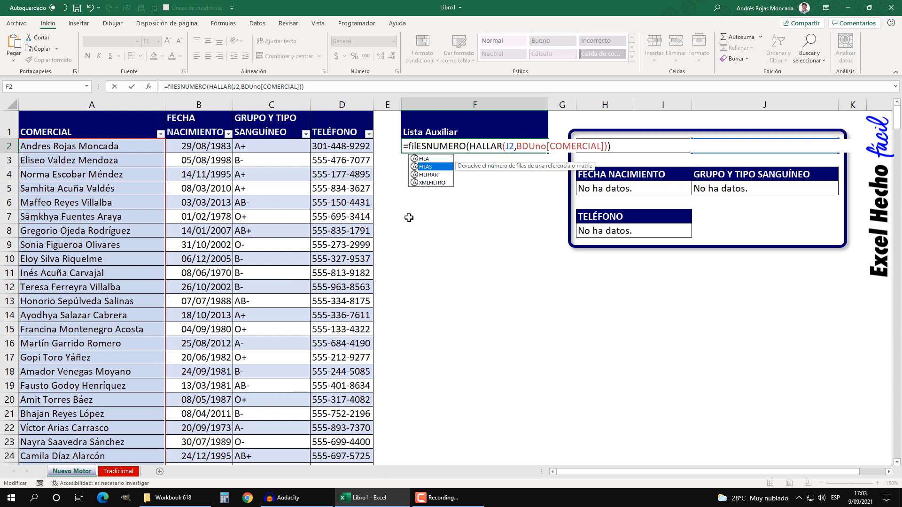
key("Tab")
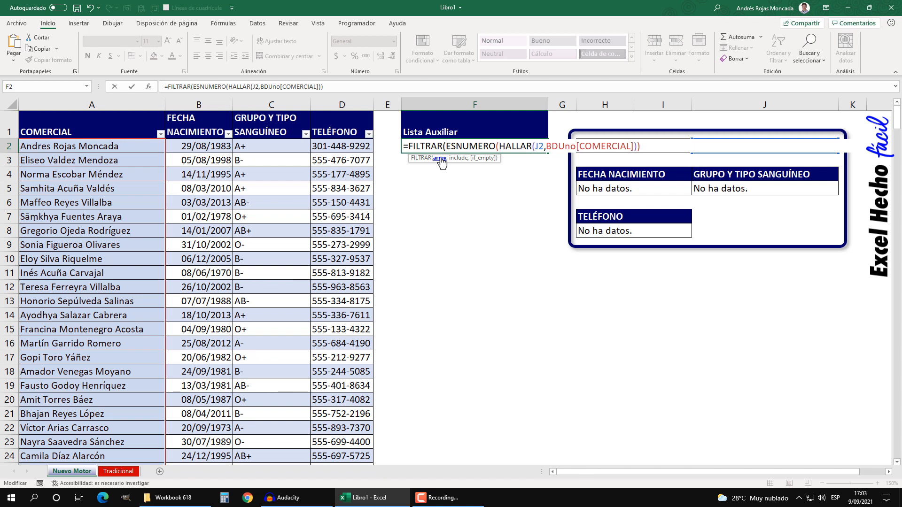
left_click(127, 118)
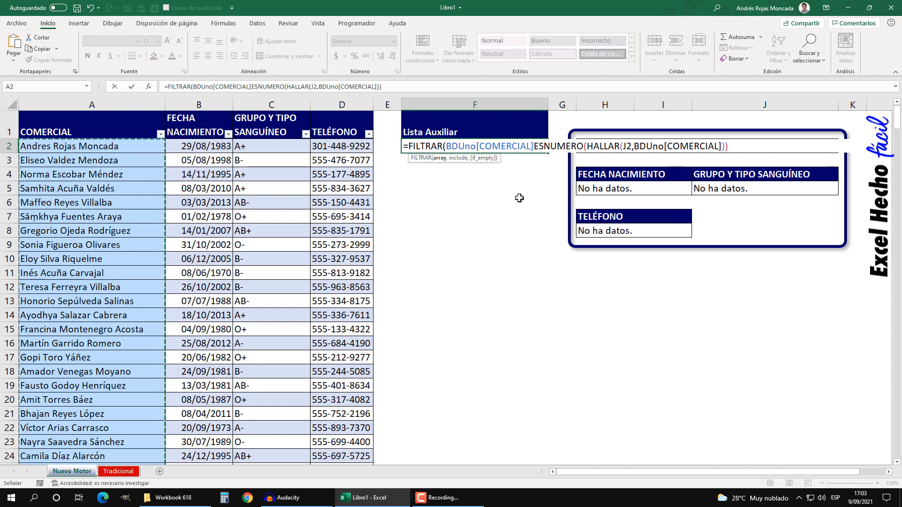
type(",")
- Inspect FILTRAR's array argument by previewing its values and restoring it, and highlight the include argument
left_click(440, 159)
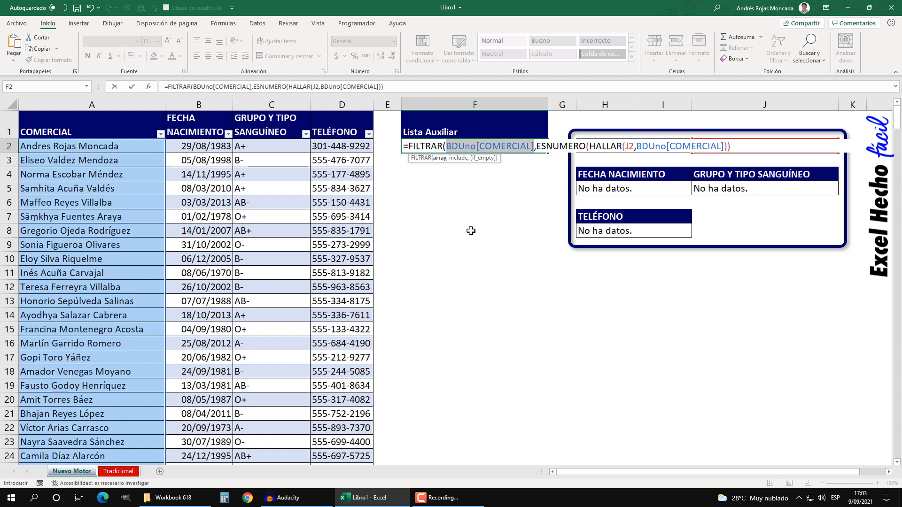
key("F9")
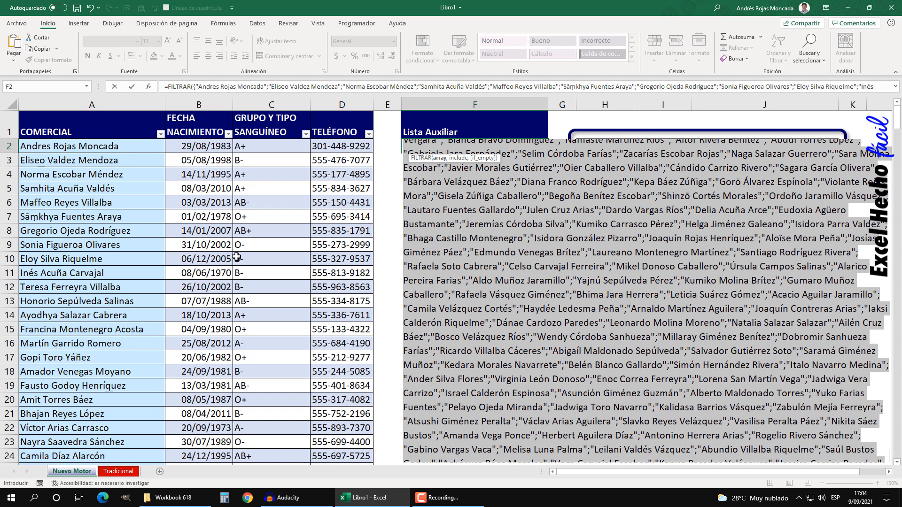
key("ctrl+z")
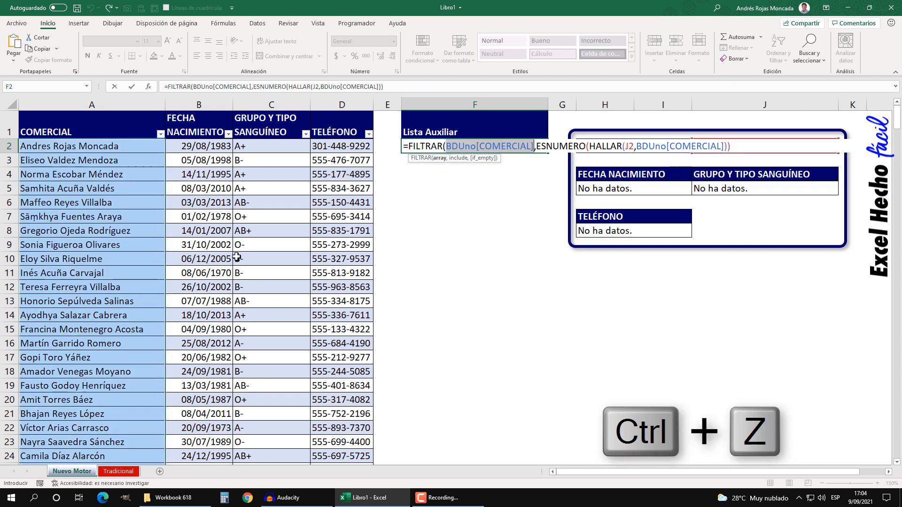
left_click(439, 159)
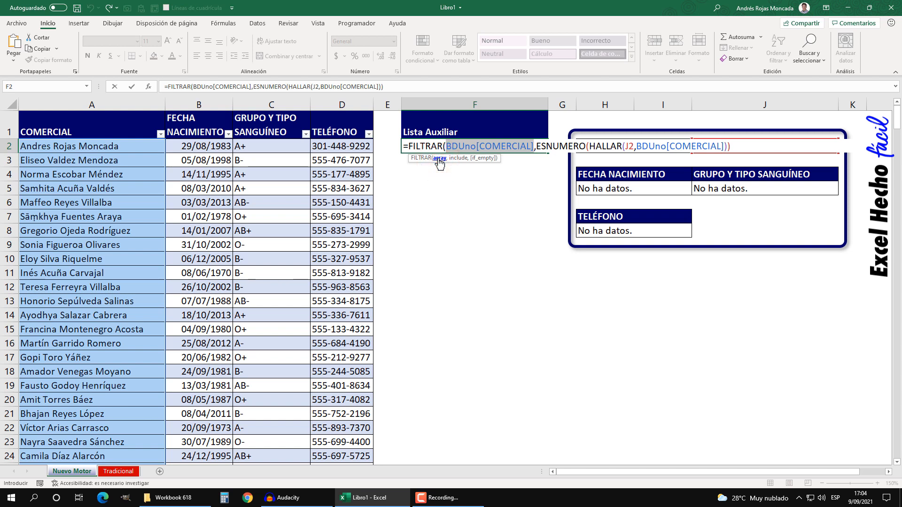
left_click(458, 158)
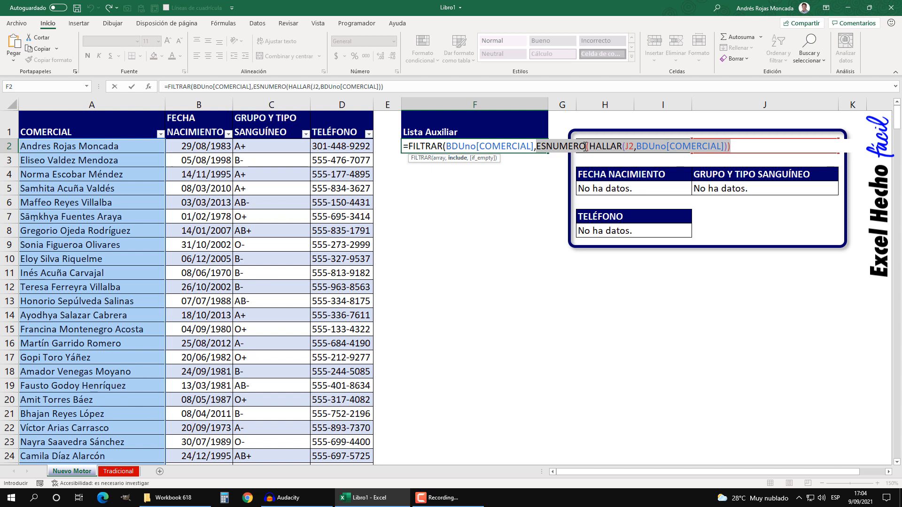
- Close and enter the F2 formula as =FILTRAR(BDUno[COMERCIAL],ESNUMERO(HALLAR(J2,BDUno[COMERCIAL])))
left_click(733, 146)
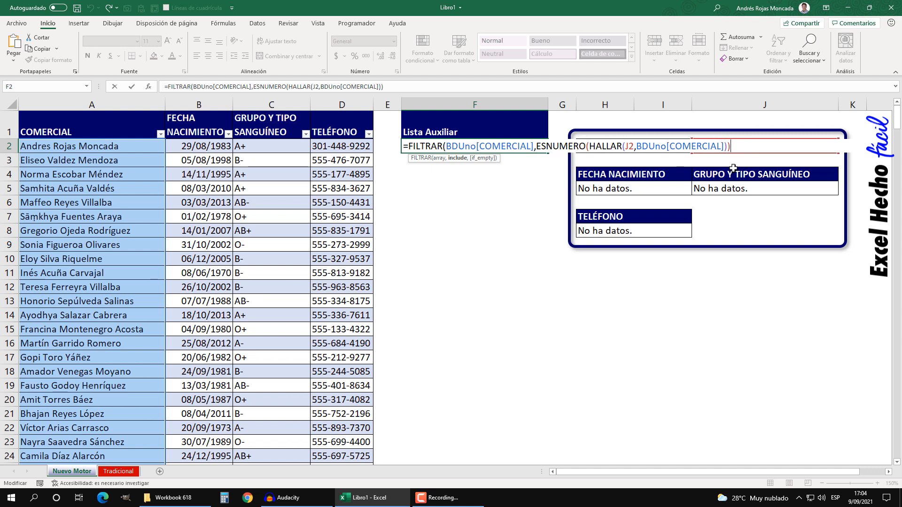
type(")")
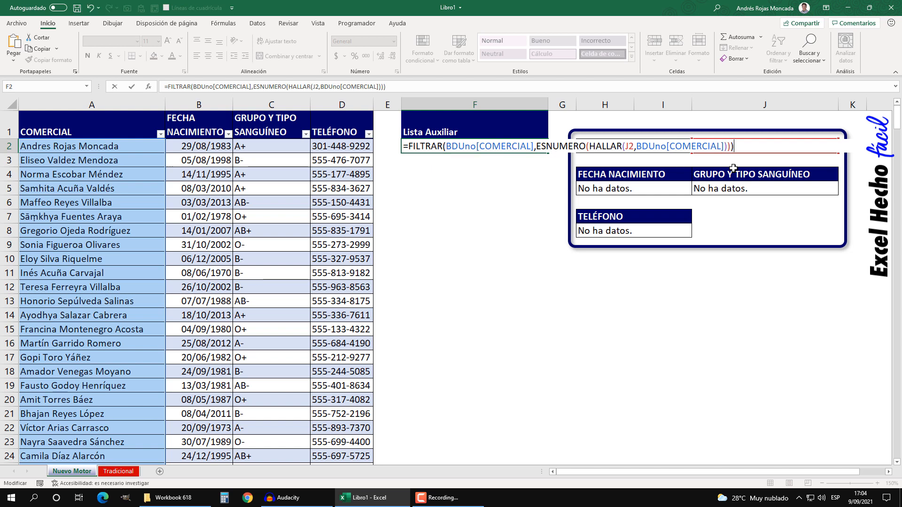
key("Return")
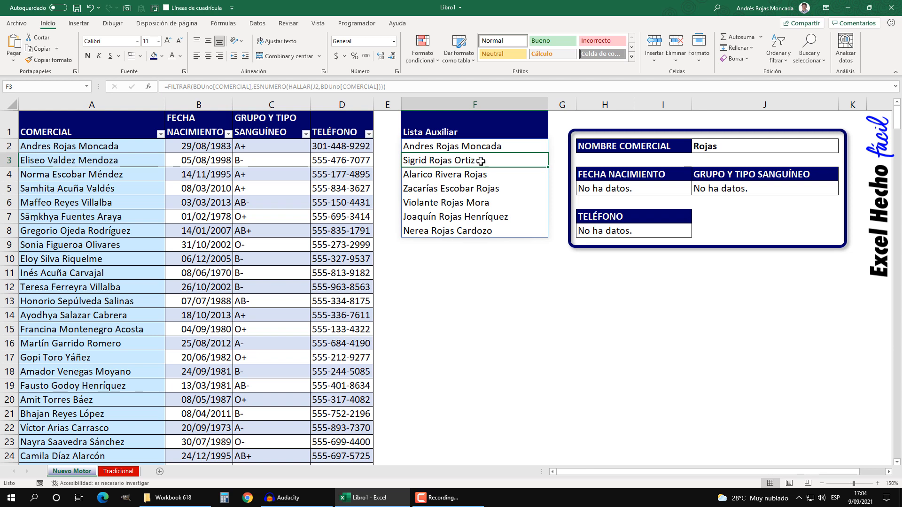
- Test the auxiliary list by entering in J2 the first surname of the person in A17, followed by that of A19
left_click(721, 146)
type("Toro")
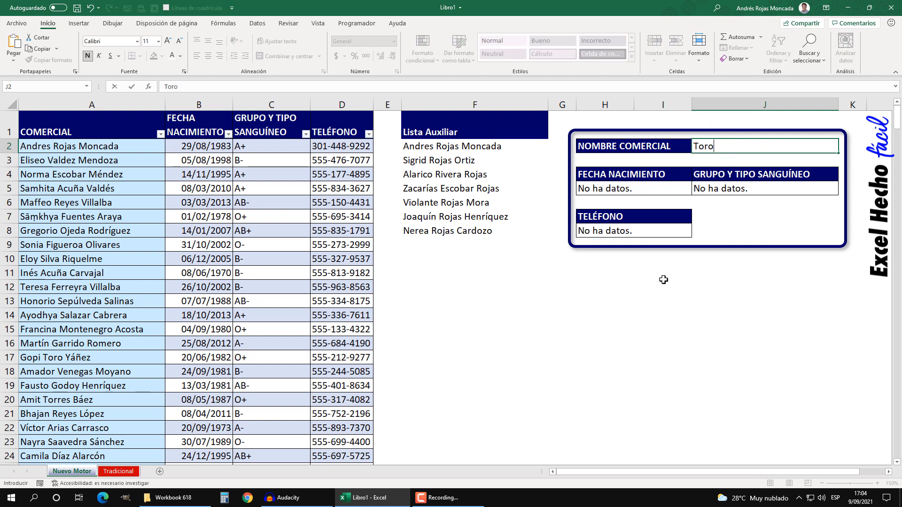
key("Return")
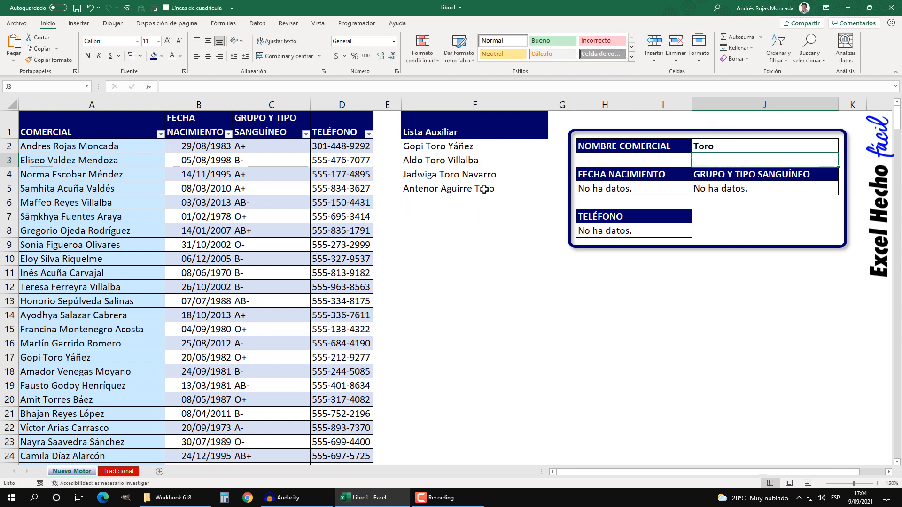
left_click(753, 146)
type("Godoy")
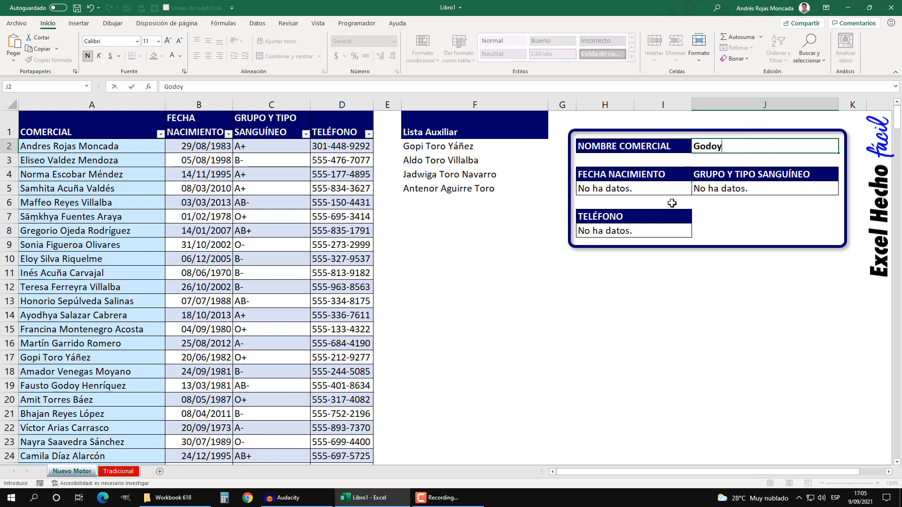
key("Return")
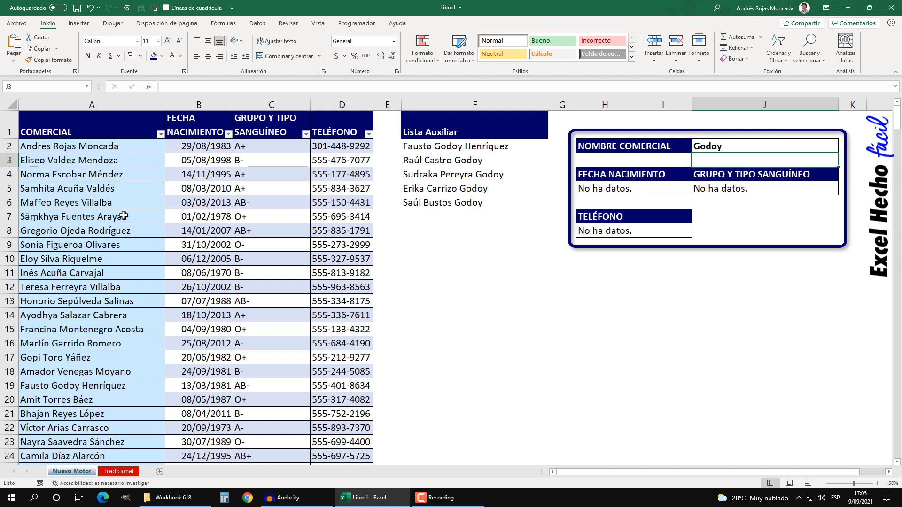
- Enter the first name of the person in A3 as the NOMBRE COMERCIAL search text in J2
left_click(728, 145)
type("Eli")
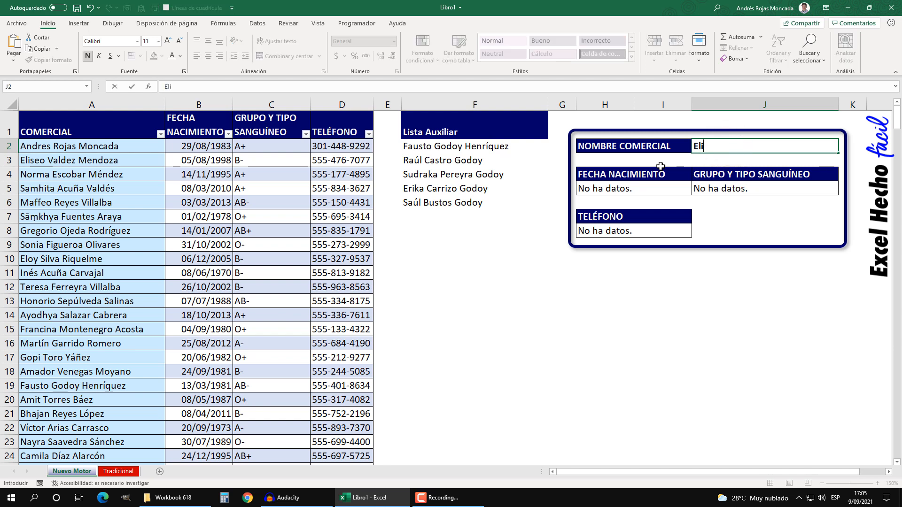
type("seo")
key("Return")
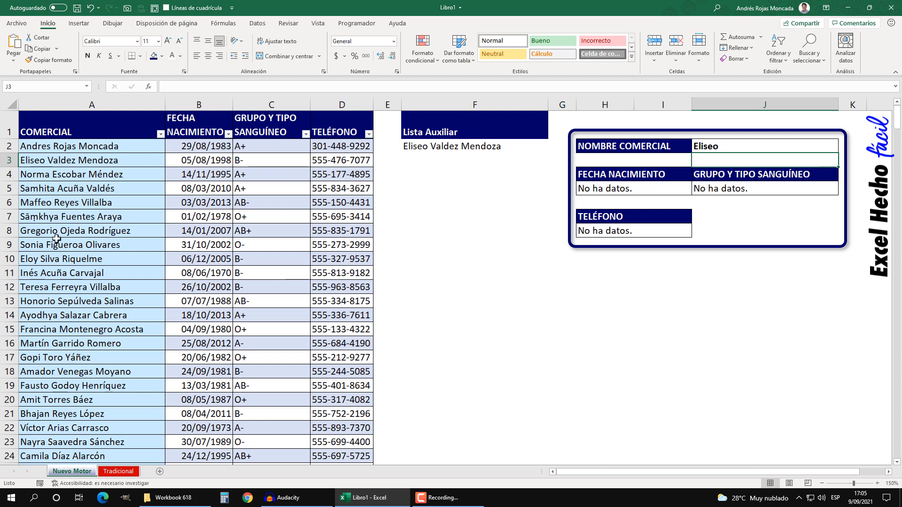
- Enter the first surname of the person in A2 as the search text in J2 and select the auxiliary list's formula in F2
left_click(722, 147)
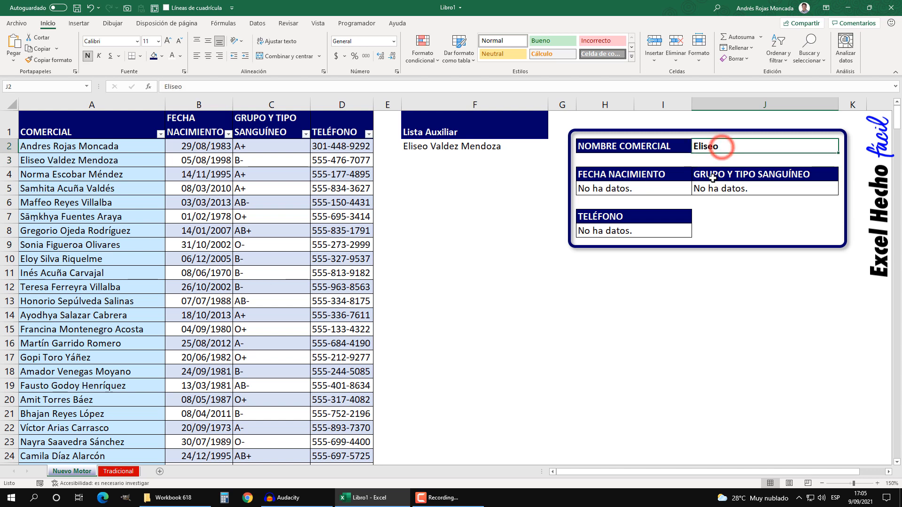
type("Rojas")
key("Return")
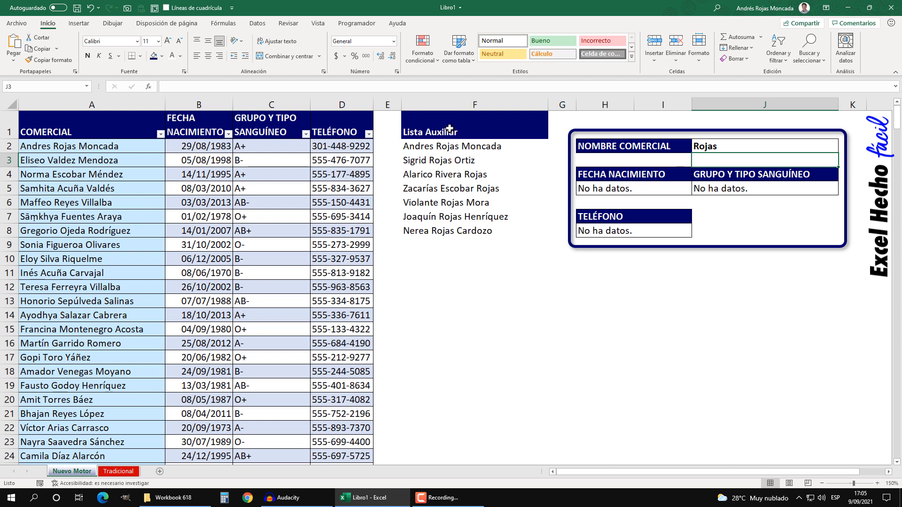
left_click(448, 146)
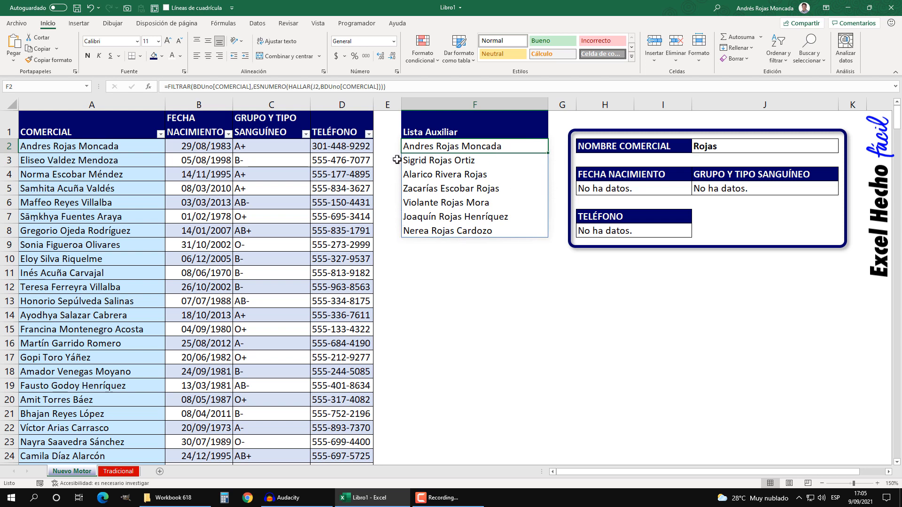
- Test the spilled-range reference =F2# in H11, highlighting its # operator, and clear the cell again
left_click(622, 273)
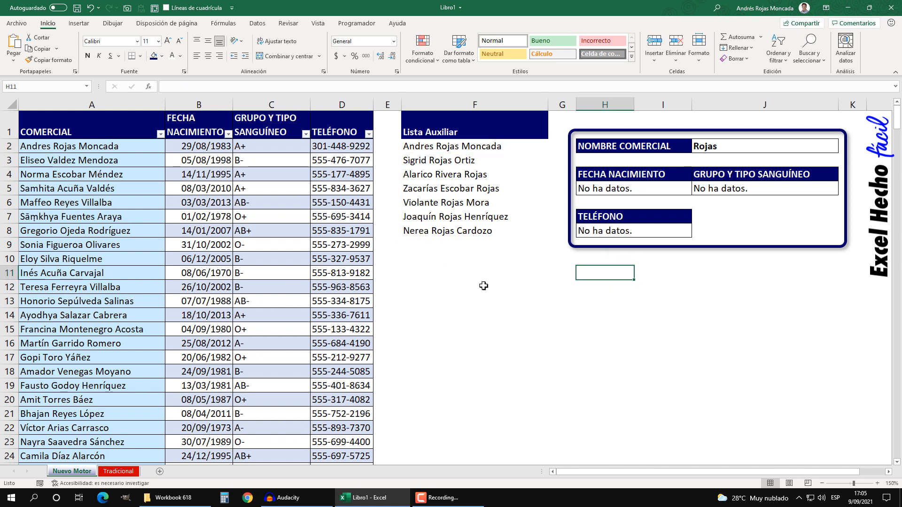
type("=")
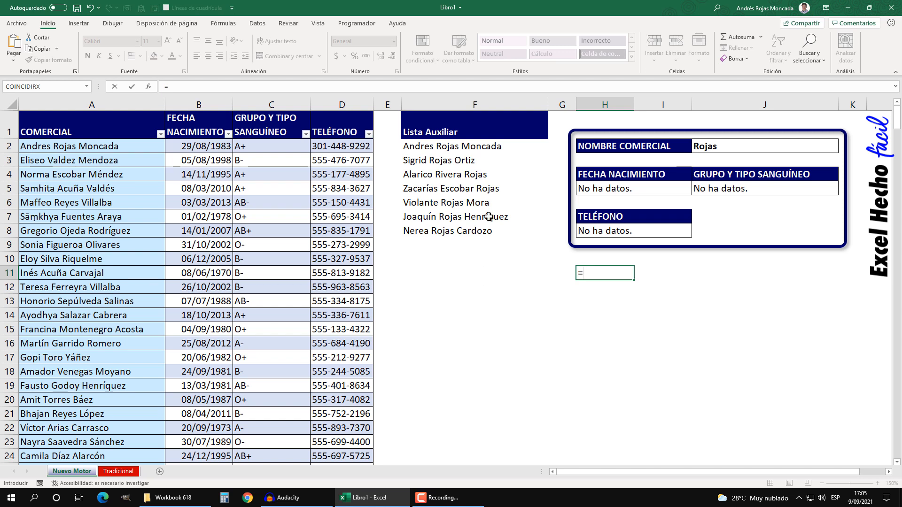
left_click(480, 150)
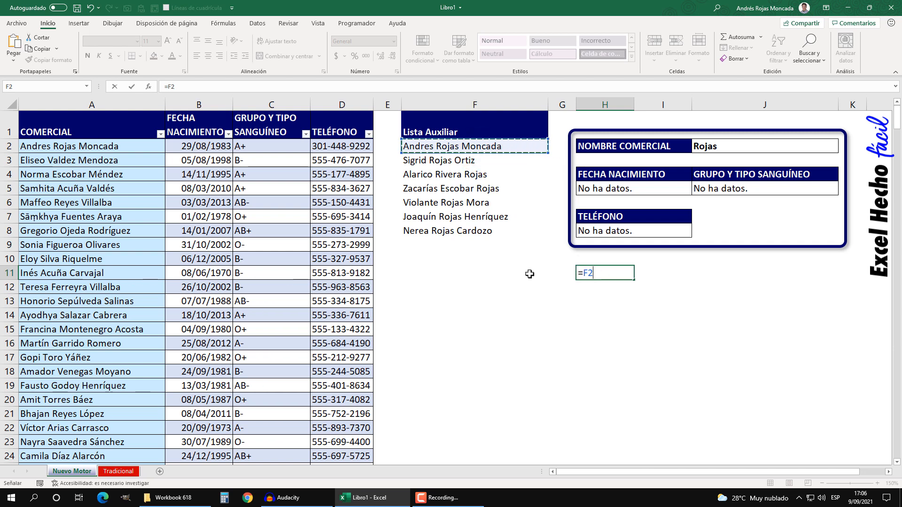
type("#")
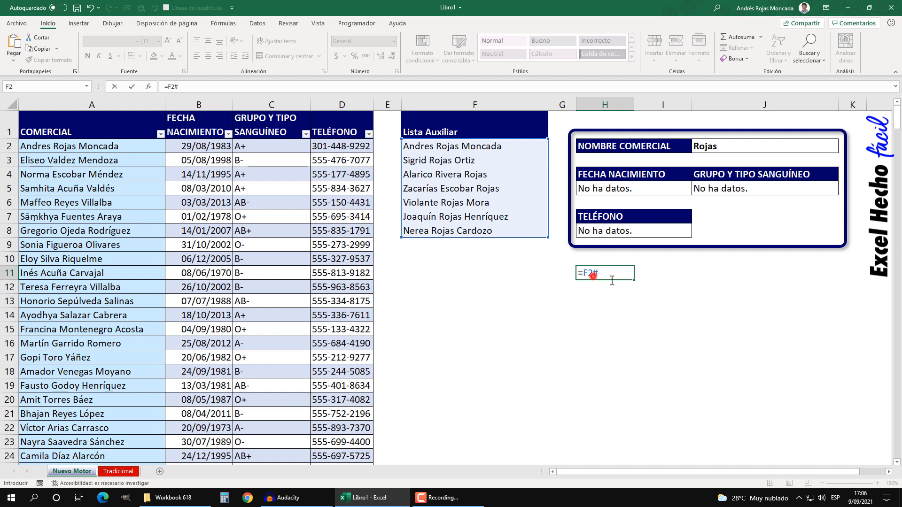
left_click_drag(593, 276, 612, 280)
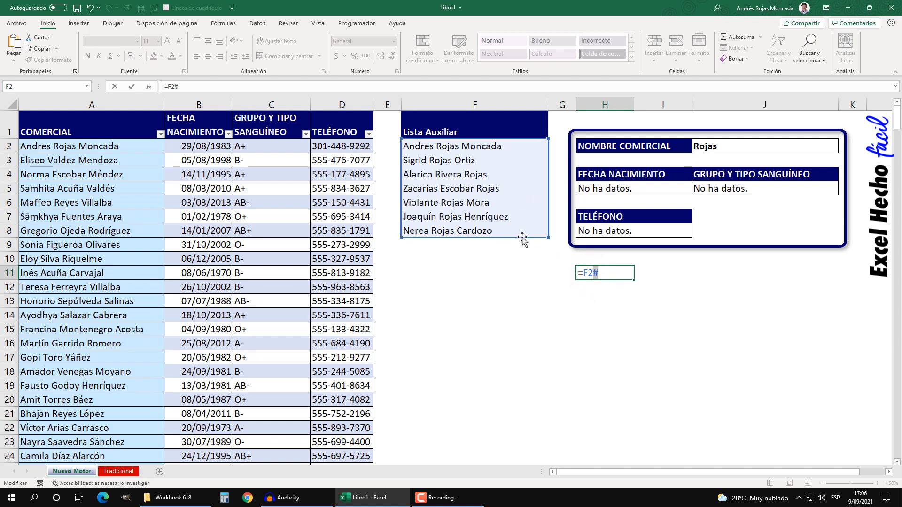
left_click(615, 280)
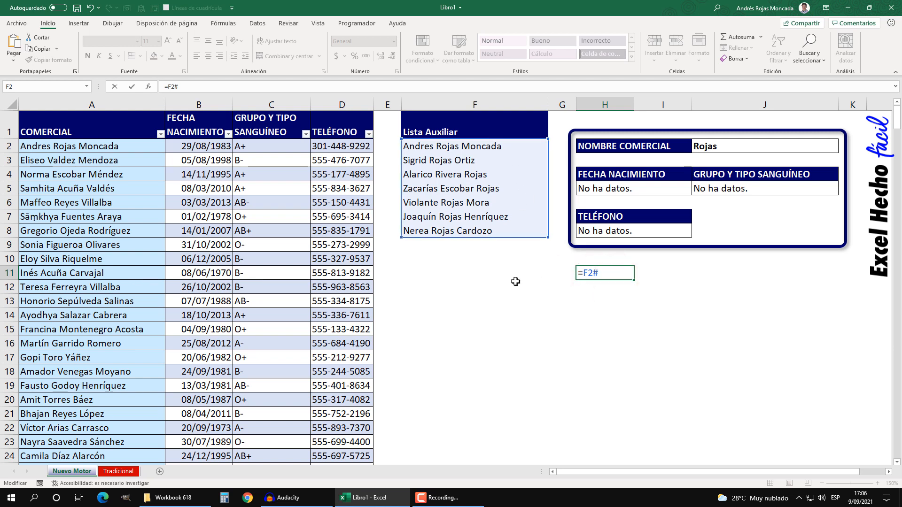
key("Return")
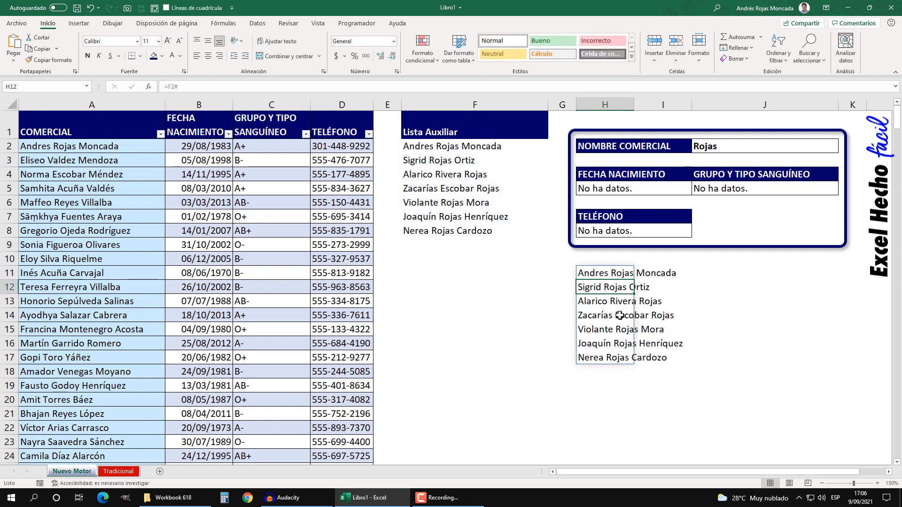
left_click(588, 275)
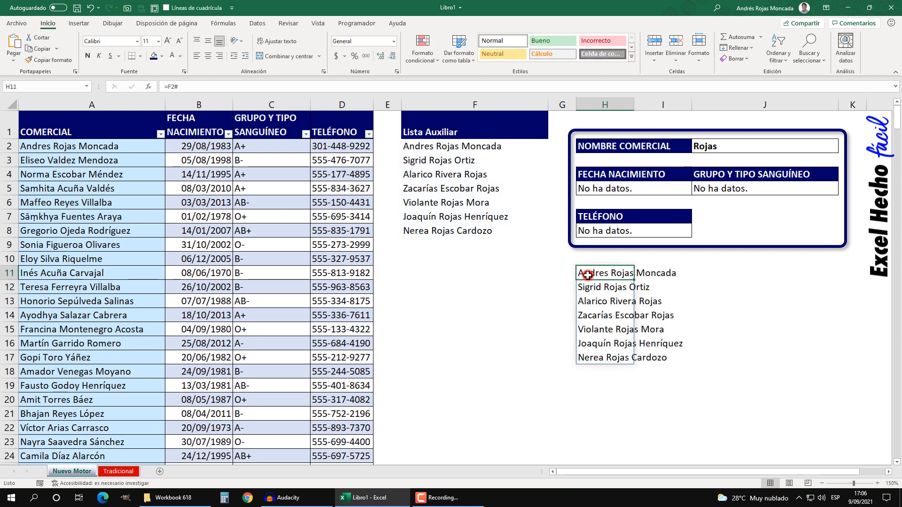
key("Delete")
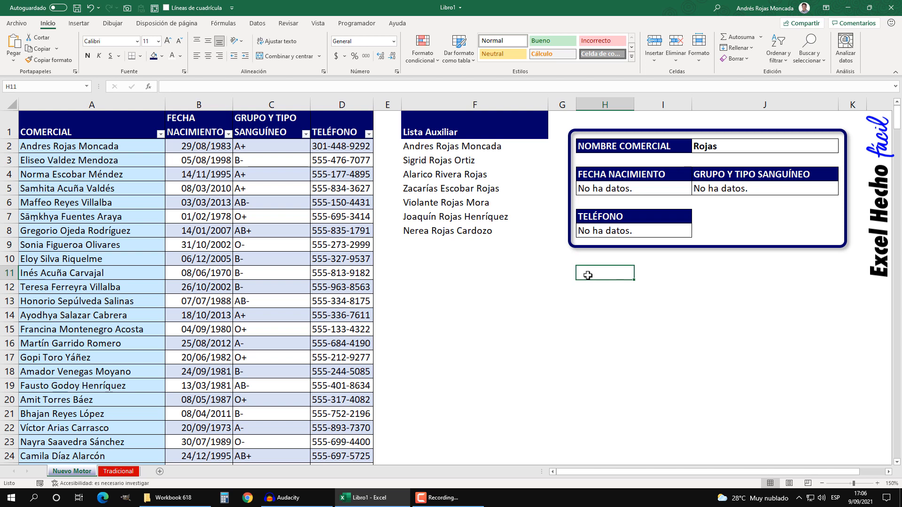
- Add data validation to J2 that allows a Lista with the source =$F$2#, and check its error alert settings
left_click(705, 148)
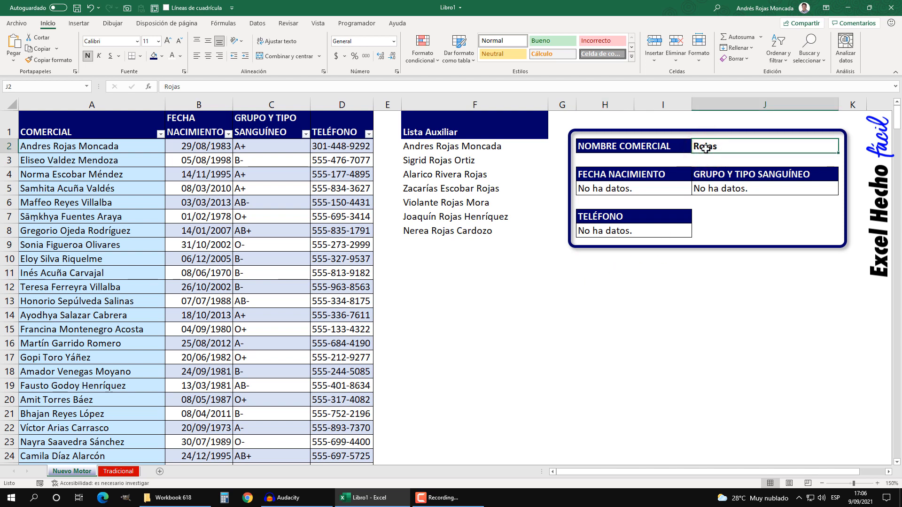
left_click(263, 24)
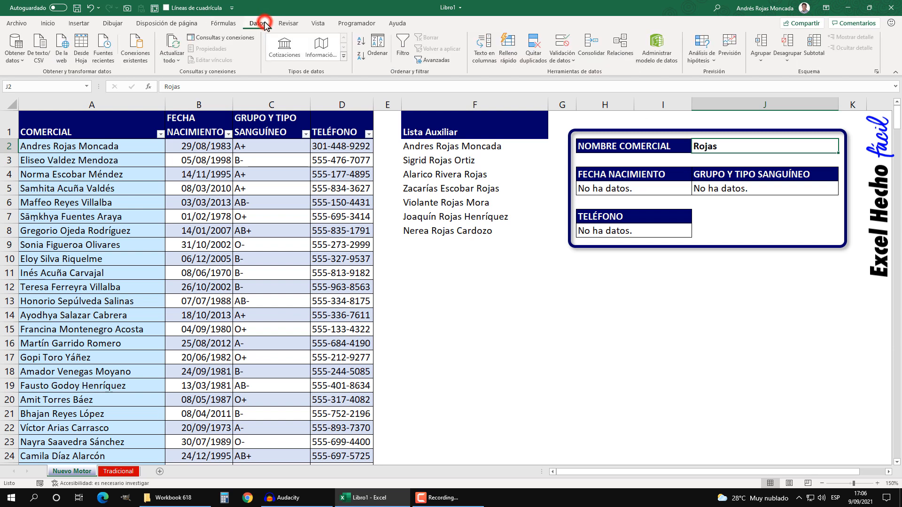
left_click(562, 41)
left_click_drag(552, 230, 647, 270)
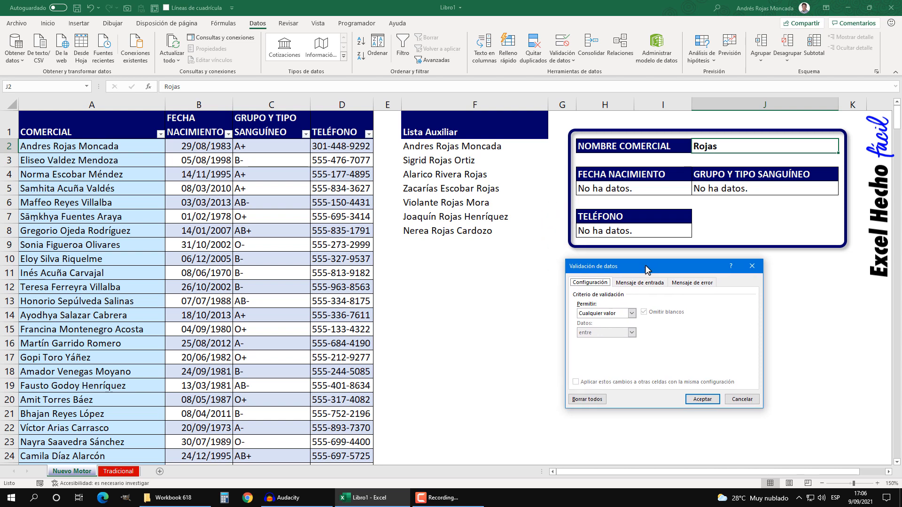
left_click(631, 313)
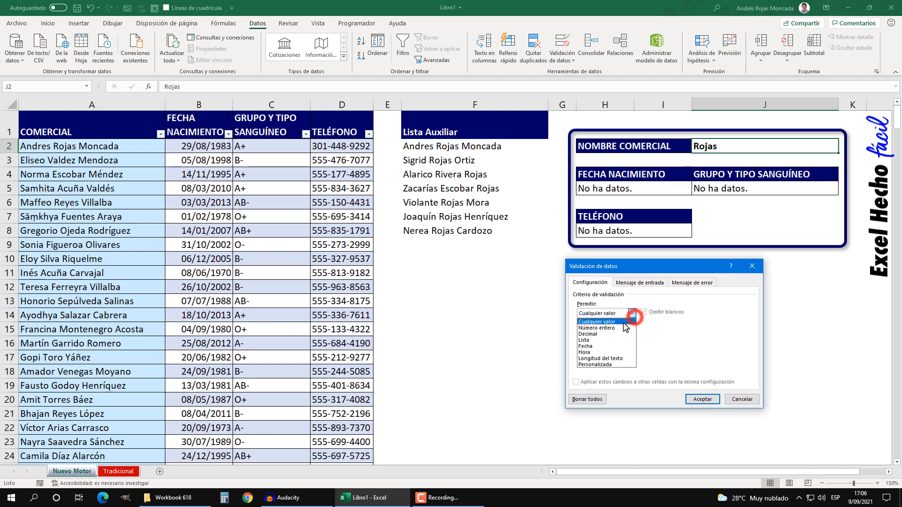
left_click(602, 341)
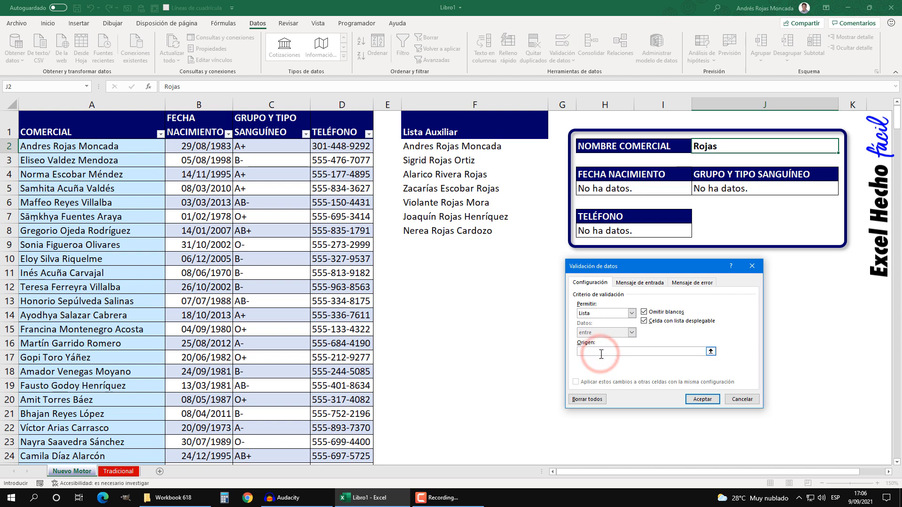
left_click(462, 145)
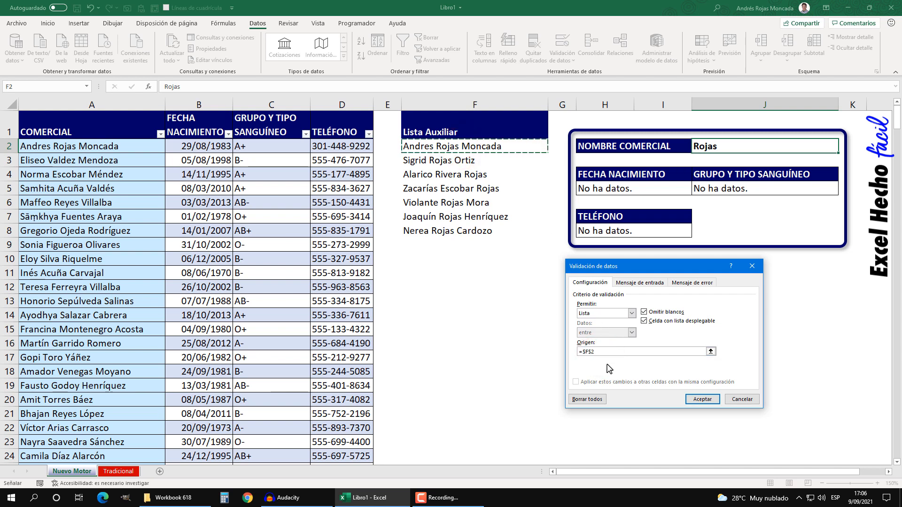
type("#")
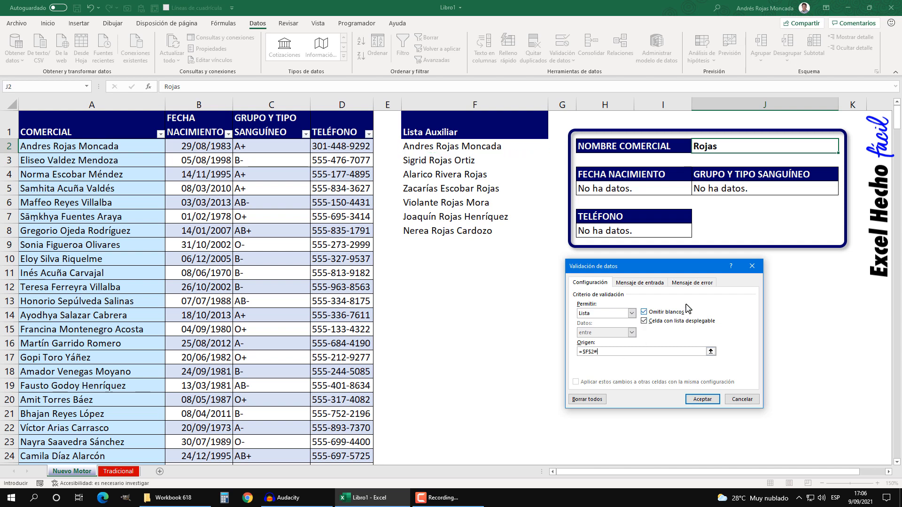
left_click(692, 283)
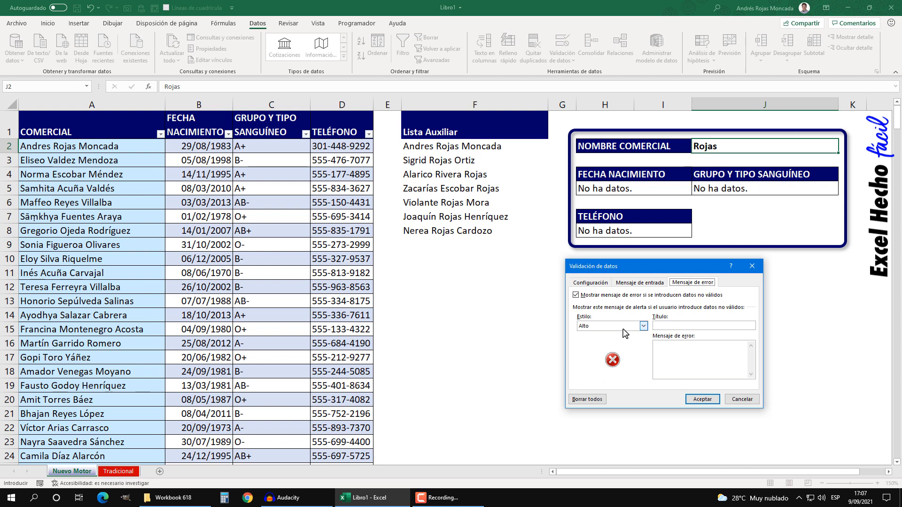
left_click(694, 401)
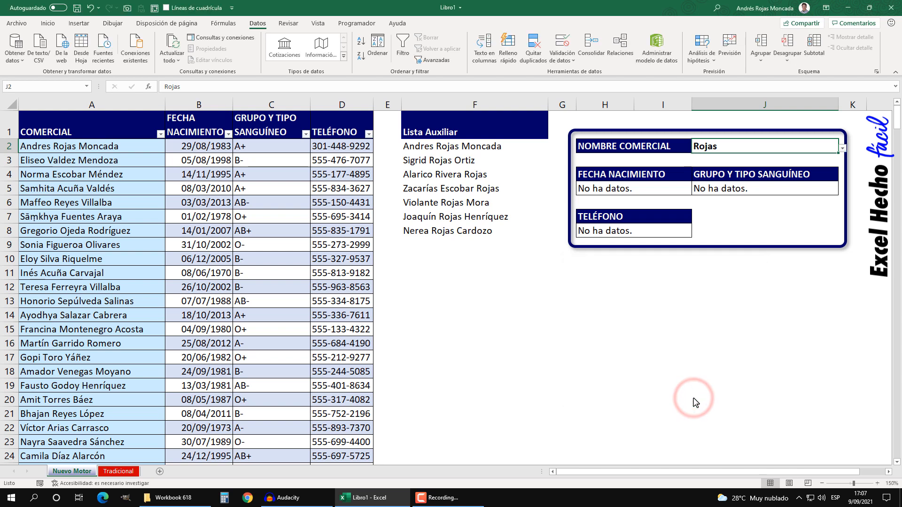
- Clear the search text in J2 and look through the whole auxiliary list in column F down to its last row
key("Delete")
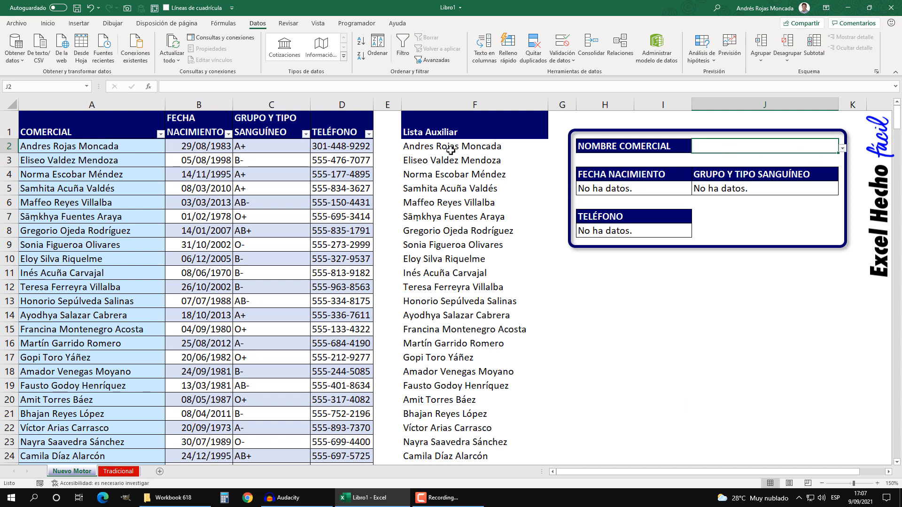
scroll(451, 151, "down", 20)
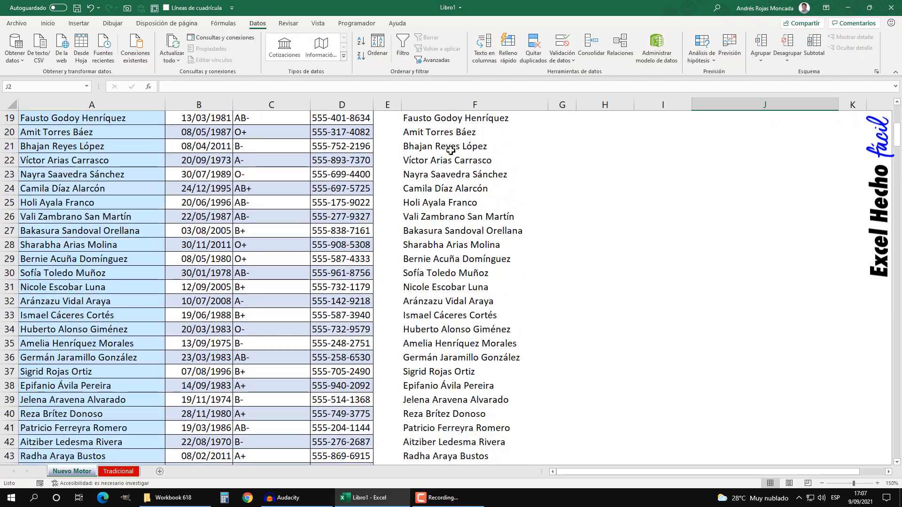
scroll(450, 151, "down", 20)
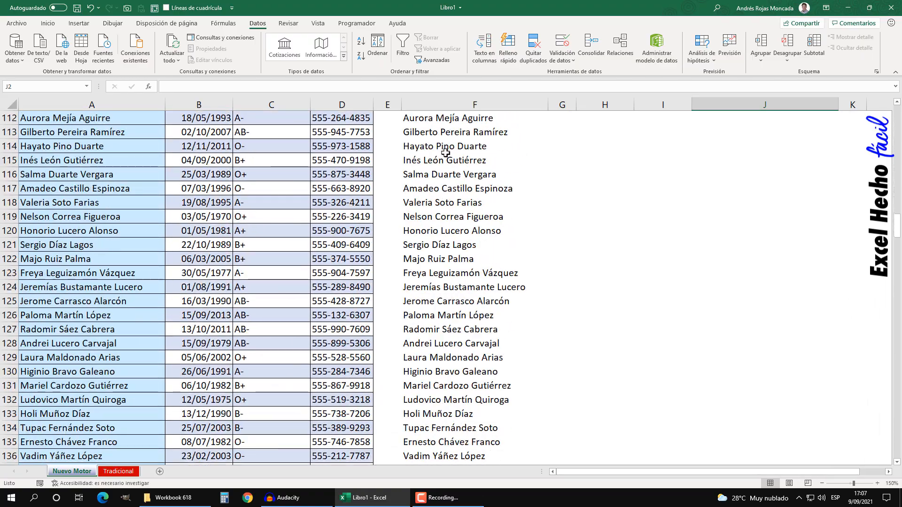
scroll(446, 153, "down", 20)
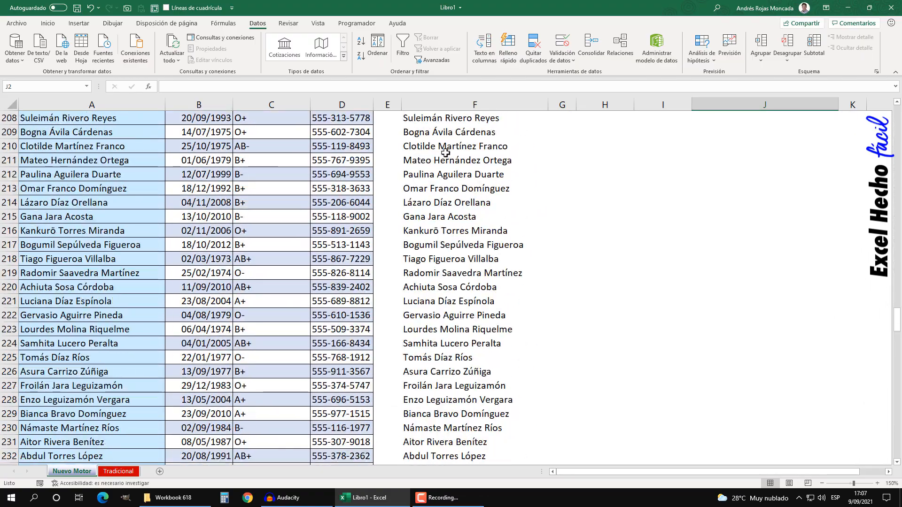
scroll(446, 153, "down", 20)
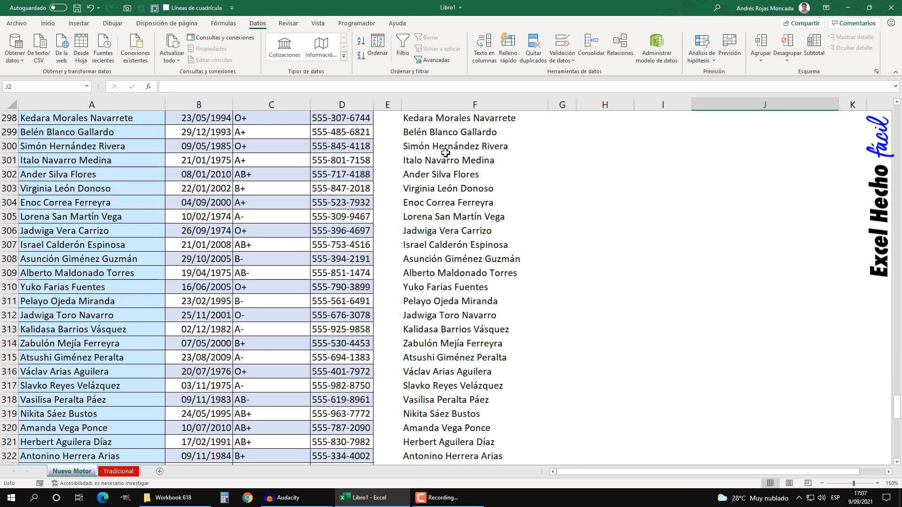
scroll(445, 153, "down", 2)
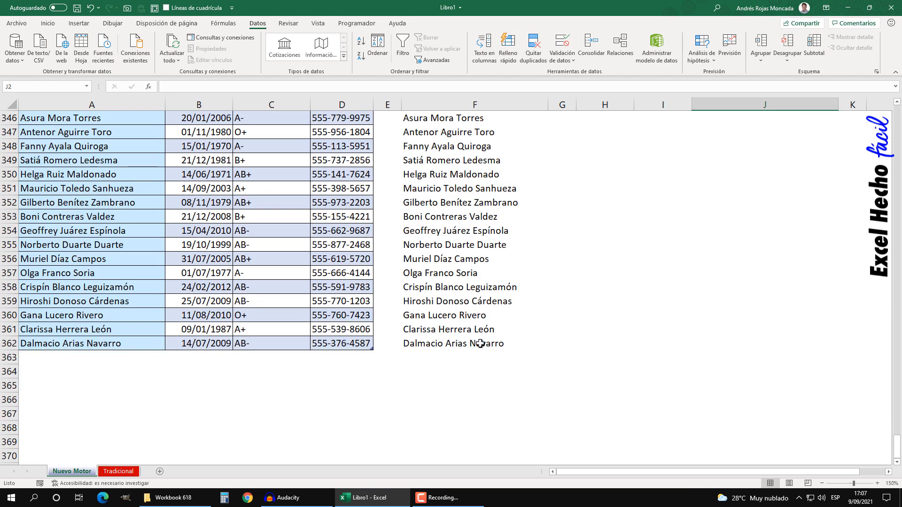
scroll(479, 343, "up", 20)
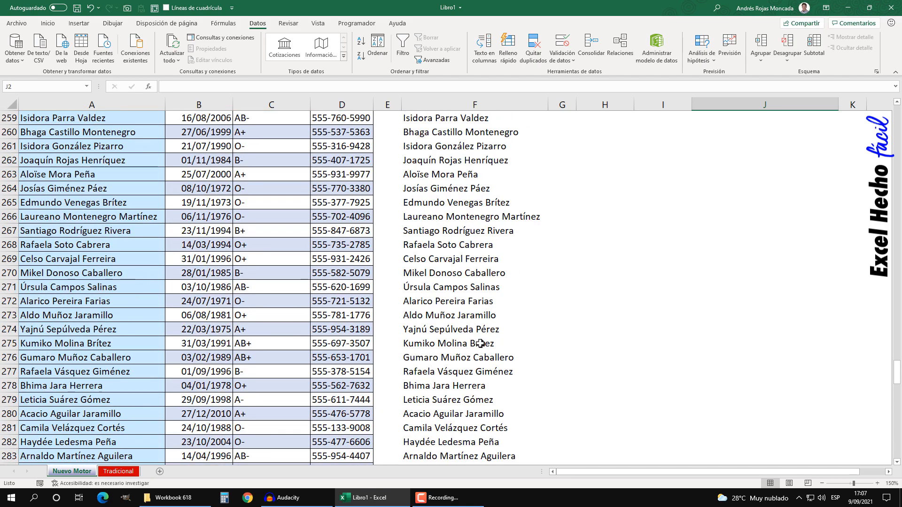
scroll(480, 343, "up", 20)
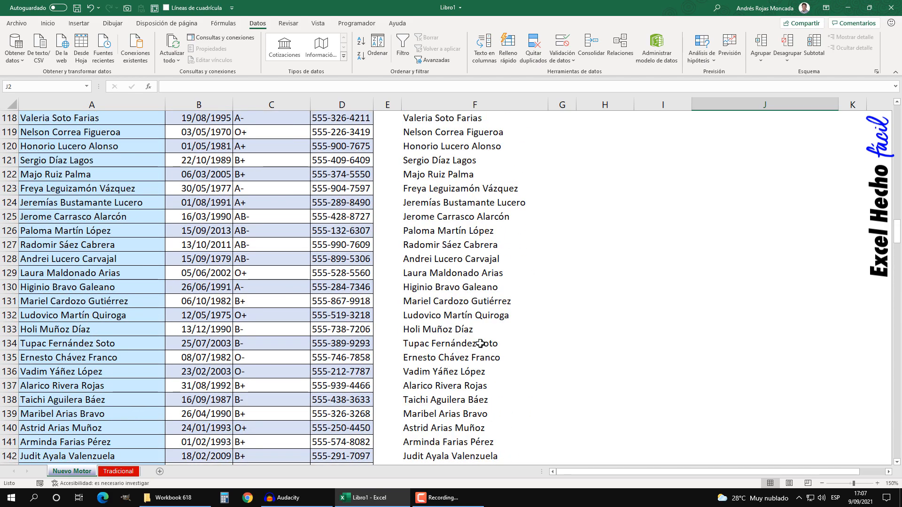
scroll(480, 344, "up", 20)
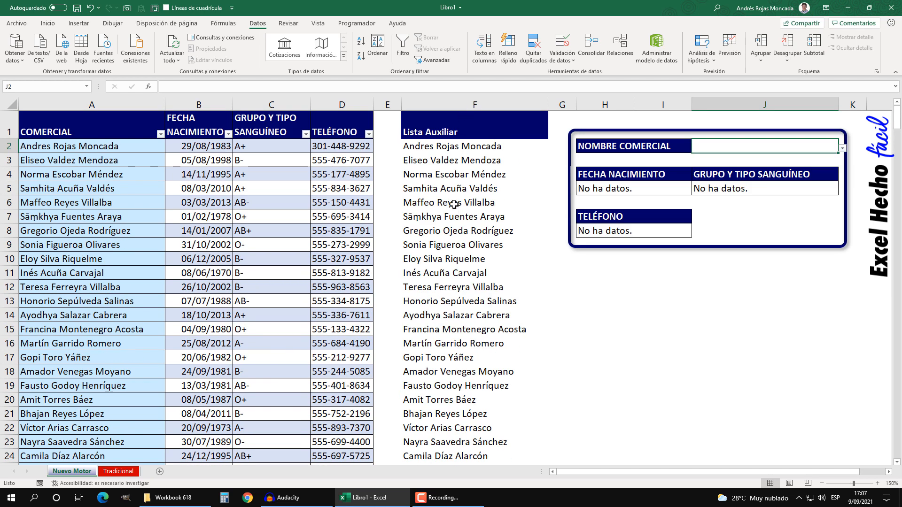
- Browse the names offered by the drop-down list in J2
left_click(842, 149)
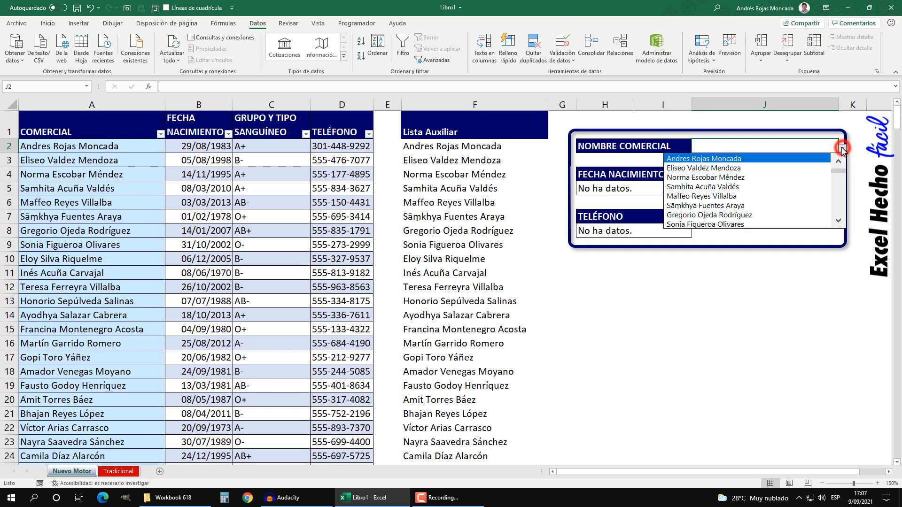
left_click(837, 222)
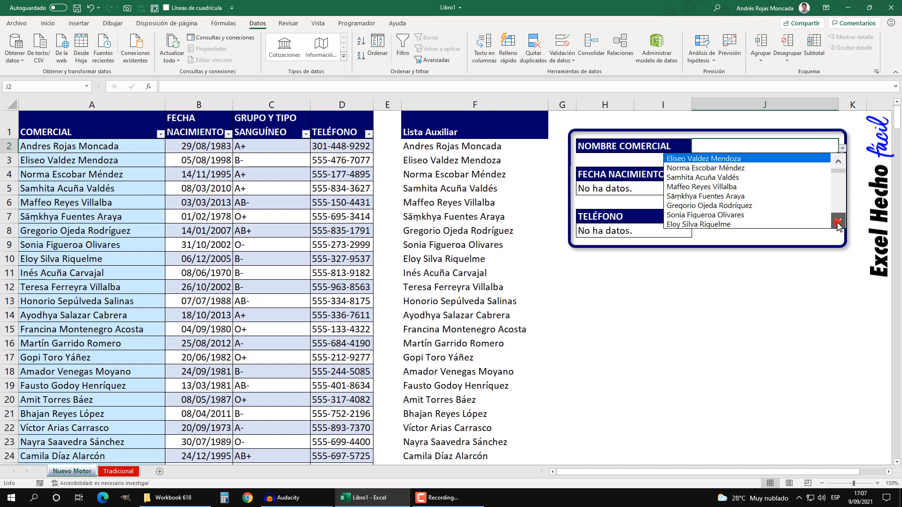
left_click_drag(839, 225, 838, 225)
left_click_drag(838, 185, 839, 211)
left_click(839, 164)
left_click_drag(840, 165, 839, 165)
- Try to filter J2's drop-down list by entering the first surname of the person in A2, and abandon the entry
left_click(779, 150)
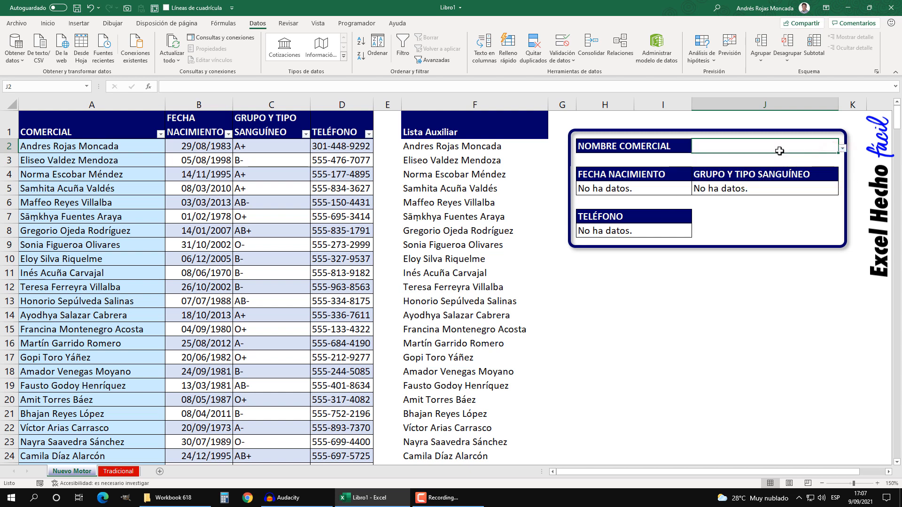
type("Rojas")
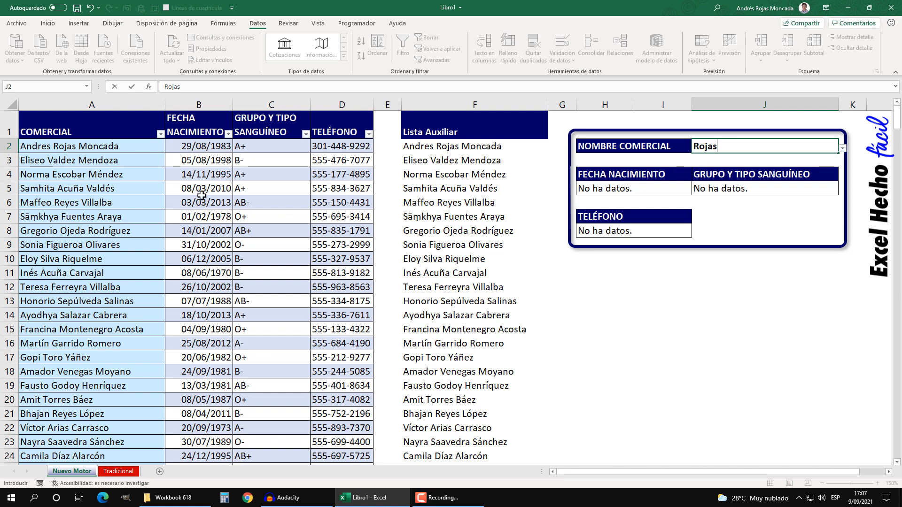
left_click(843, 151)
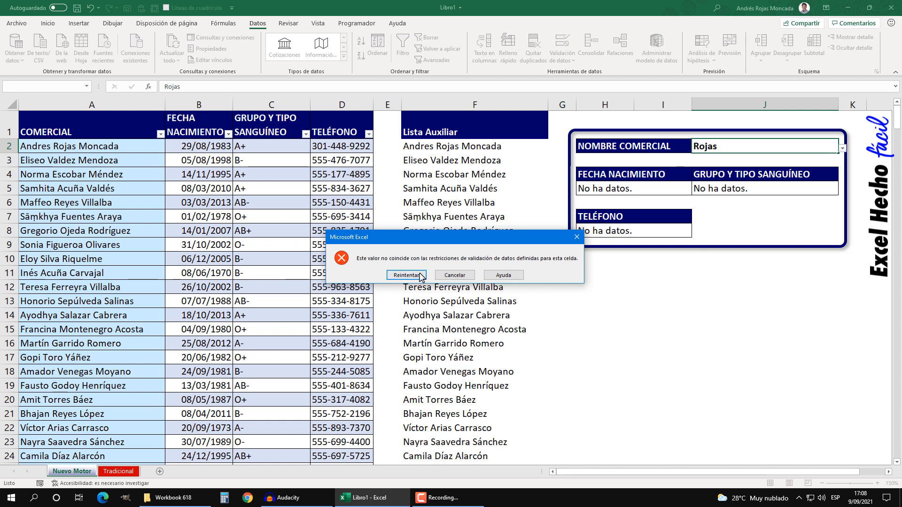
left_click(420, 274)
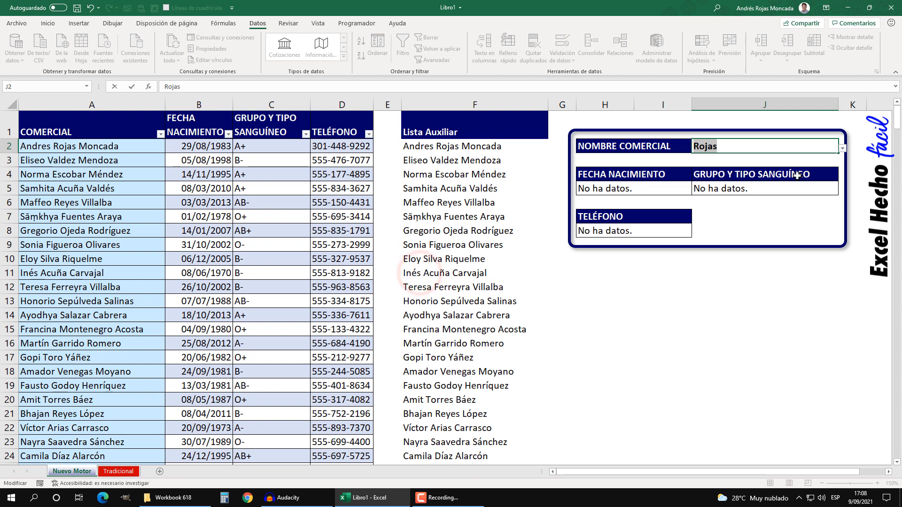
left_click(844, 148)
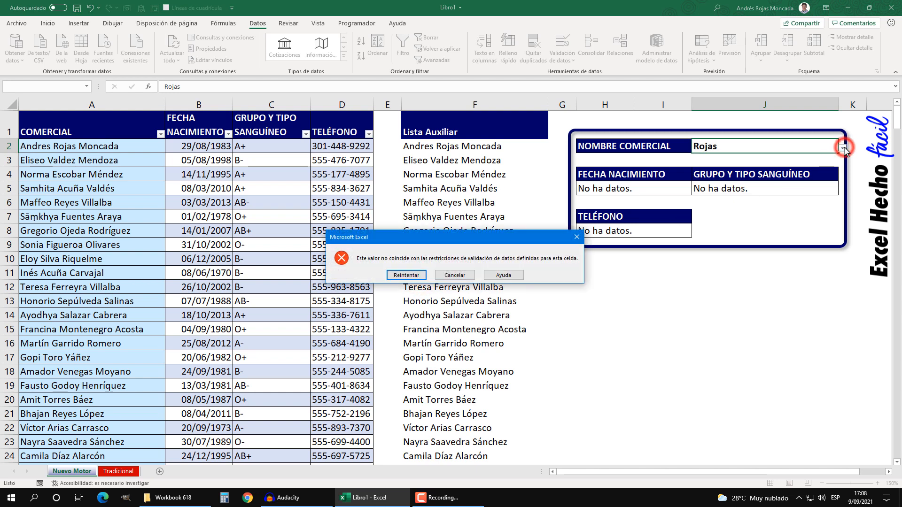
left_click(411, 275)
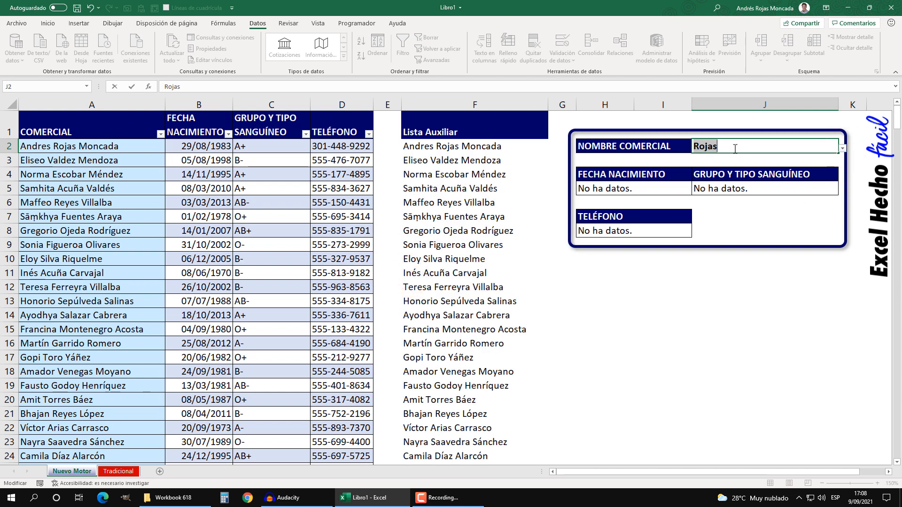
key("Escape")
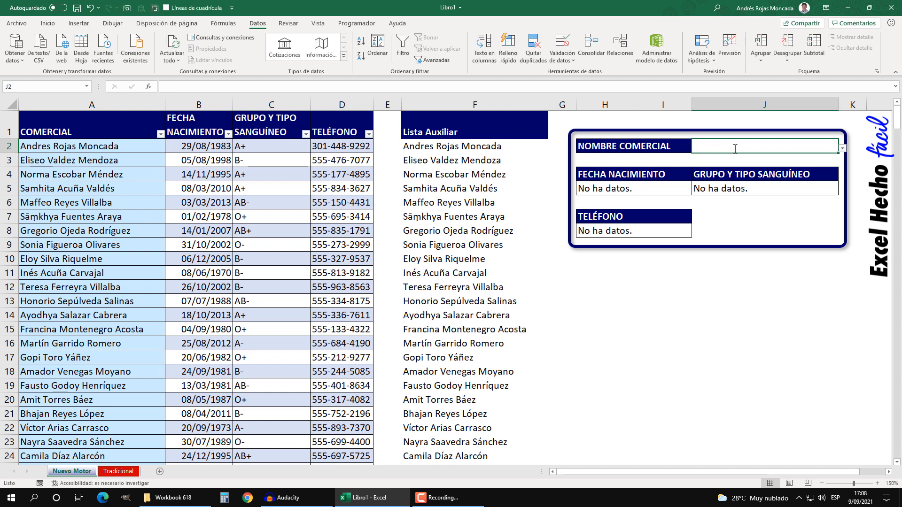
- Clear all data validation settings from J2
left_click(260, 24)
left_click(563, 45)
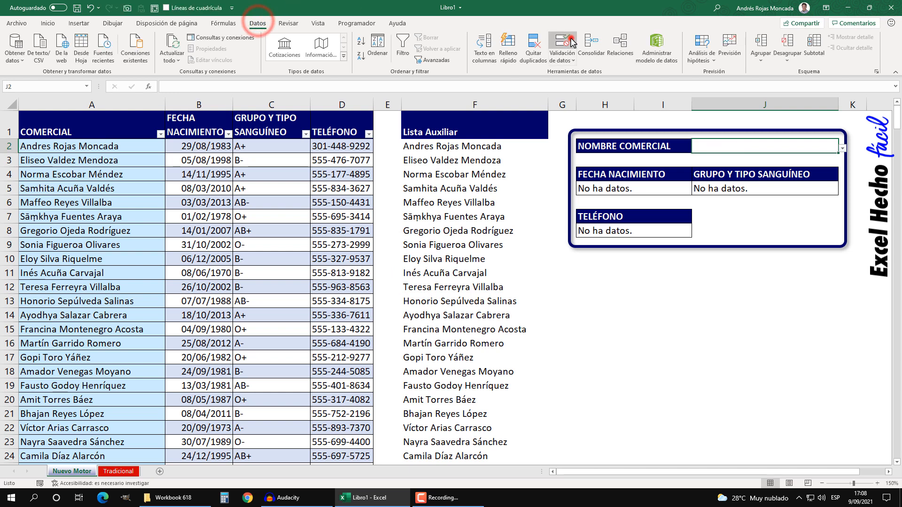
left_click(588, 400)
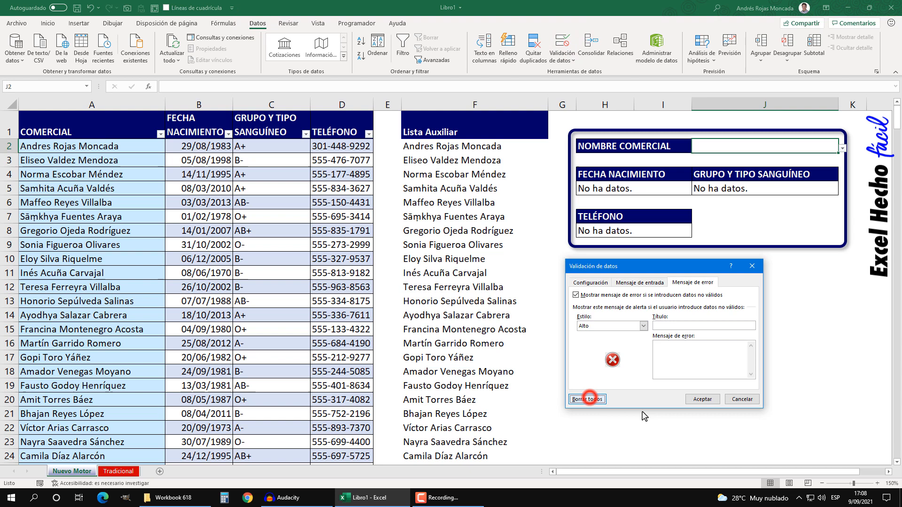
left_click(700, 400)
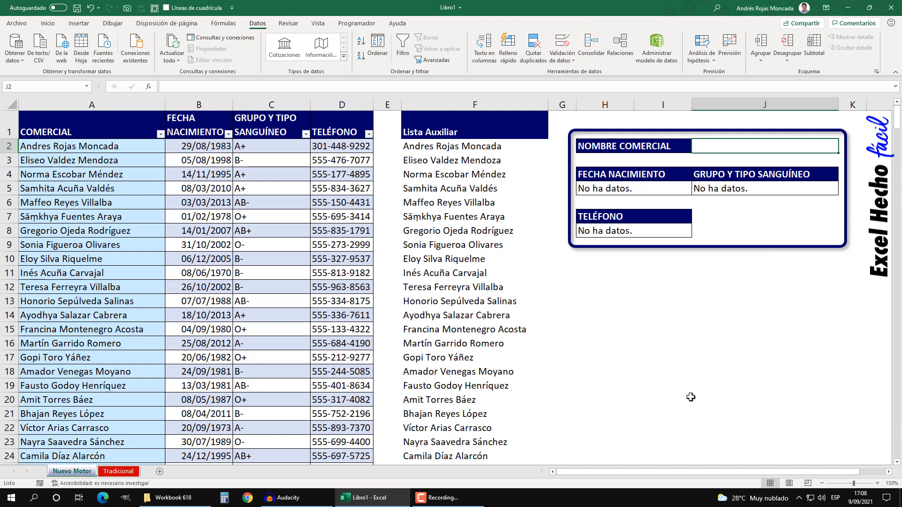
- Set J2's data validation to allow a Lista with the spilled-range source =$F$2#
left_click(561, 41)
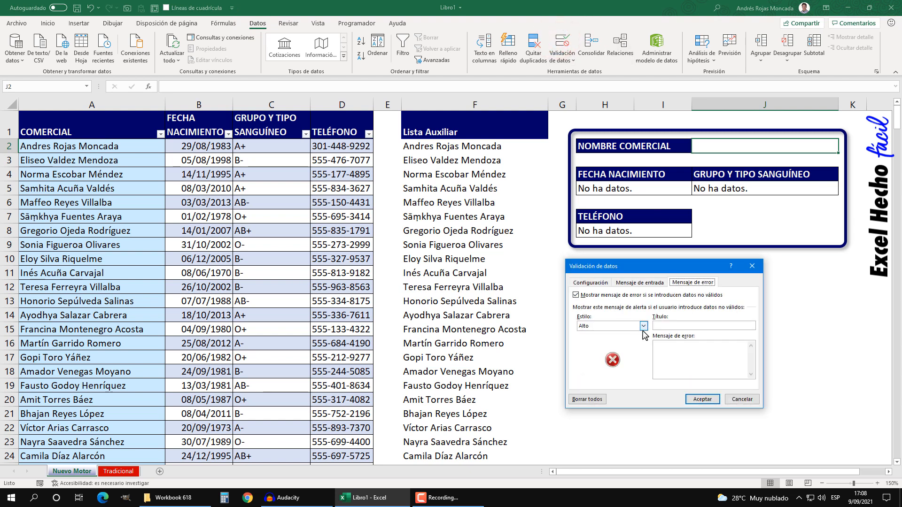
left_click(590, 282)
left_click(632, 313)
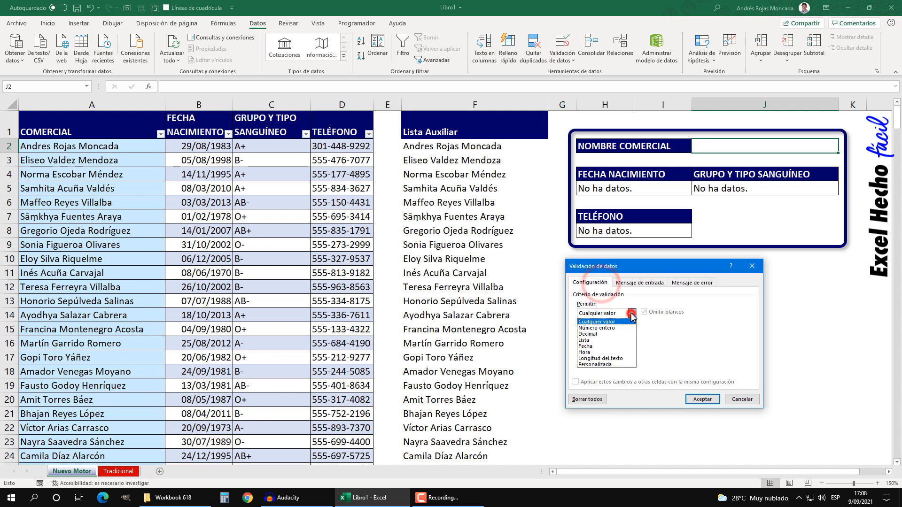
left_click(609, 340)
left_click(611, 352)
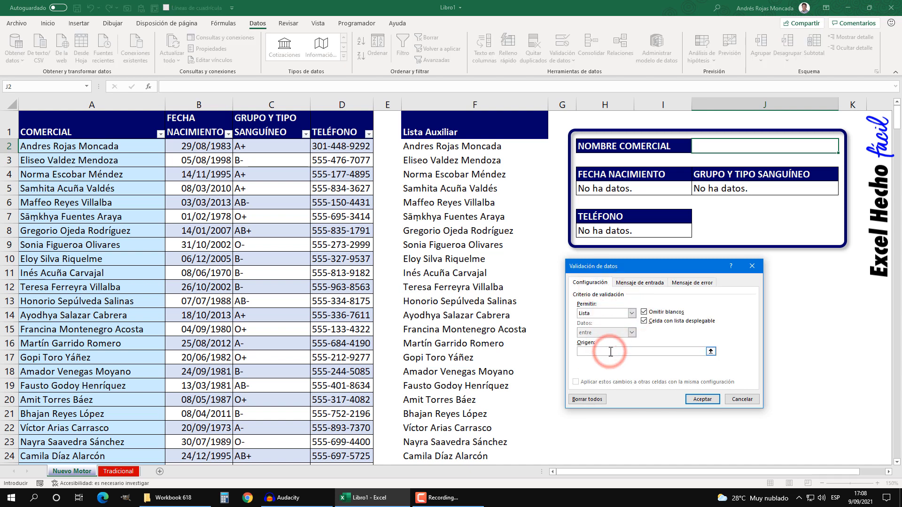
left_click(489, 148)
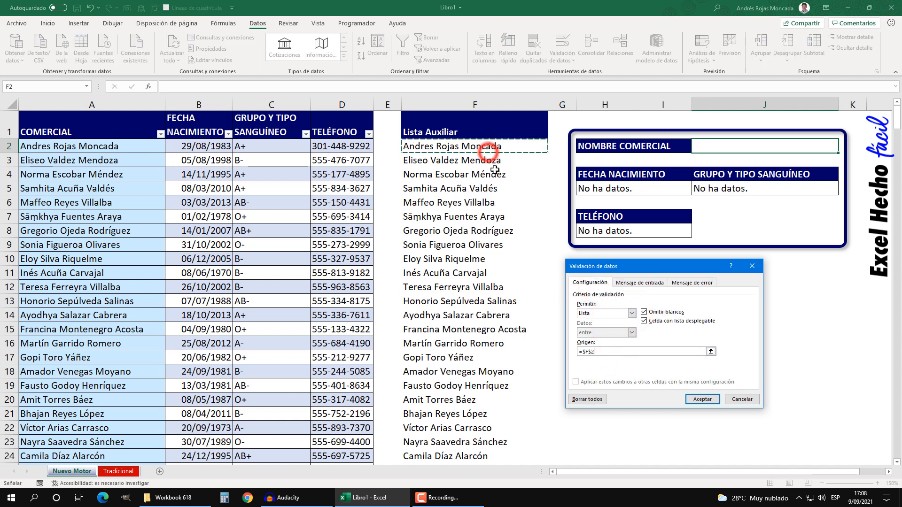
type("#")
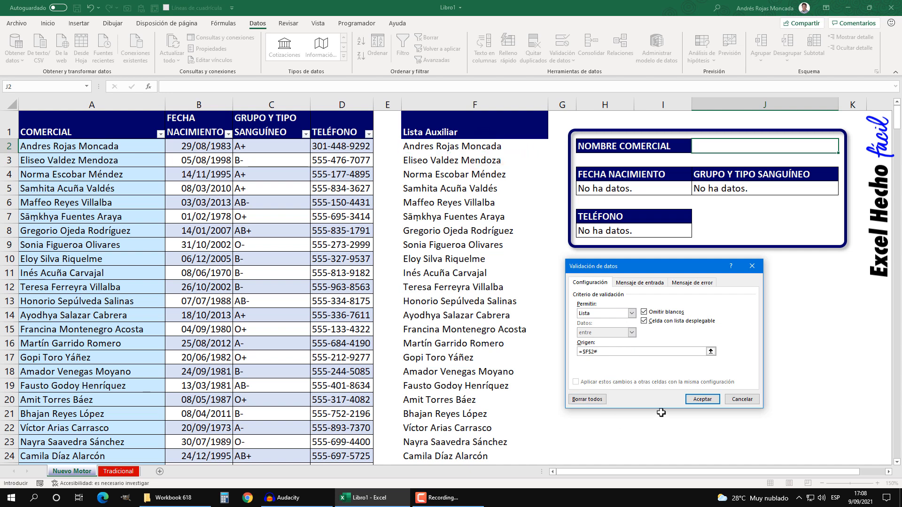
- Turn off the error alert for invalid data in J2's validation and apply the settings
left_click(692, 283)
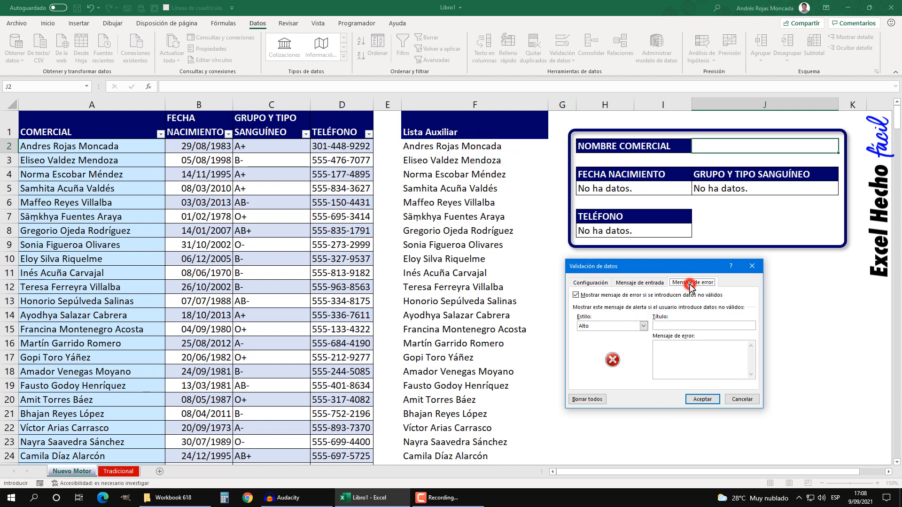
left_click(575, 295)
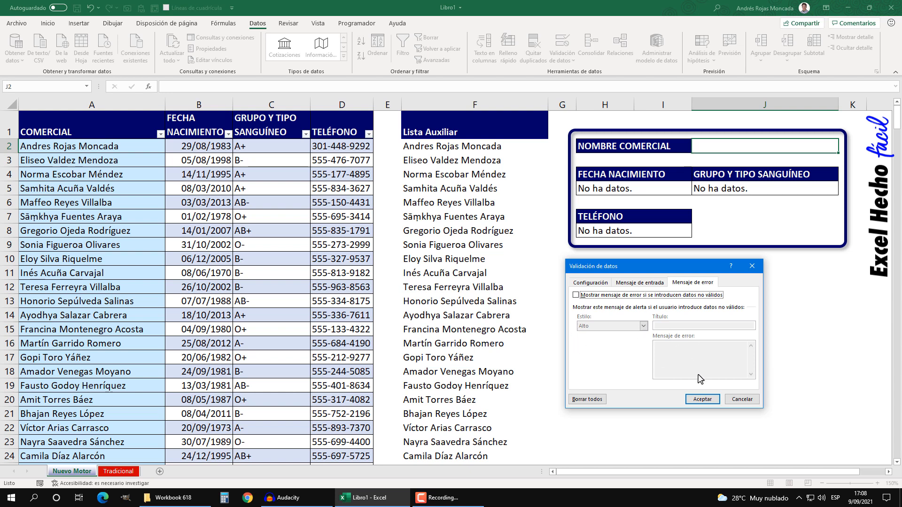
left_click(703, 399)
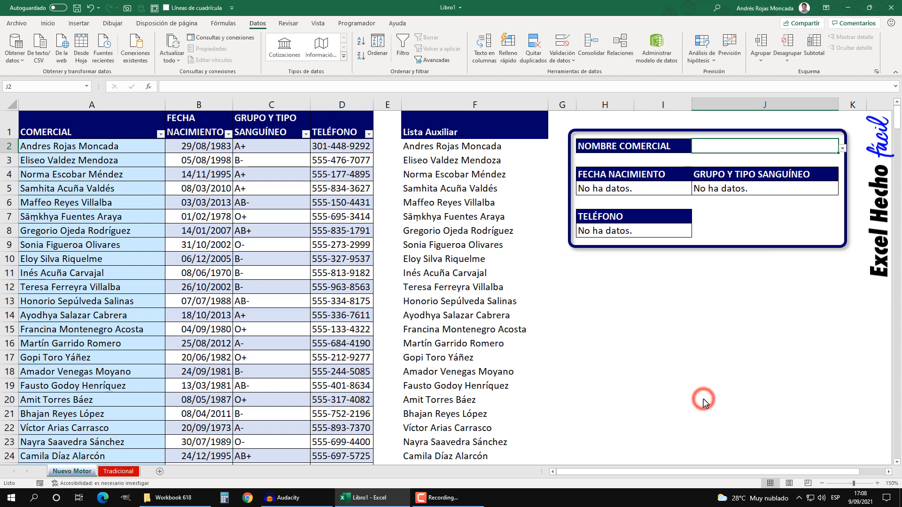
- Browse J2's full drop-down list, and filter it by the first surname of the person in A2
left_click(843, 149)
left_click_drag(838, 171, 838, 221)
left_click(768, 147)
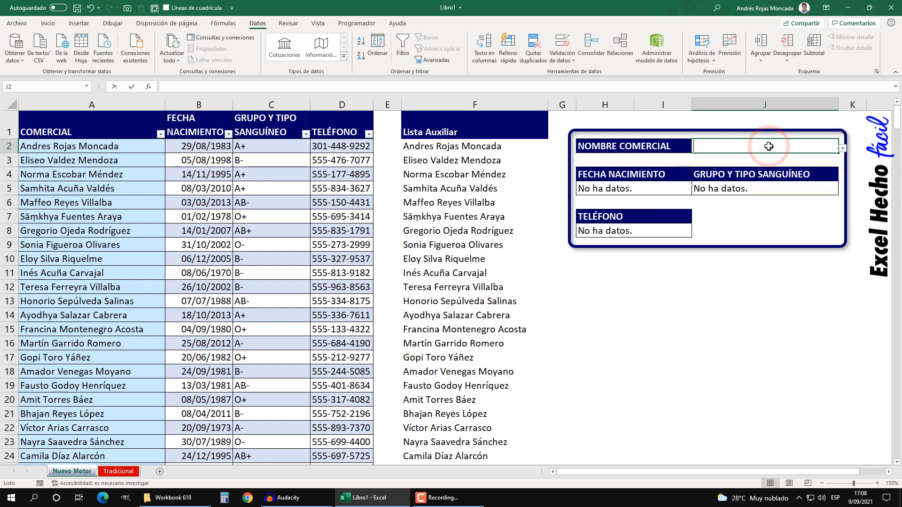
type("Rojas")
left_click(843, 148)
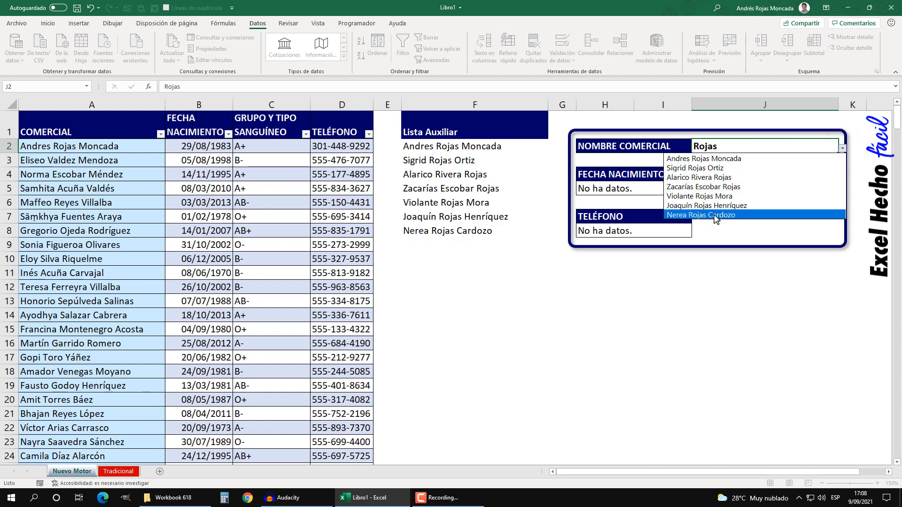
- Filter J2's drop-down list by the first surname of the person in A19
left_click(724, 146)
type("Godoy")
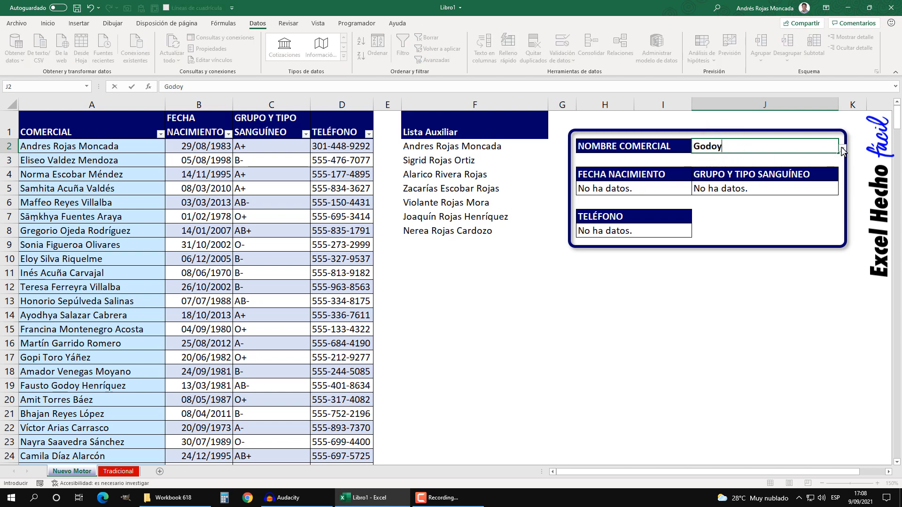
left_click(842, 149)
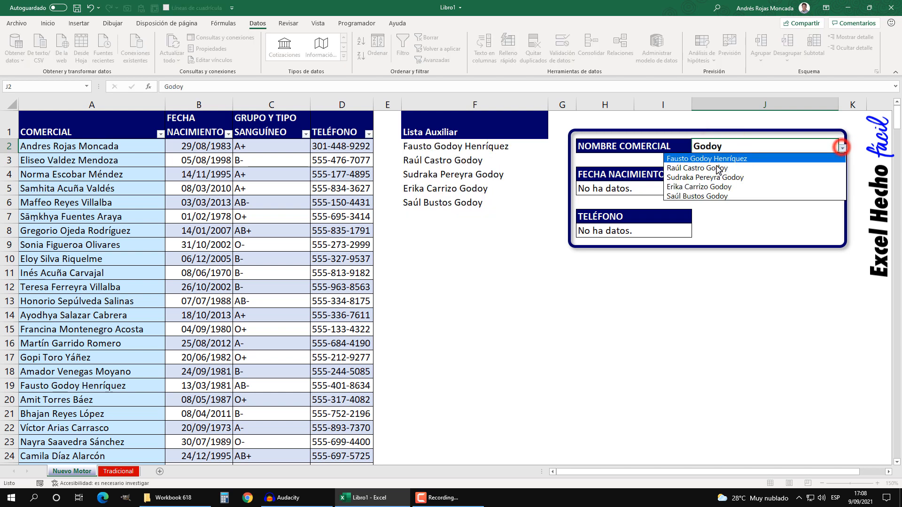
- Filter J2's drop-down list by the first surname of the person in A17 and choose the first matching name
left_click(736, 147)
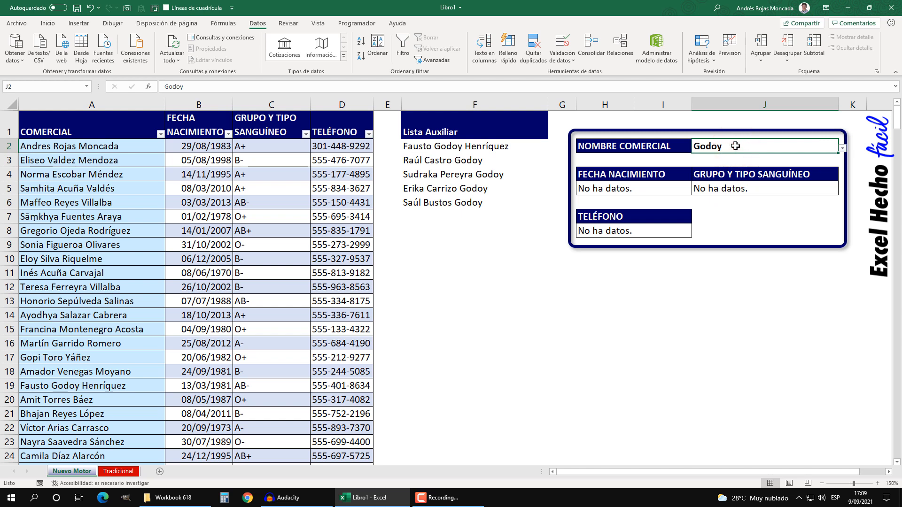
type("Toro")
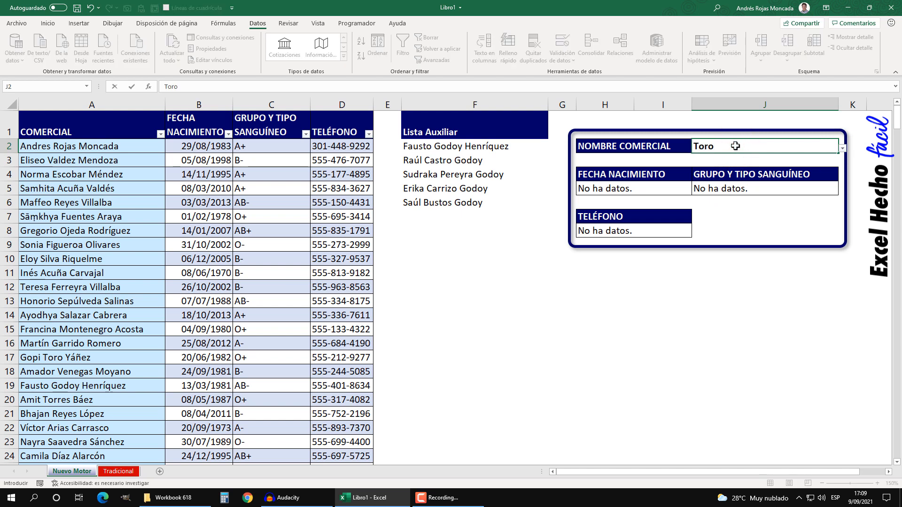
left_click(844, 148)
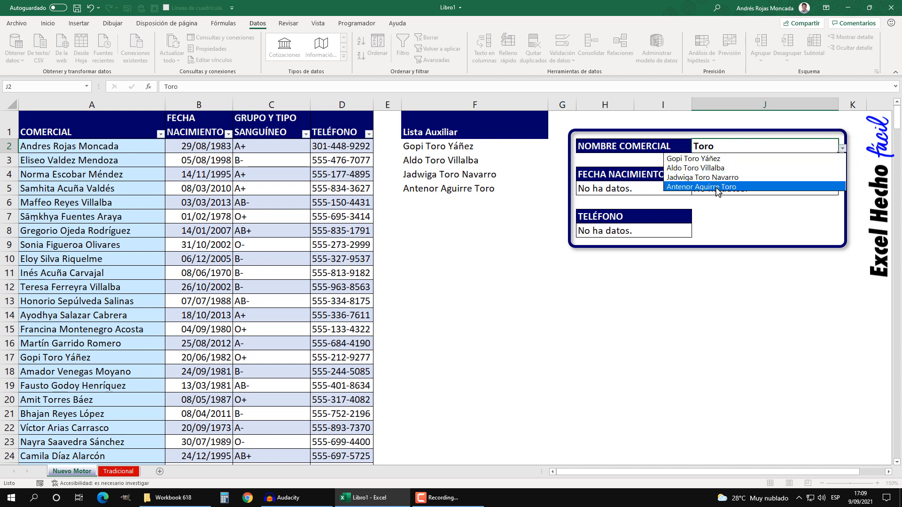
left_click(717, 160)
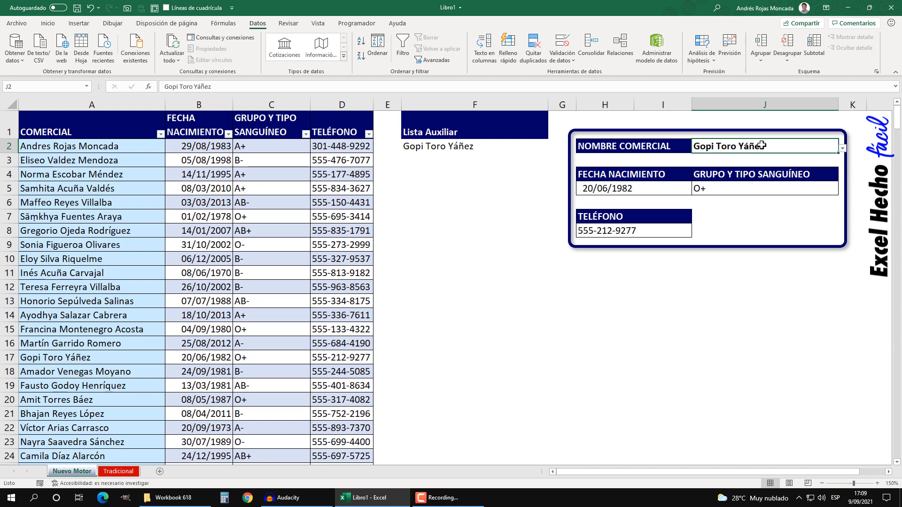
- Look up the person in A12 by entering only the given name in J2 and choosing the match
type("Teresa")
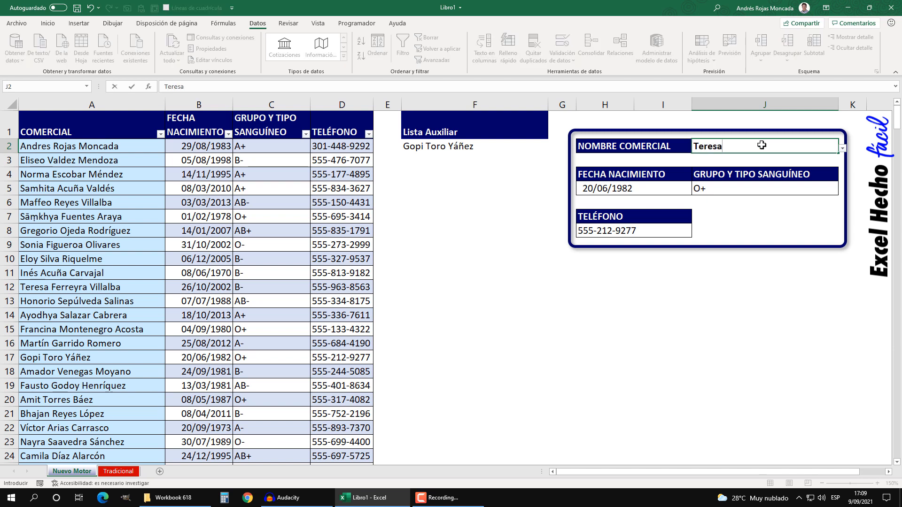
left_click(843, 148)
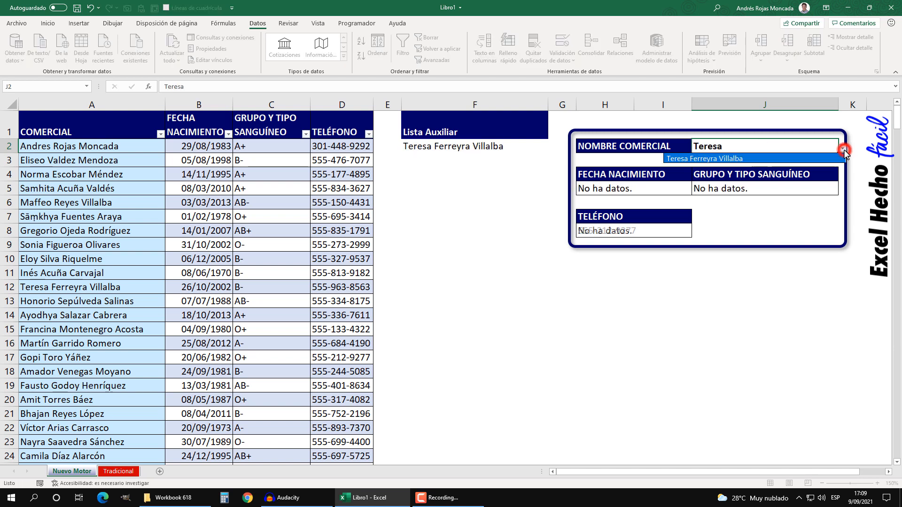
left_click(727, 160)
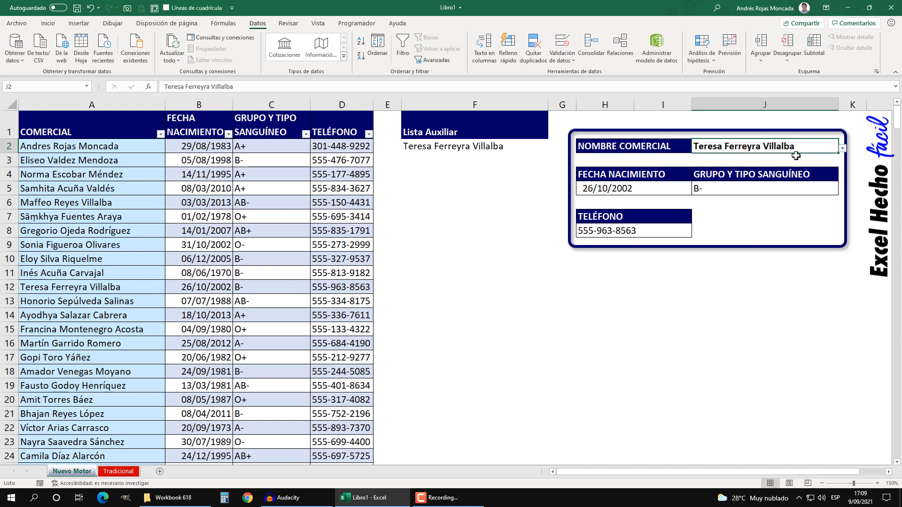
- Look up the person in A2 by entering only the first surname in J2 and choosing the full name offered
type("Rojas")
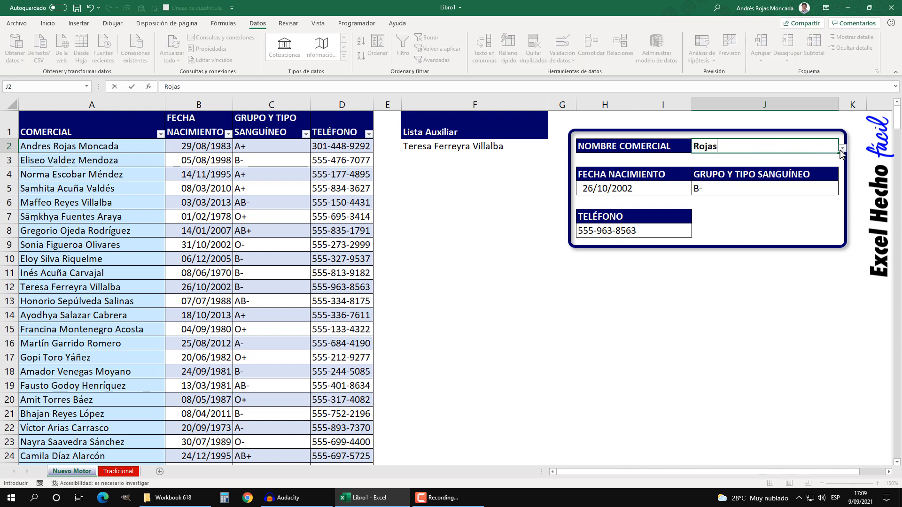
left_click(842, 148)
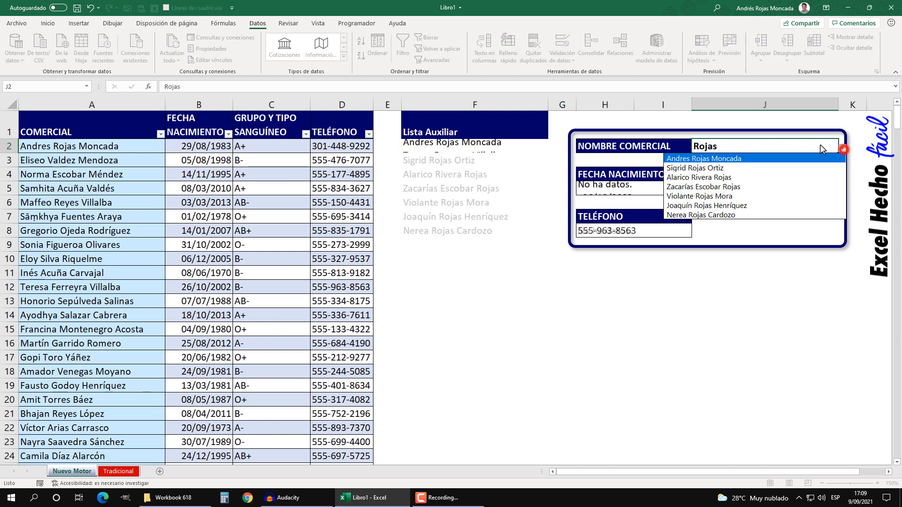
left_click(704, 159)
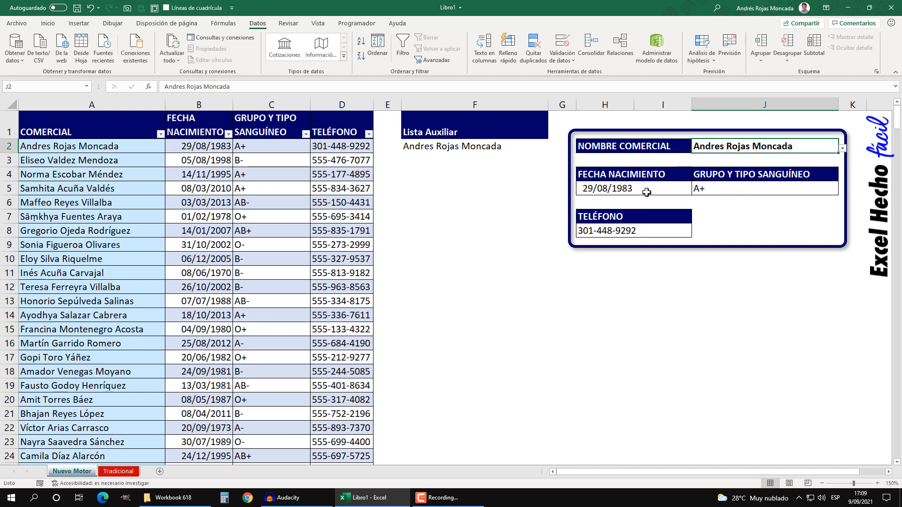
- Hide column F, which holds the auxiliary list
right_click(526, 109)
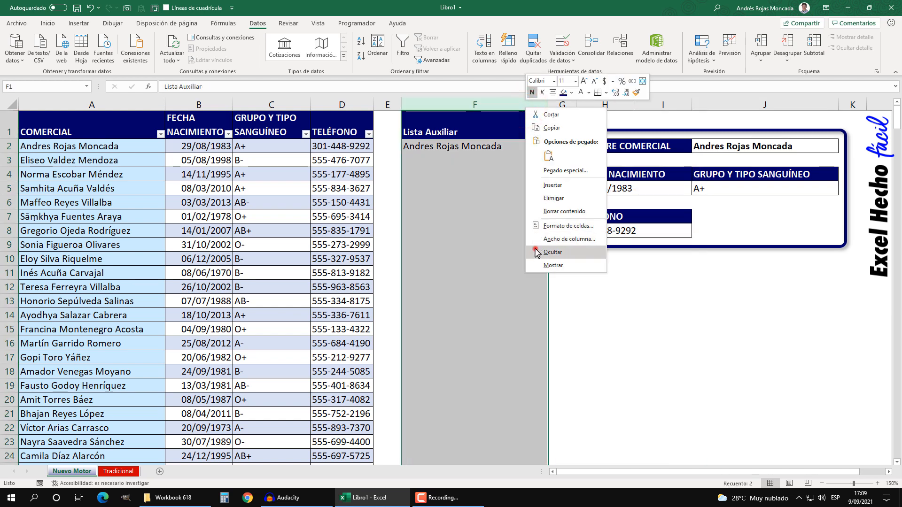
left_click(541, 252)
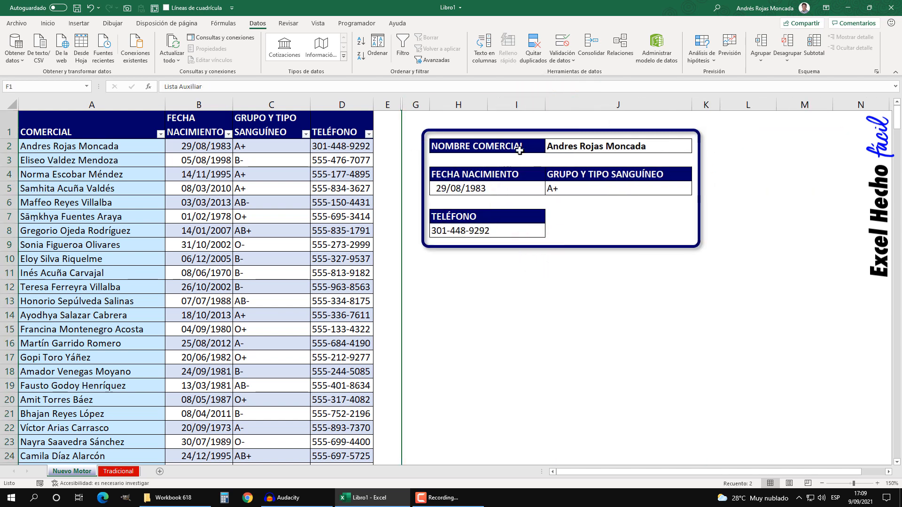
- Look up the person in A50 by entering only the first surname in J2 and choosing the matching full name
left_click(561, 146)
type("Toro")
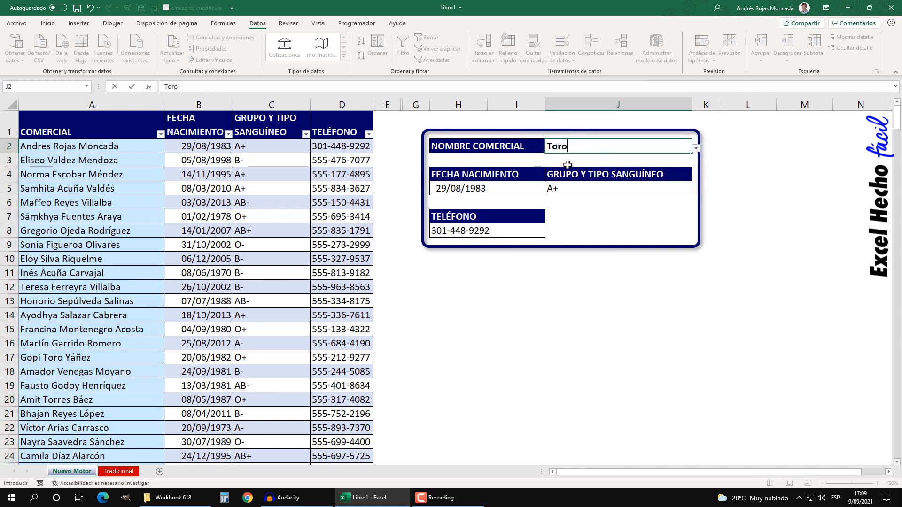
type("r")
left_click(697, 148)
left_click(544, 164)
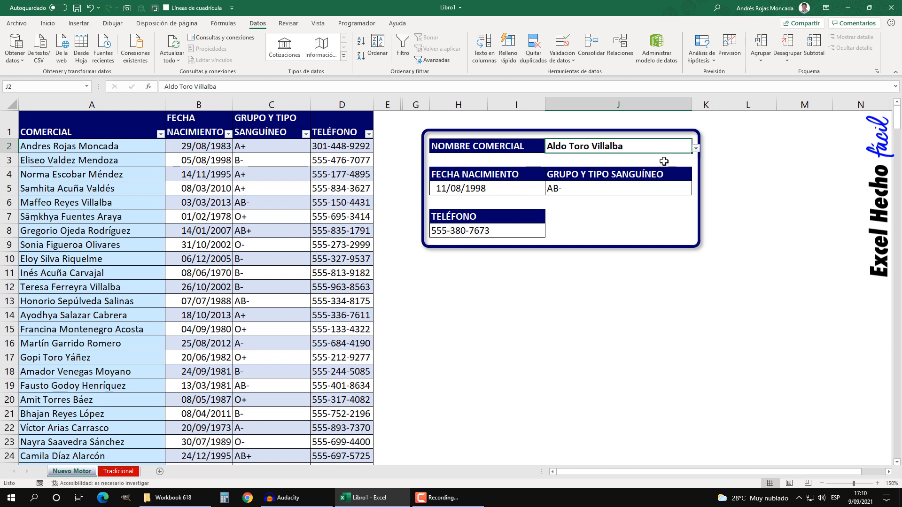
- Look up the person in A2 by entering the first surname in J2 and choosing the first name offered
type("Rojas")
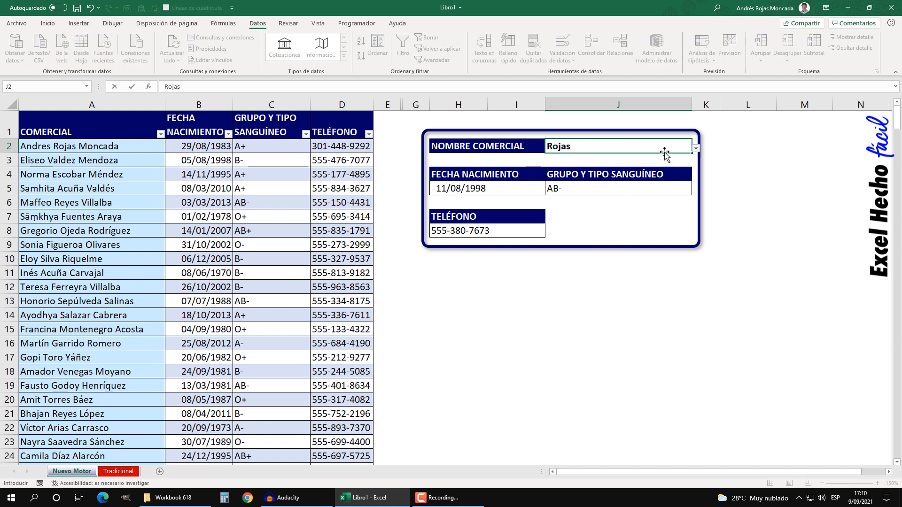
left_click(696, 148)
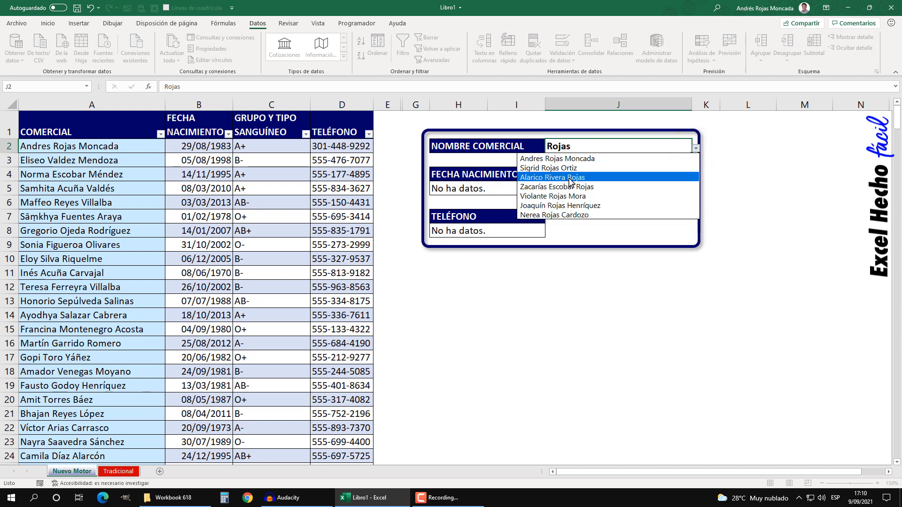
left_click(570, 158)
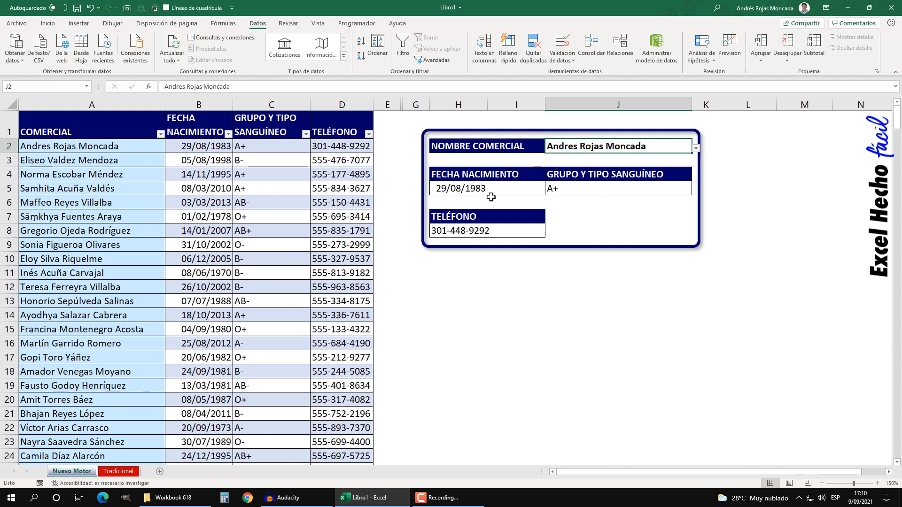
left_click(628, 277)
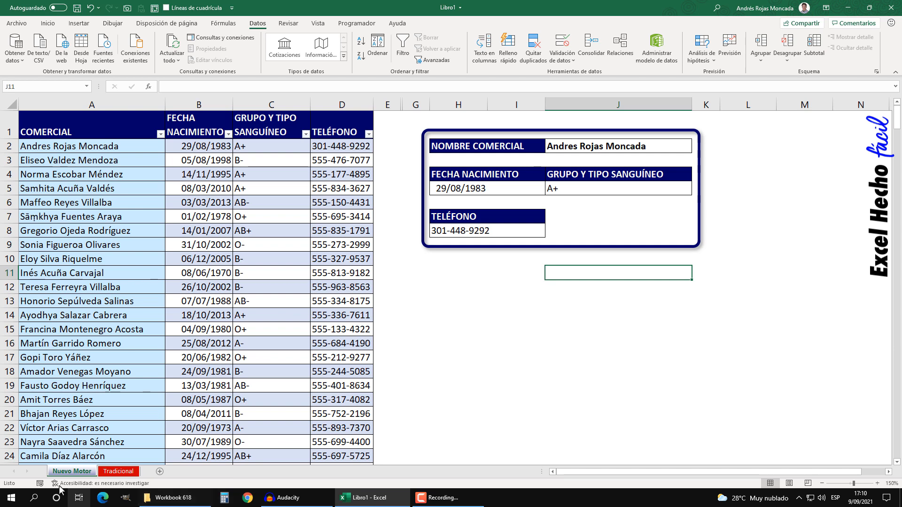
- Enter the heading "Lista Auxiliar" in cell F1 of the Tradicional sheet
left_click(118, 471)
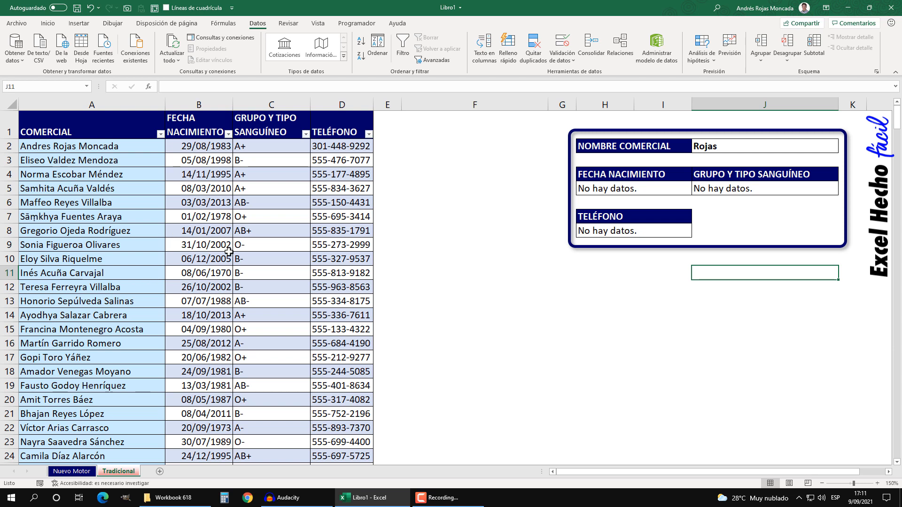
left_click(451, 125)
type("List")
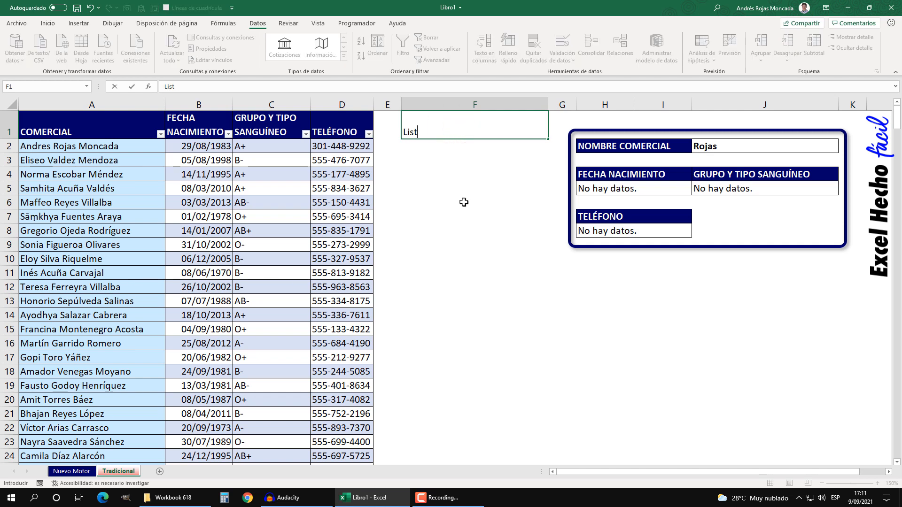
type("a Auxiliar")
key("Return")
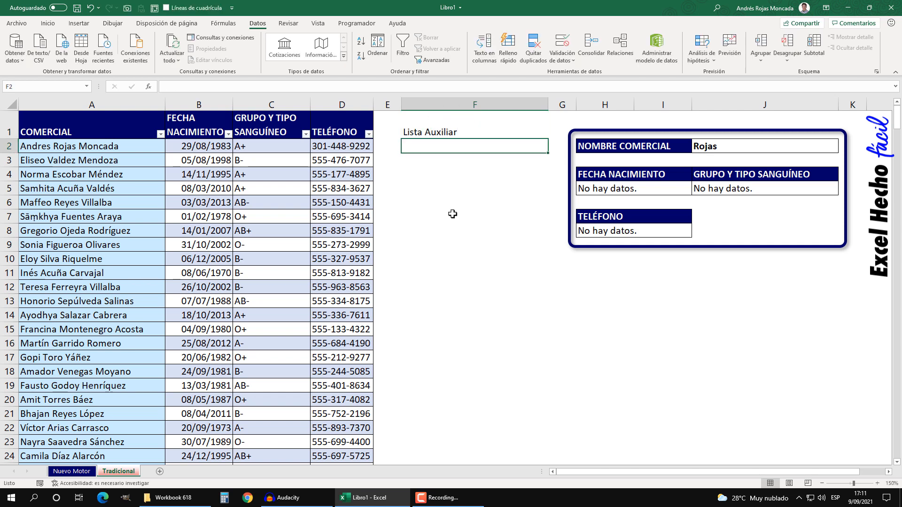
- Format the F1 heading with a dark blue fill and bold white text
left_click(456, 135)
left_click(48, 23)
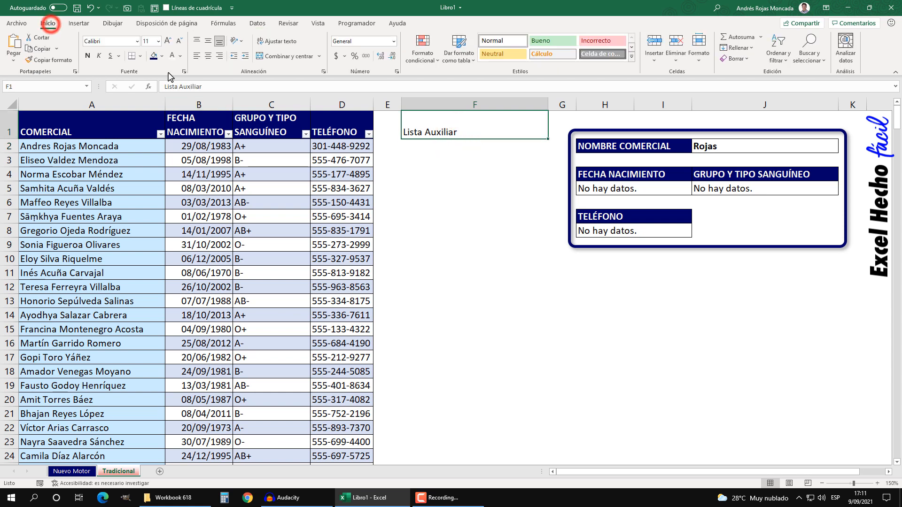
left_click(155, 56)
left_click(173, 56)
left_click(87, 56)
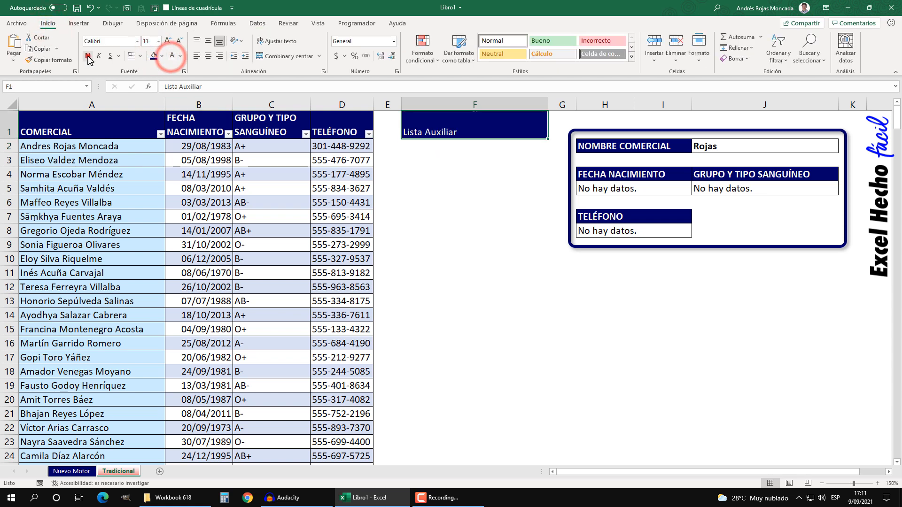
- Apply all borders to the auxiliary list cells from F1 through F50
left_click_drag(446, 143, 455, 447)
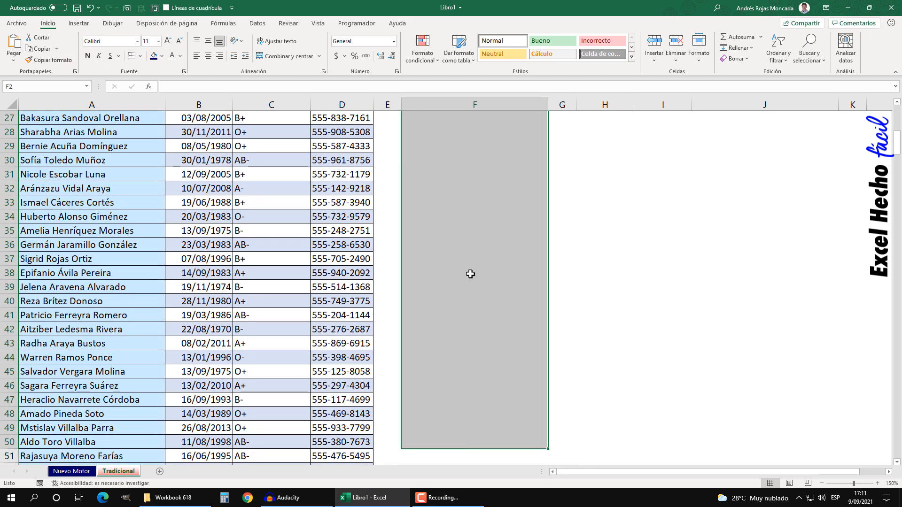
scroll(470, 274, "up", 9)
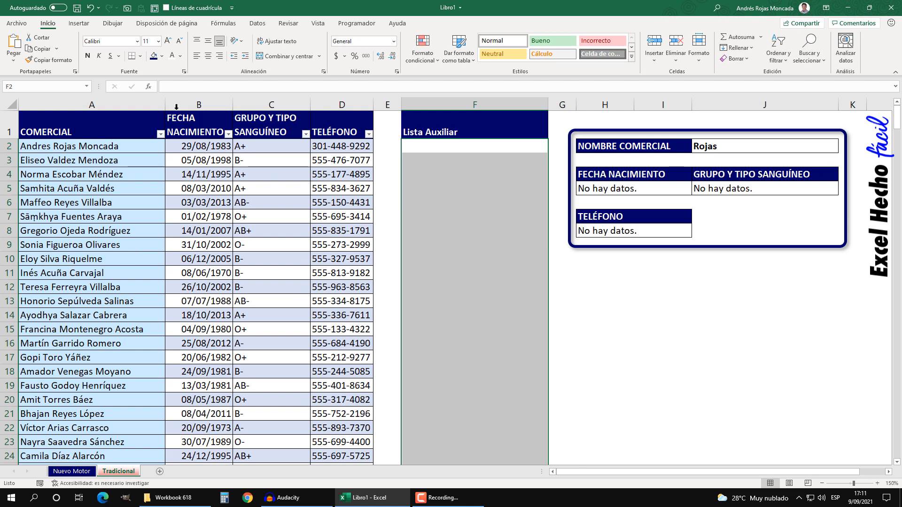
left_click(140, 56)
left_click(142, 150)
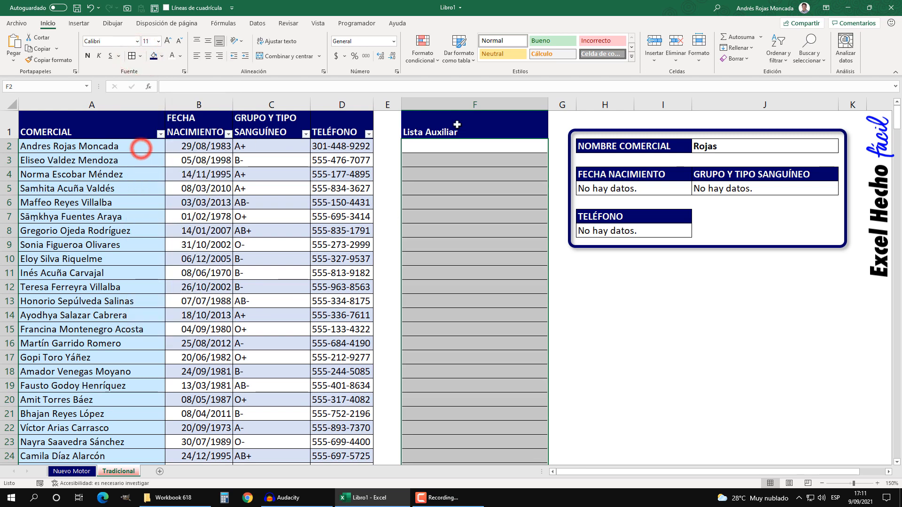
left_click_drag(457, 120, 458, 261)
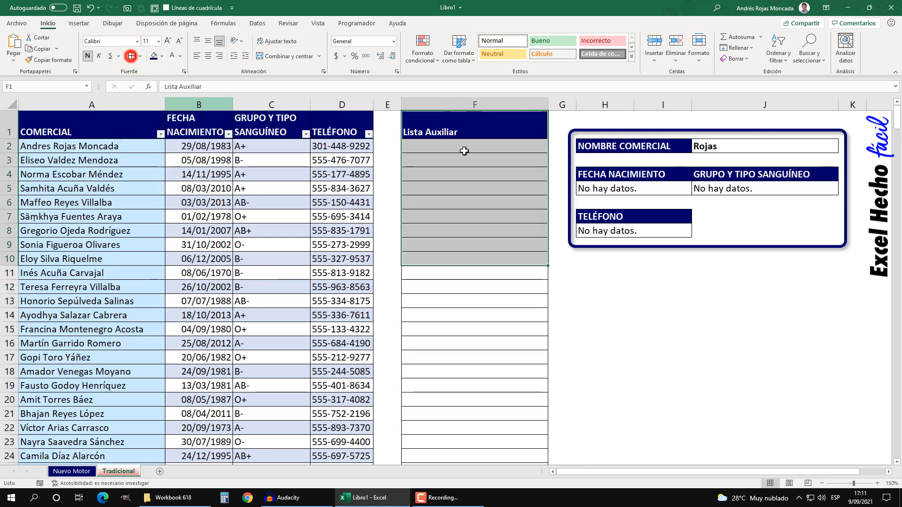
left_click(461, 126)
scroll(490, 324, "down", 13)
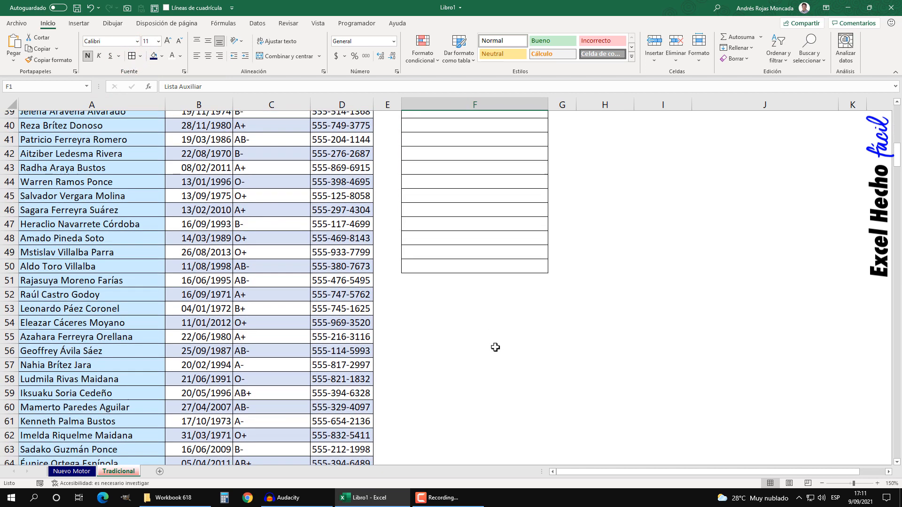
scroll(495, 348, "up", 13)
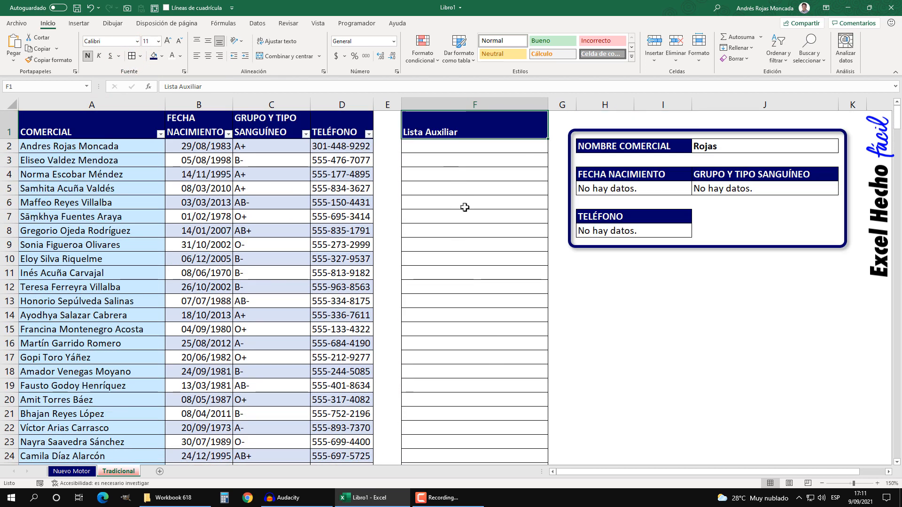
- Begin the F2 formula as =HALLAR($J$2,BDDos[COMERCIAL]), evaluate it temporarily in place, and restore the formula
left_click(474, 145)
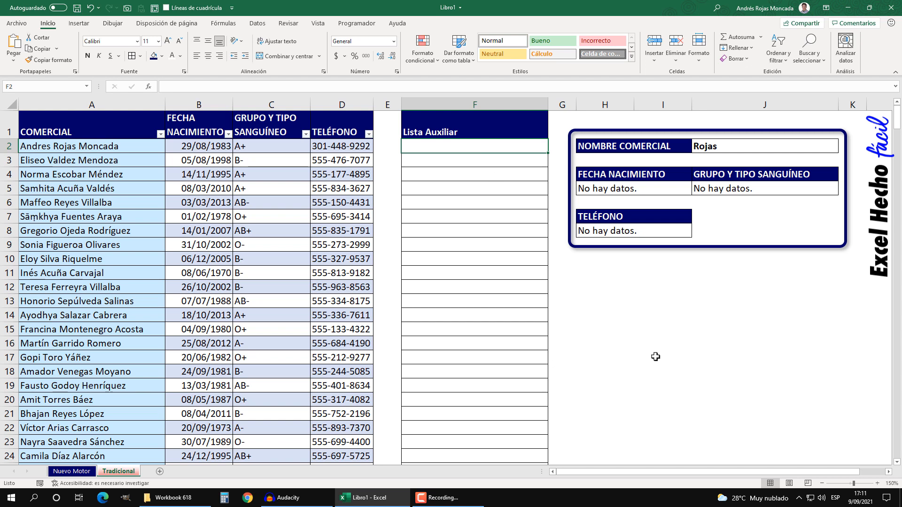
type("=")
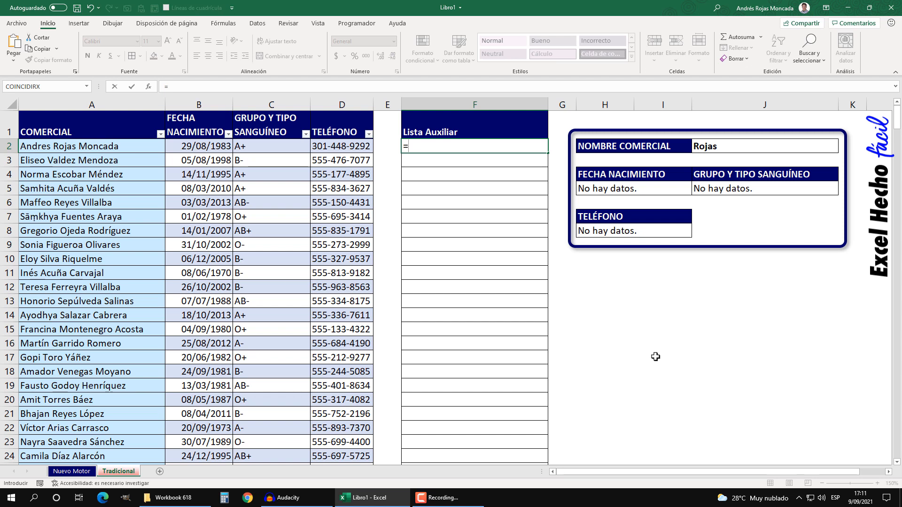
type("HALLAR(")
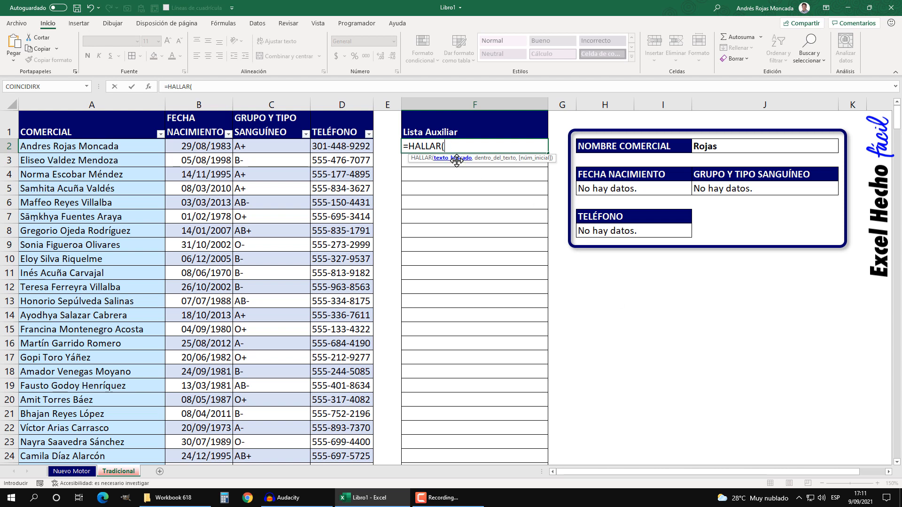
left_click(710, 146)
key("F4")
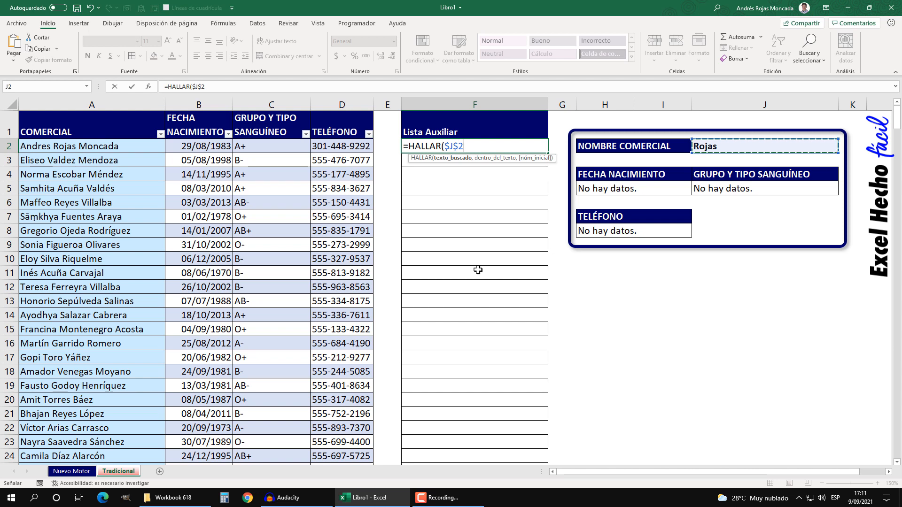
type(",")
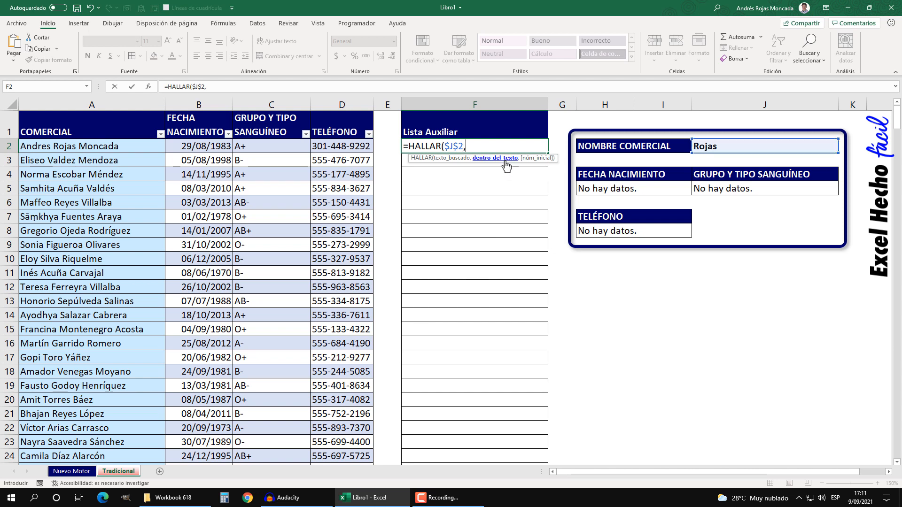
left_click(57, 144)
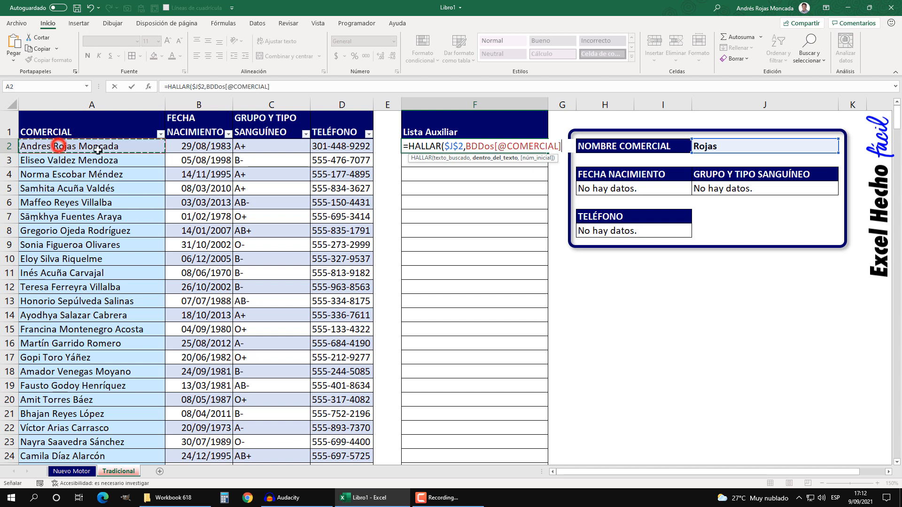
left_click(99, 115)
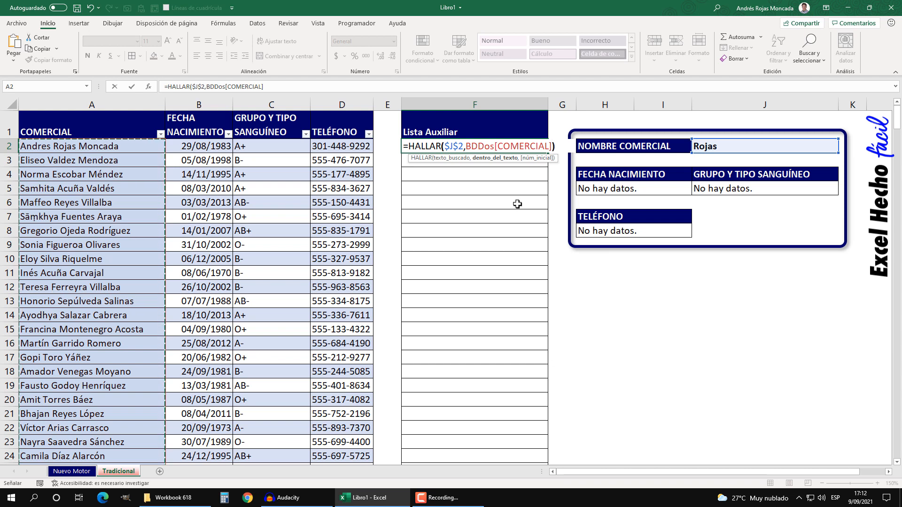
type(")")
key("F9")
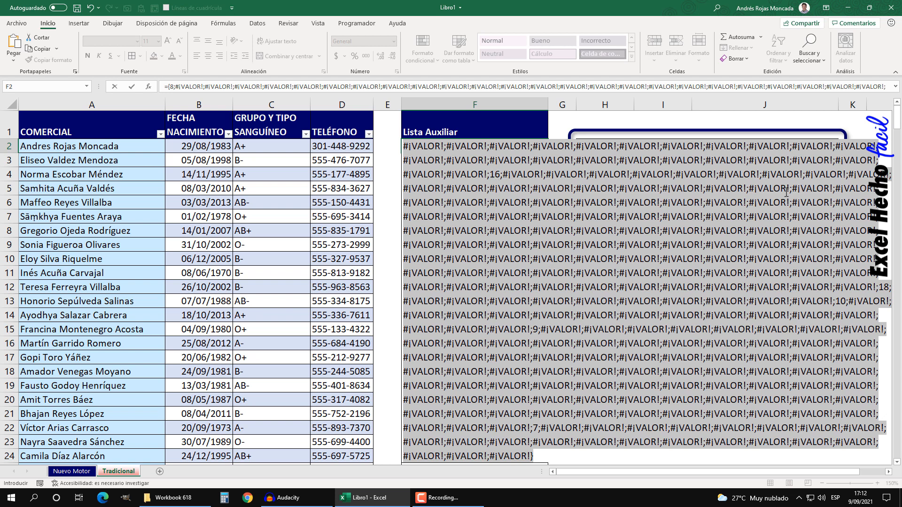
key("ctrl+z")
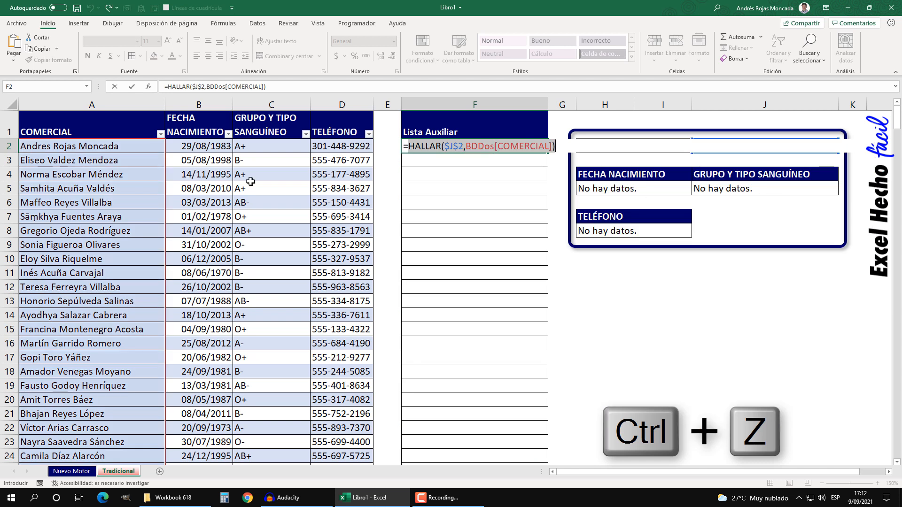
- Wrap the HALLAR expression in F2 in ESNUMERO, evaluate it temporarily in place, and restore the formula
left_click(409, 149)
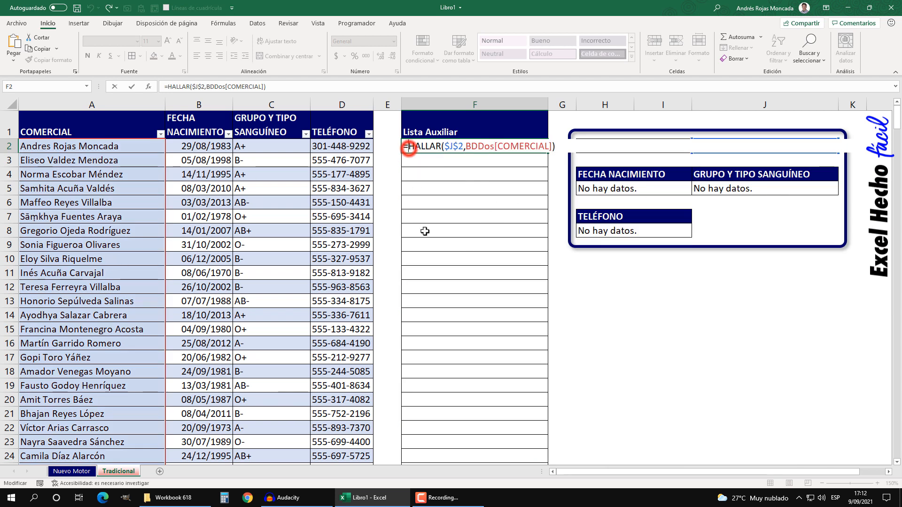
type("ESNUMERO(")
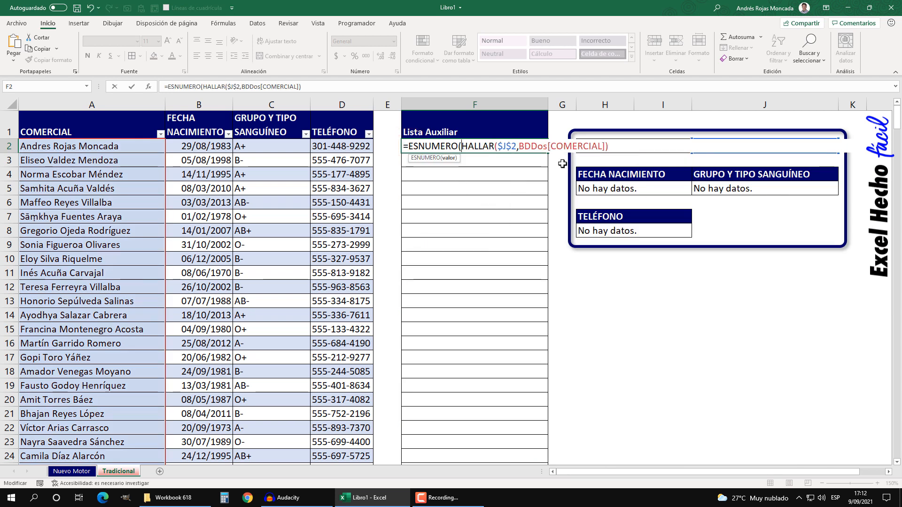
left_click(616, 145)
key("F9")
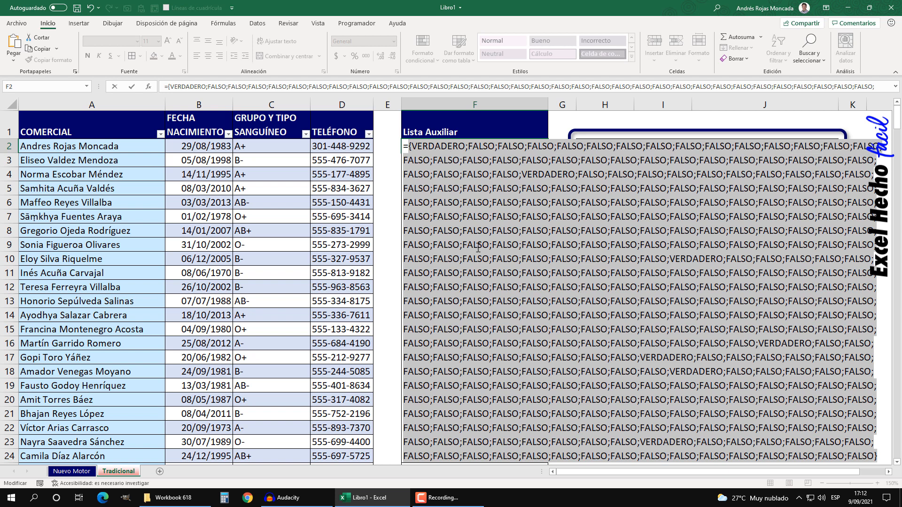
key("ctrl+z")
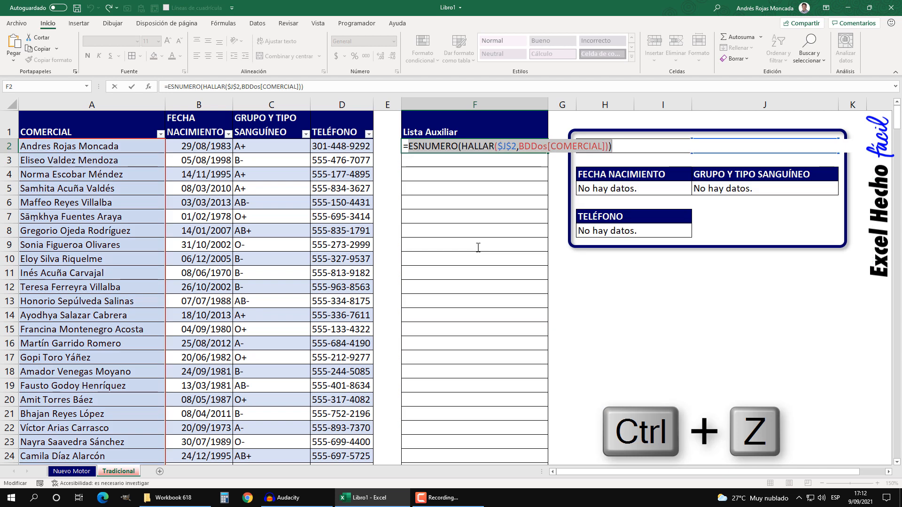
- Wrap the ESNUMERO expression in F2 in SI, making it the logical test
key("Home")
key("Right")
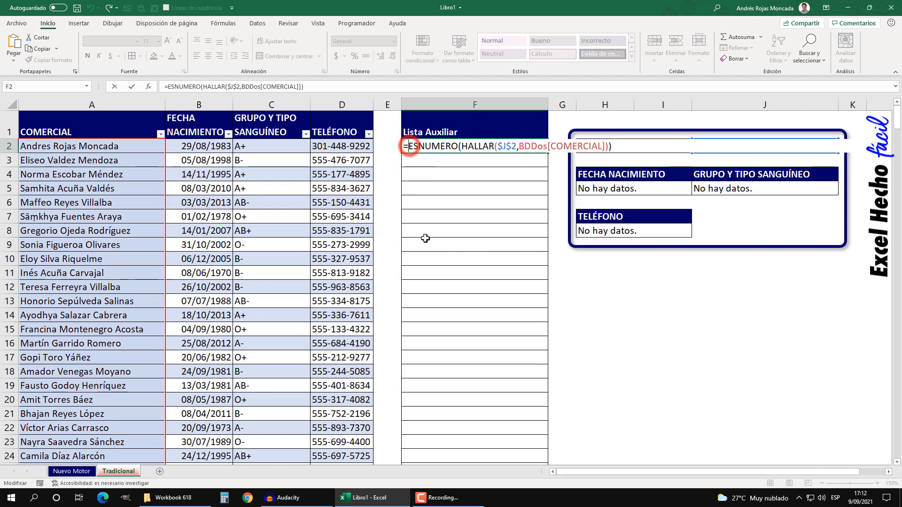
type("SI(")
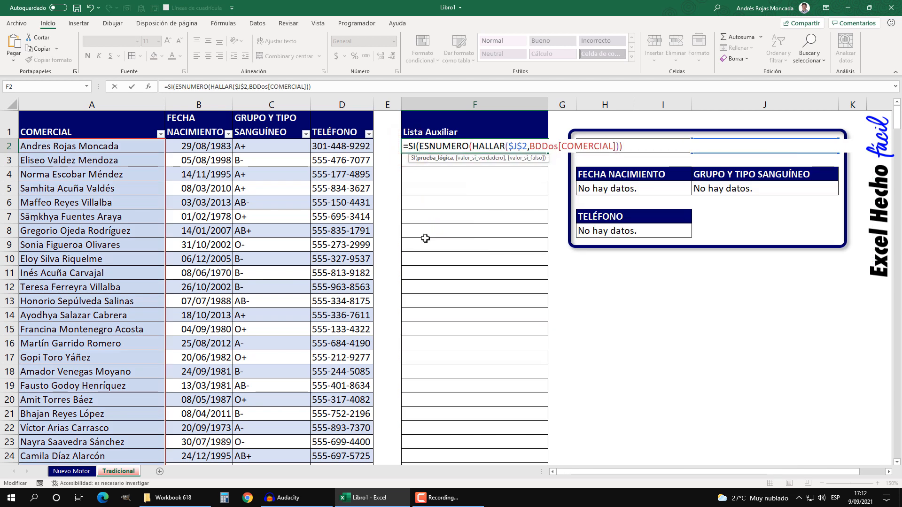
left_click(446, 158)
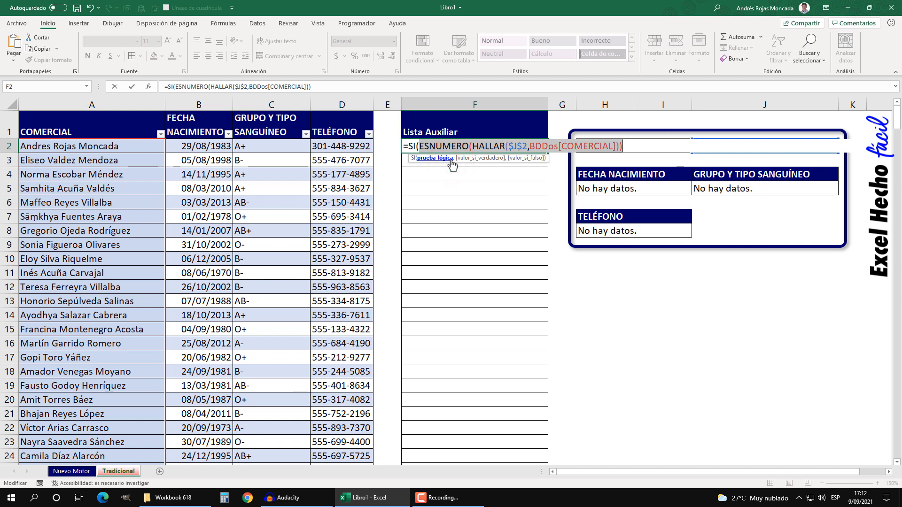
left_click(624, 146)
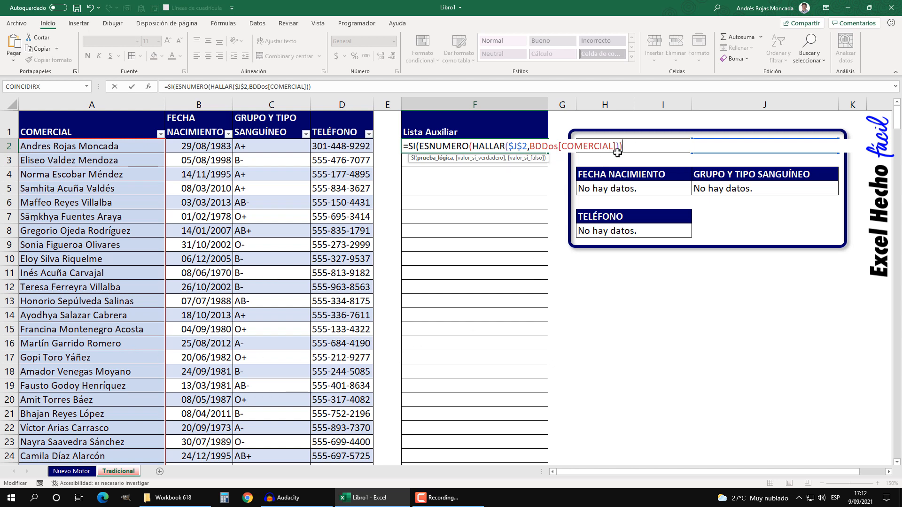
- Add FILA(BDDos[COMERCIAL]) as the value-if-true argument of SI in F2
type(",")
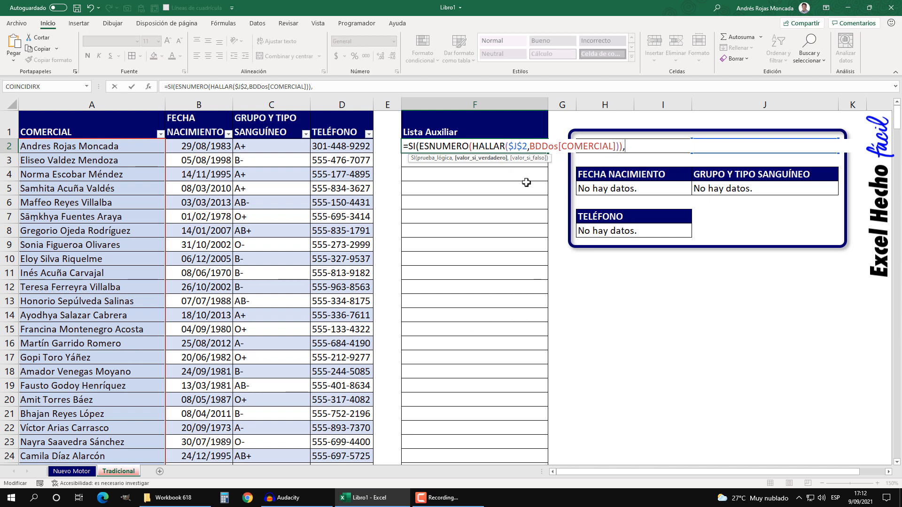
type("FILA(")
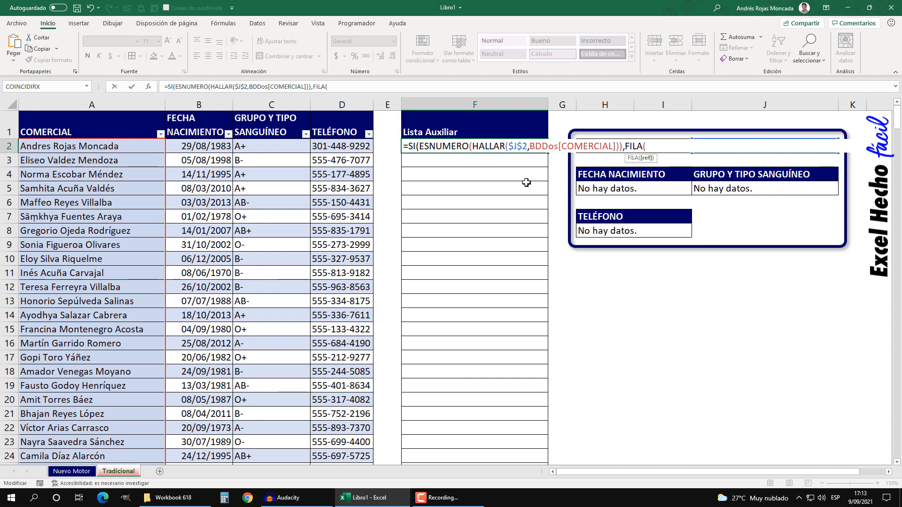
left_click(140, 114)
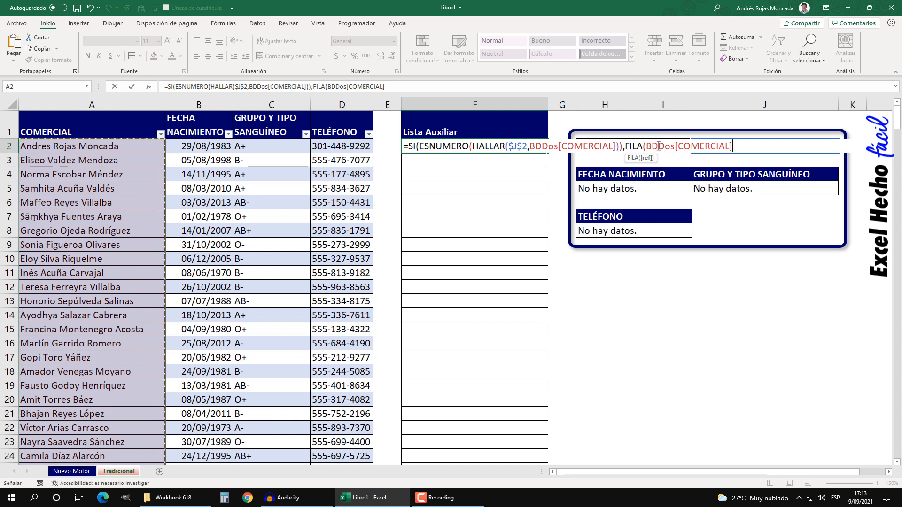
type(")")
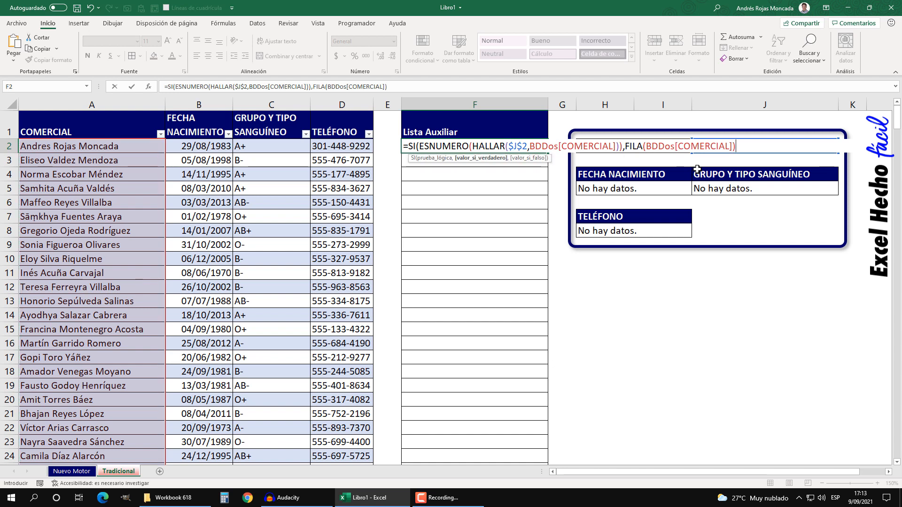
- Evaluate the FILA(BDDos[COMERCIAL]) expression temporarily in place and restore the formula
left_click_drag(737, 146, 625, 146)
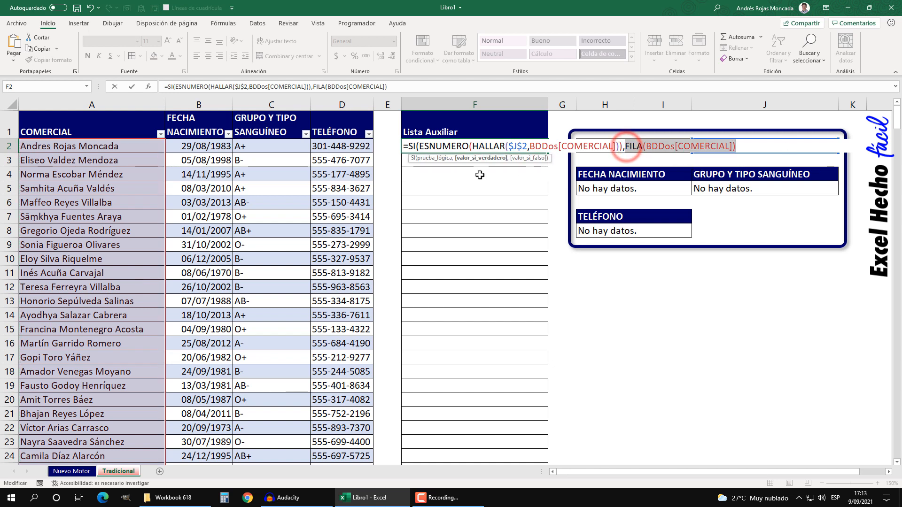
key("F9")
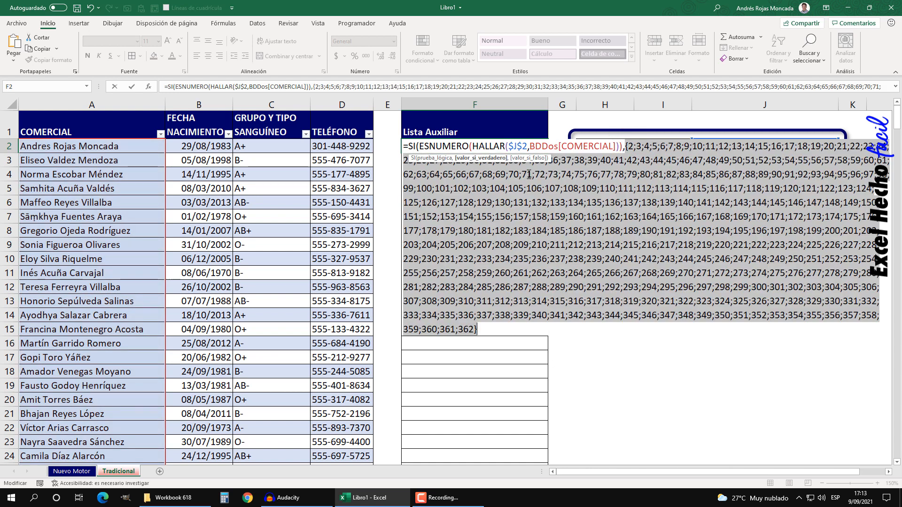
left_click_drag(548, 160, 550, 372)
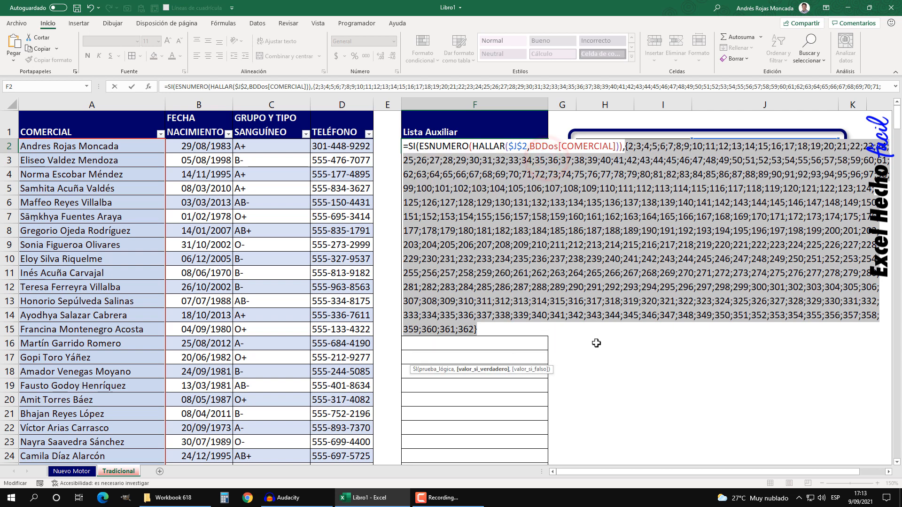
type(",")
key("ctrl+z")
- Subtract FILA(BDDos[#Encabezados]) from the FILA(BDDos[COMERCIAL]) expression in F2
left_click(746, 147)
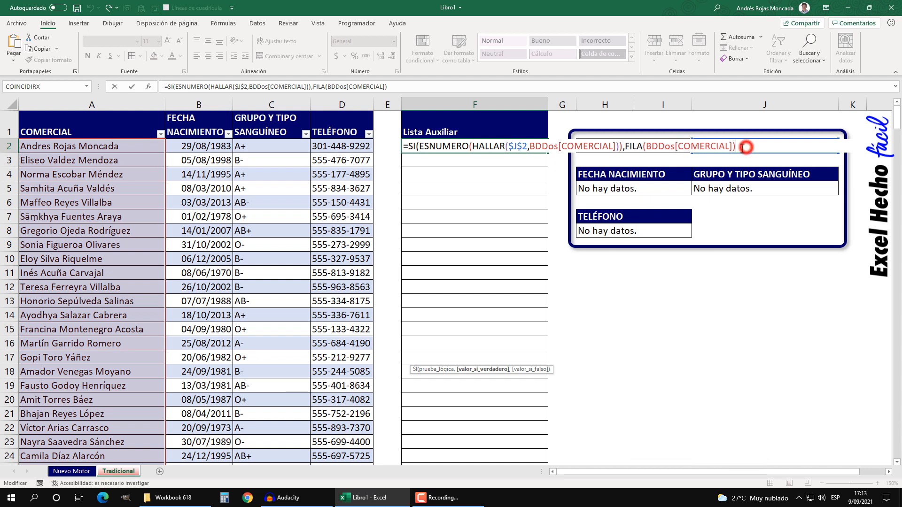
type("-FILA(")
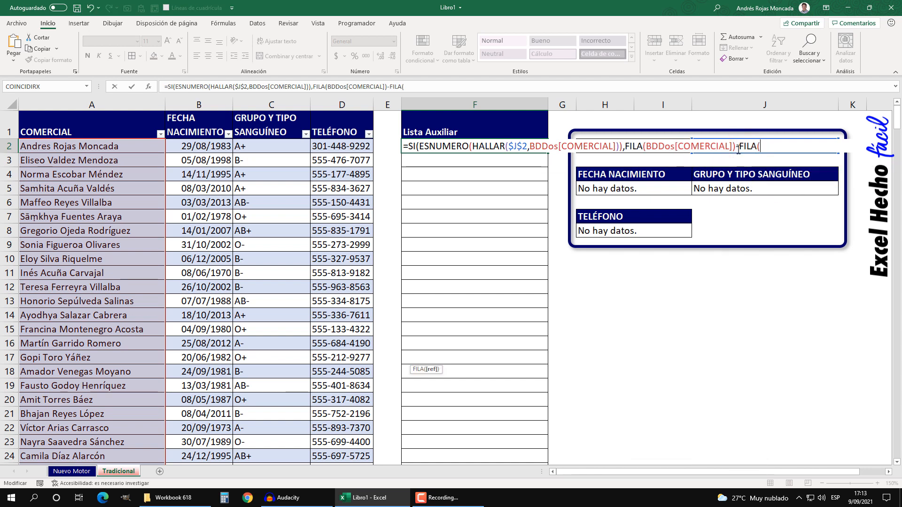
type("bd")
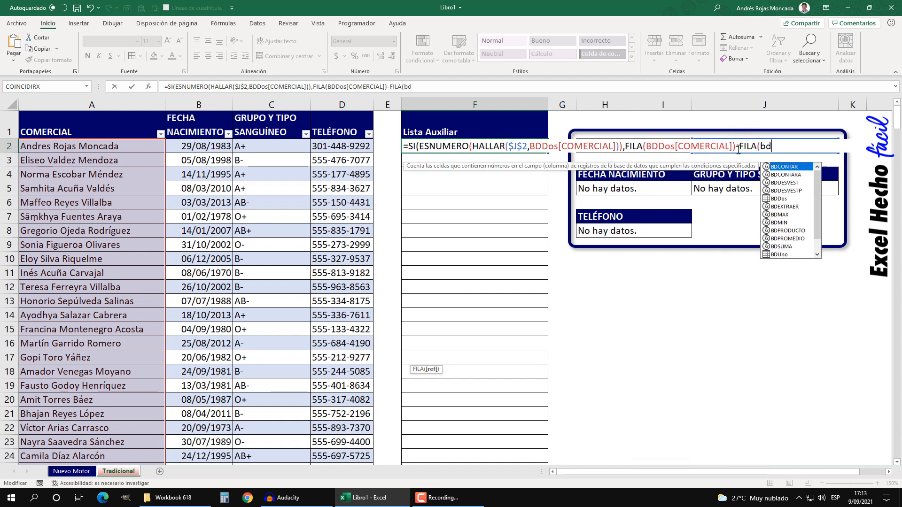
key("Down")
key("Down")
key("Down")
key("Down")
key("Tab")
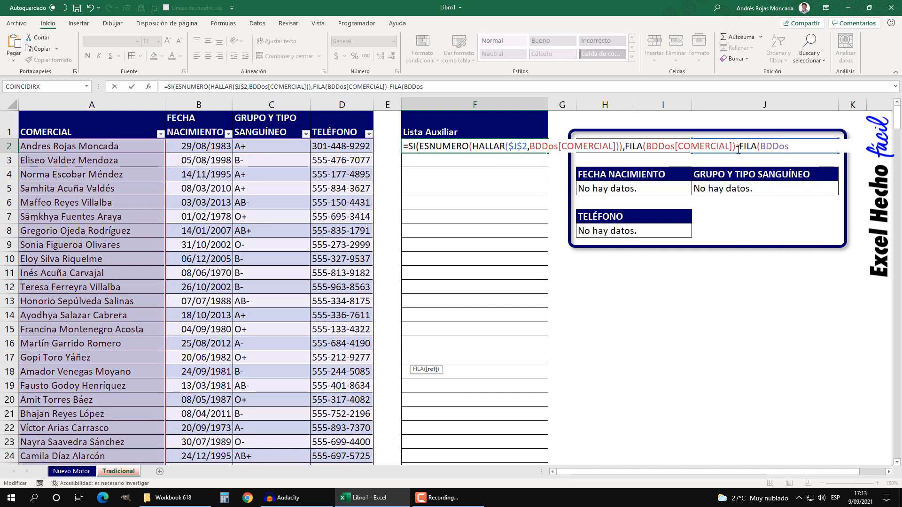
type("[")
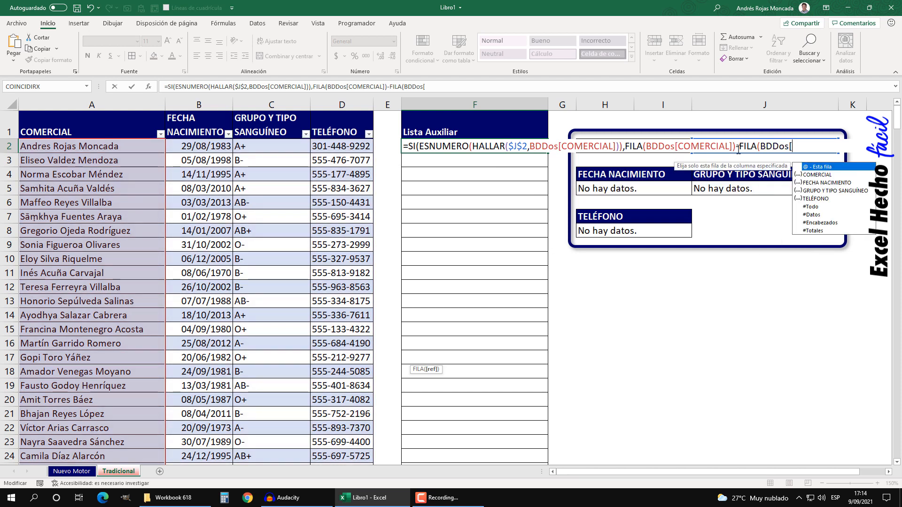
double_click(829, 222)
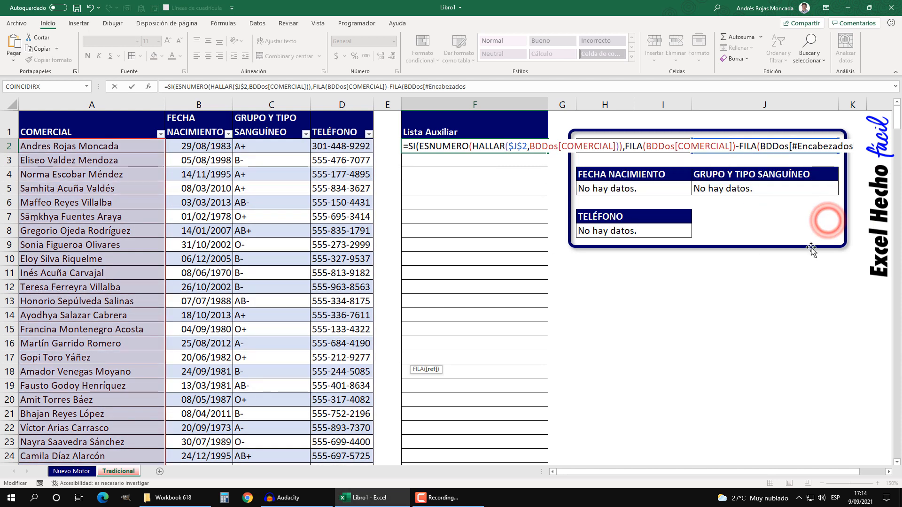
type("])")
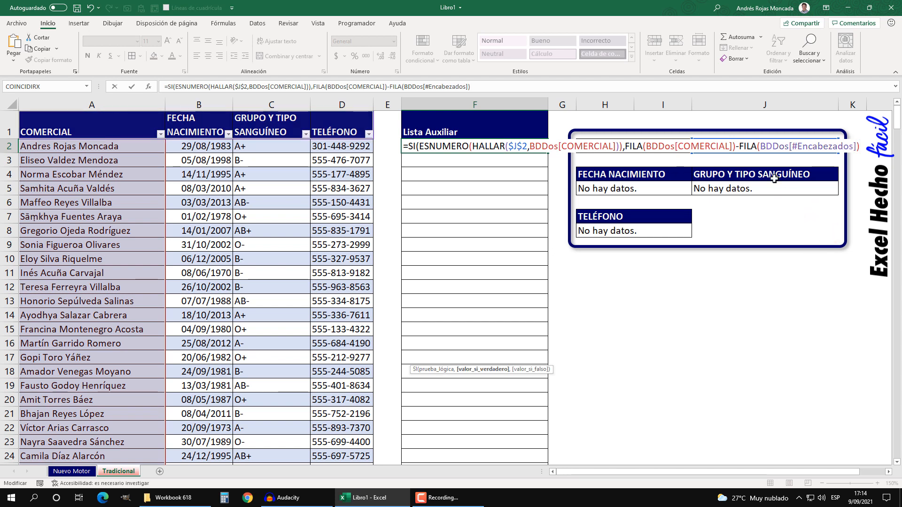
- Evaluate the FILA subtraction in F2 temporarily in place and restore the formula
left_click(624, 142, "shift")
key("F9")
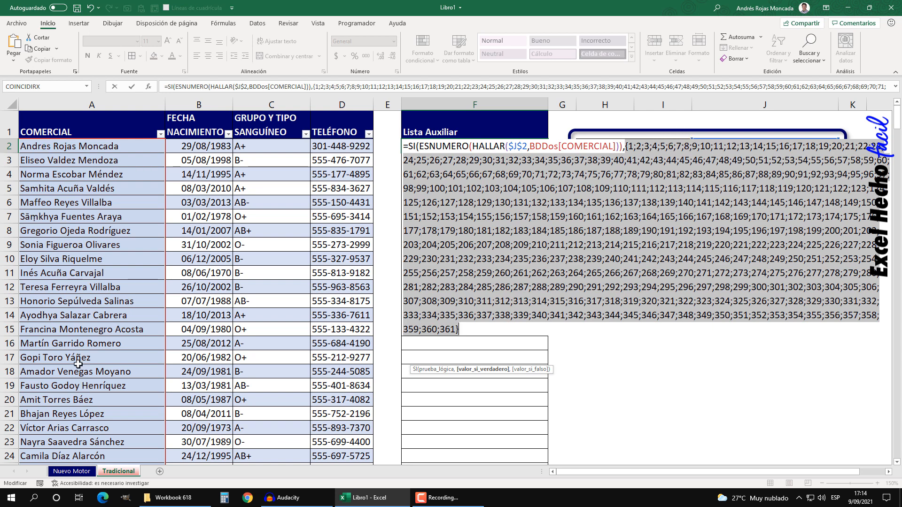
key("ctrl+z")
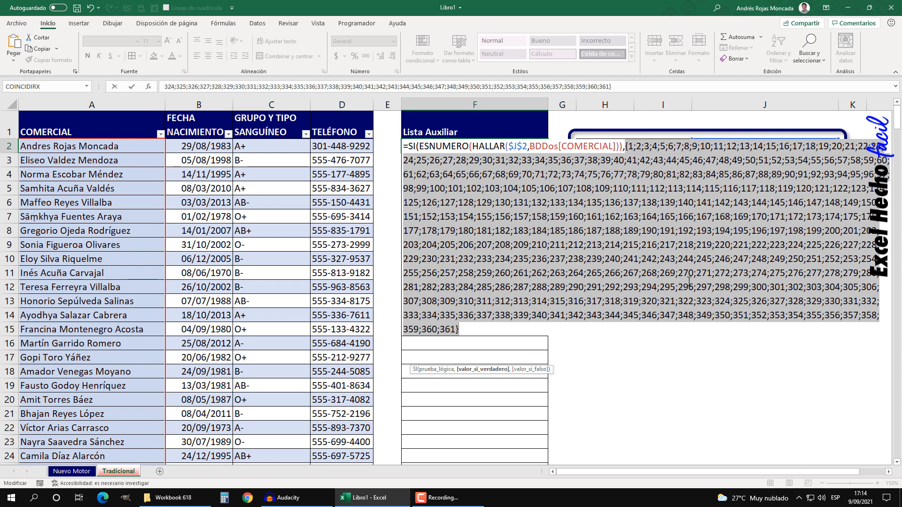
left_click(420, 146)
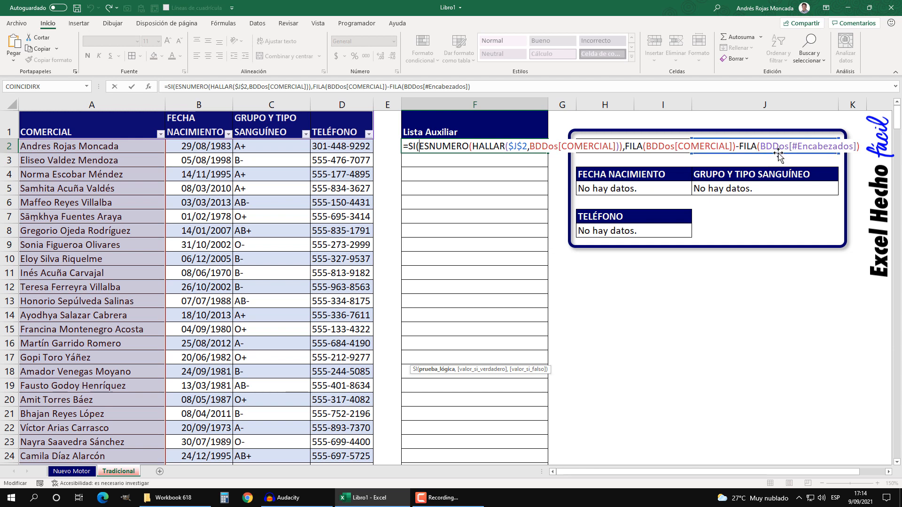
- Close the SI function in F2, evaluate the whole formula temporarily in place, and restore it
left_click(863, 146)
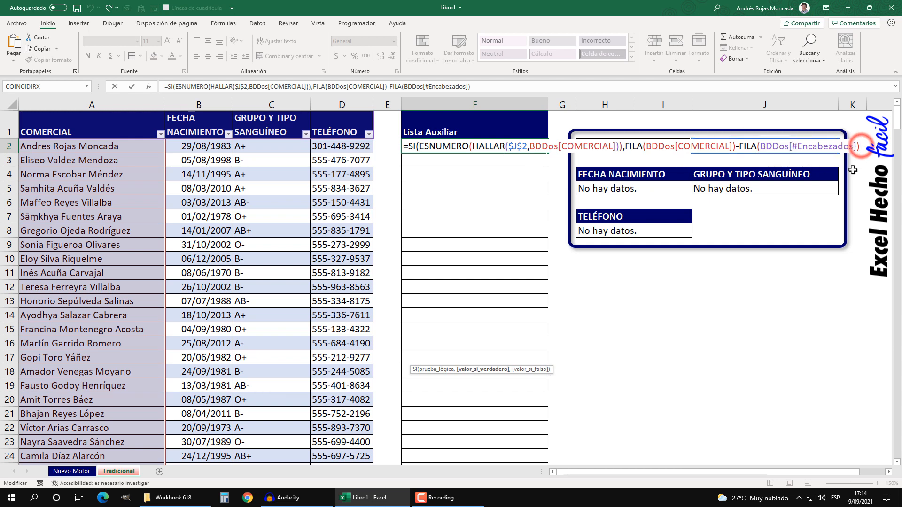
type(")")
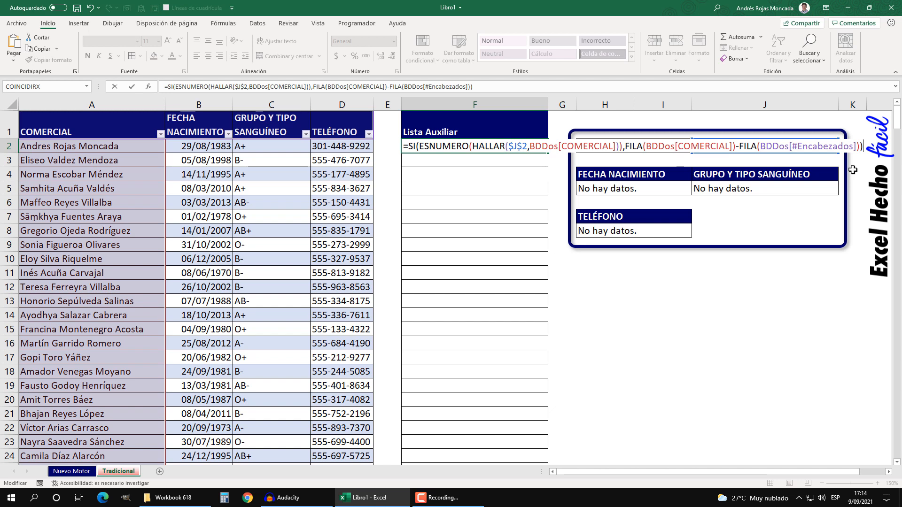
left_click(625, 146)
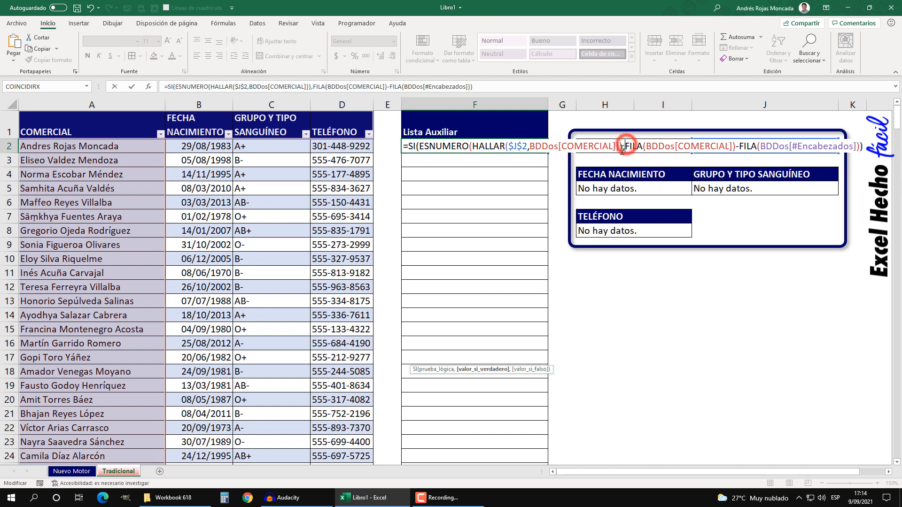
left_click(496, 369)
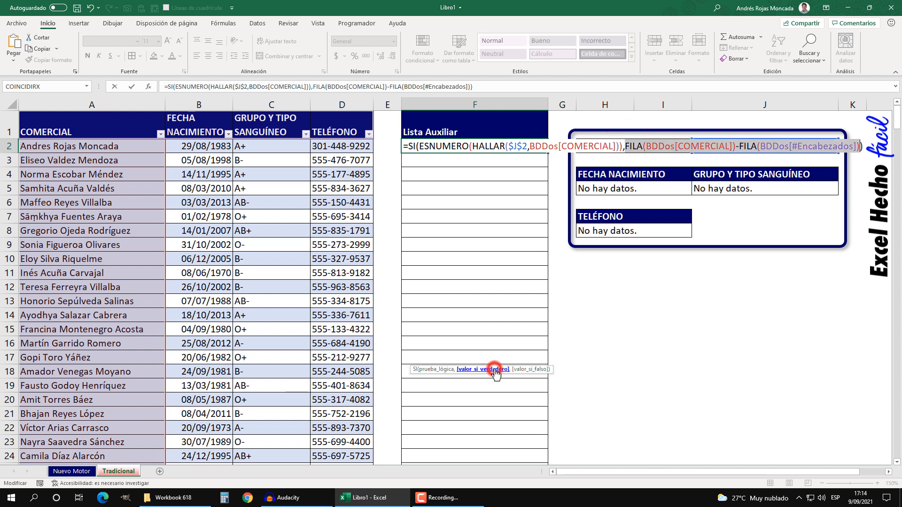
left_click(437, 369)
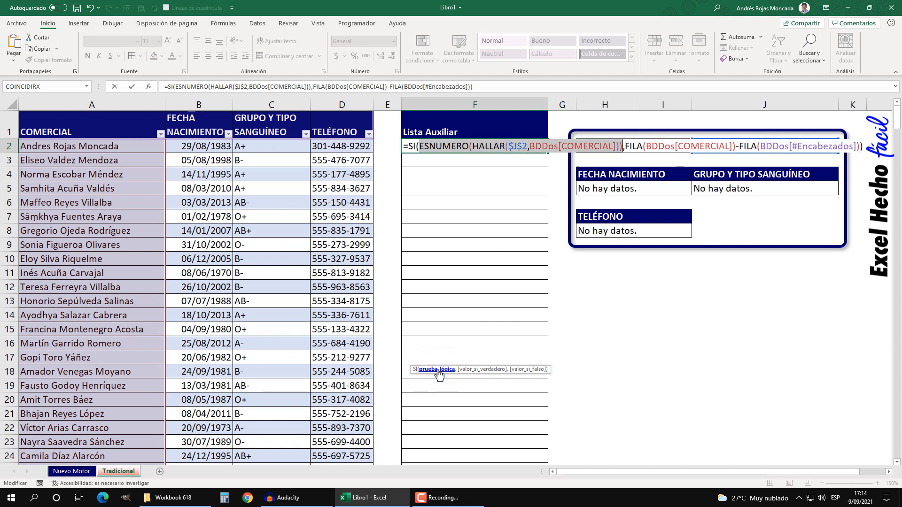
left_click(466, 369)
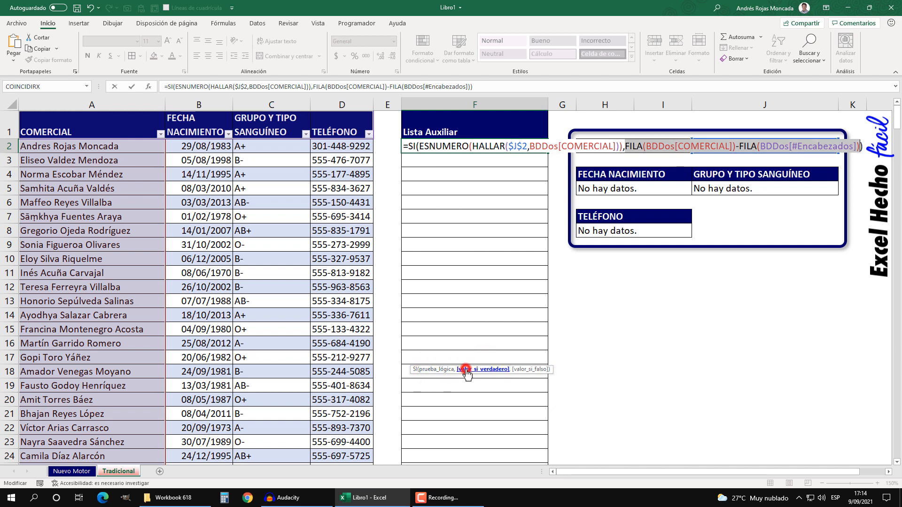
left_click(866, 148)
key("F9")
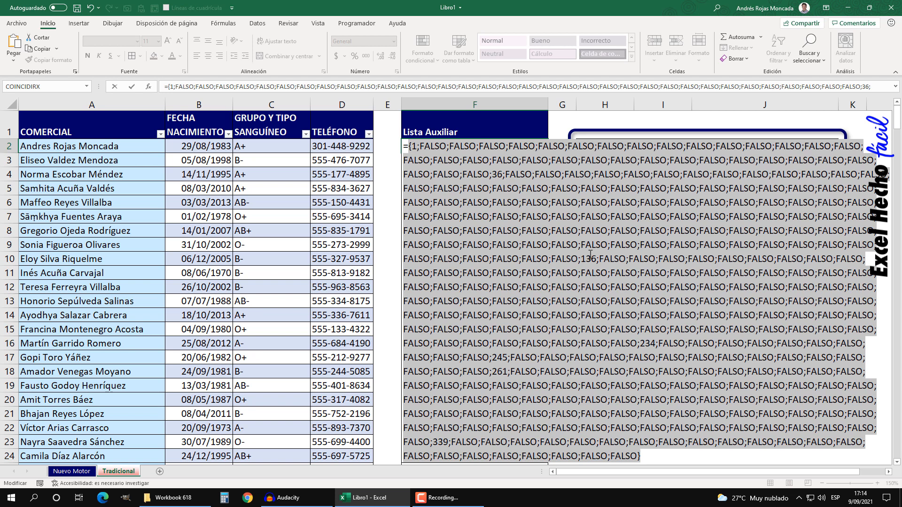
key("ctrl+z")
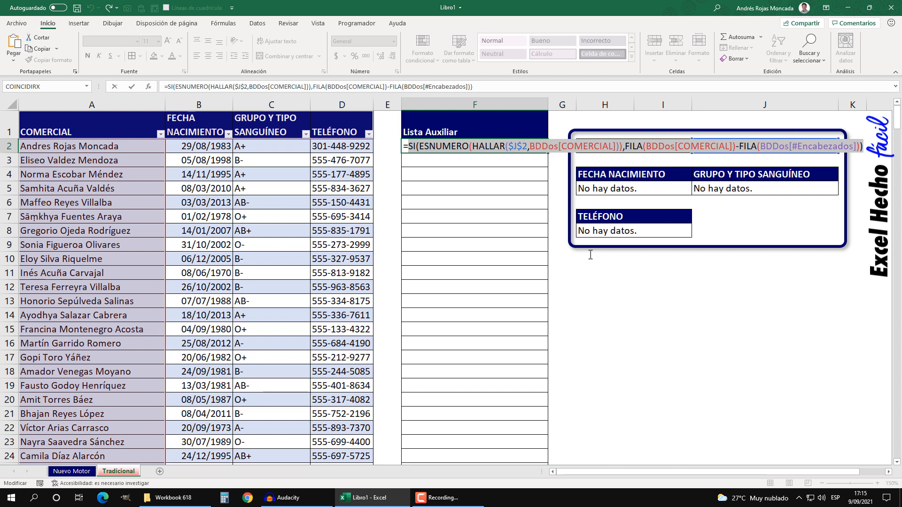
- Wrap the SI expression in F2 in the K.ESIMO.MENOR function as its matriz argument
left_click(410, 146)
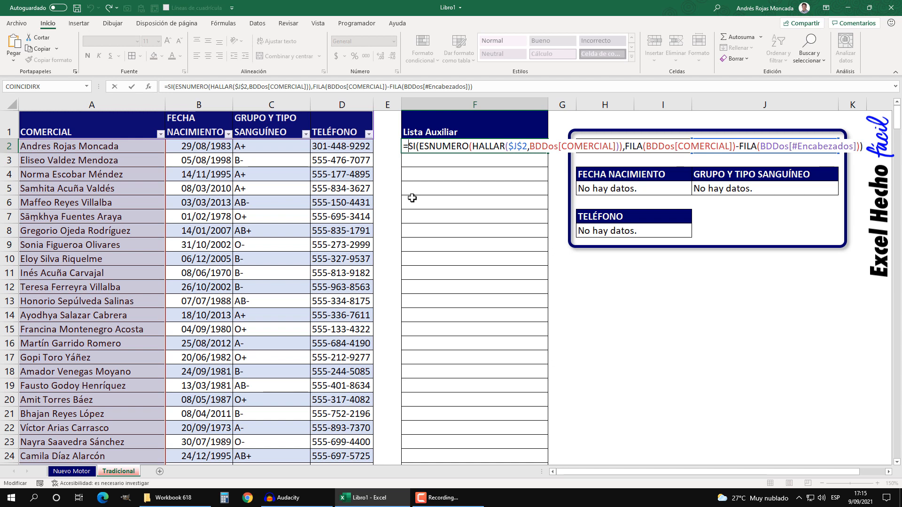
type("k.")
key("Down")
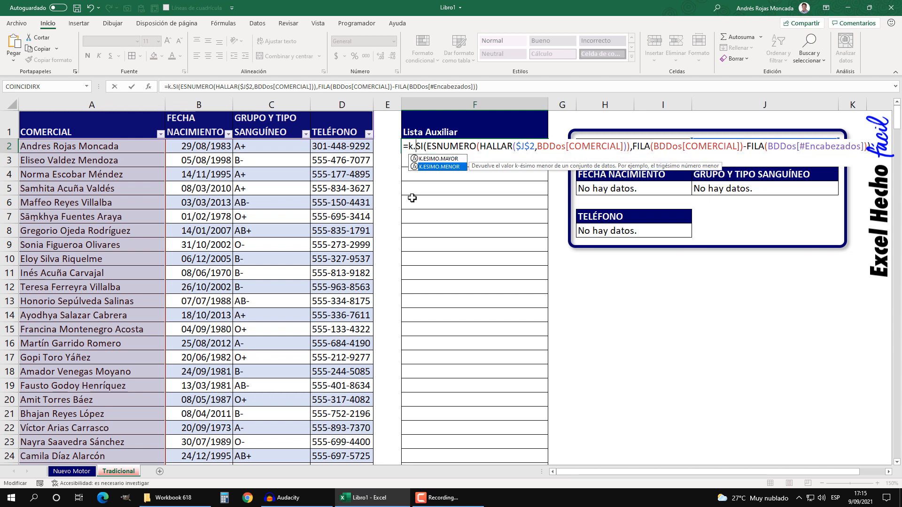
key("Tab")
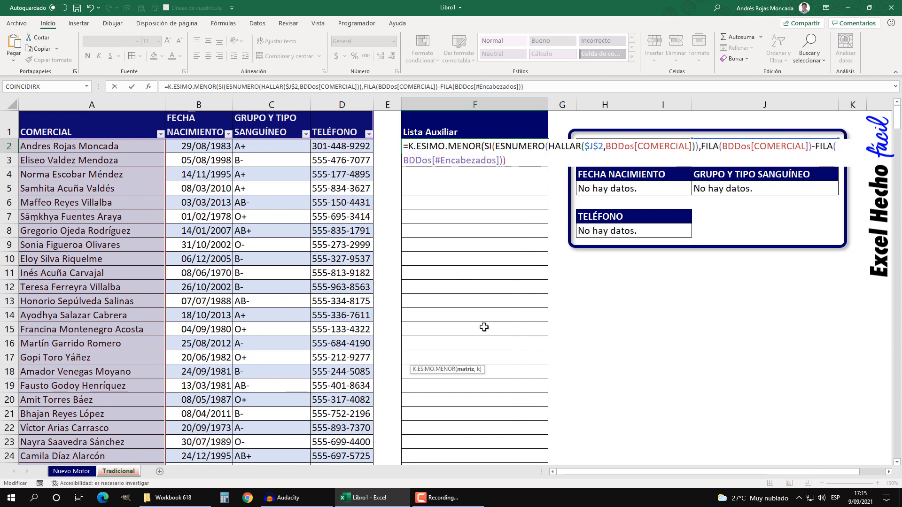
left_click(467, 370)
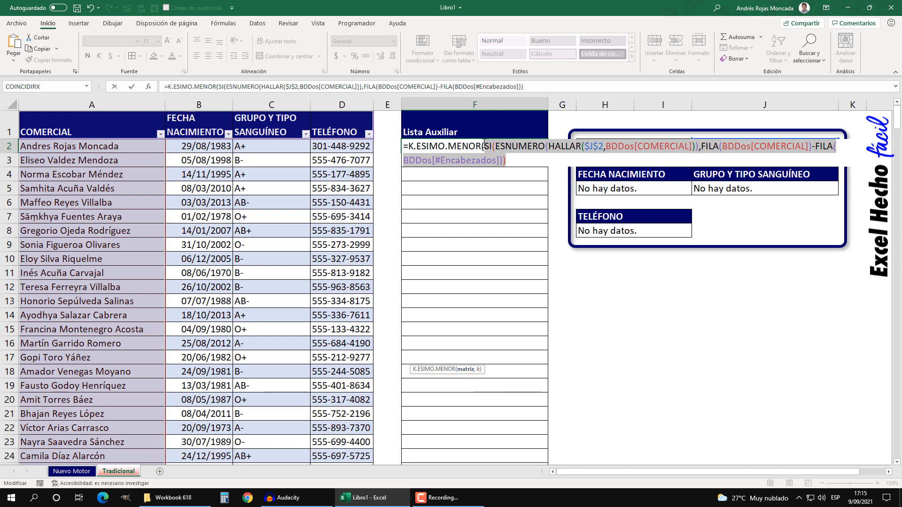
left_click(511, 161)
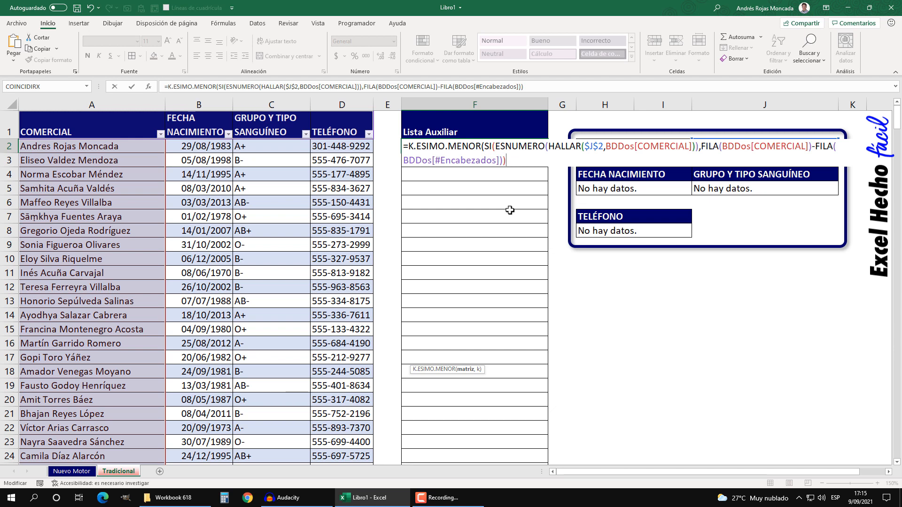
- Add FILAS($F$2:F2) as the k argument of K.ESIMO.MENOR in F2
type(",")
type("fil")
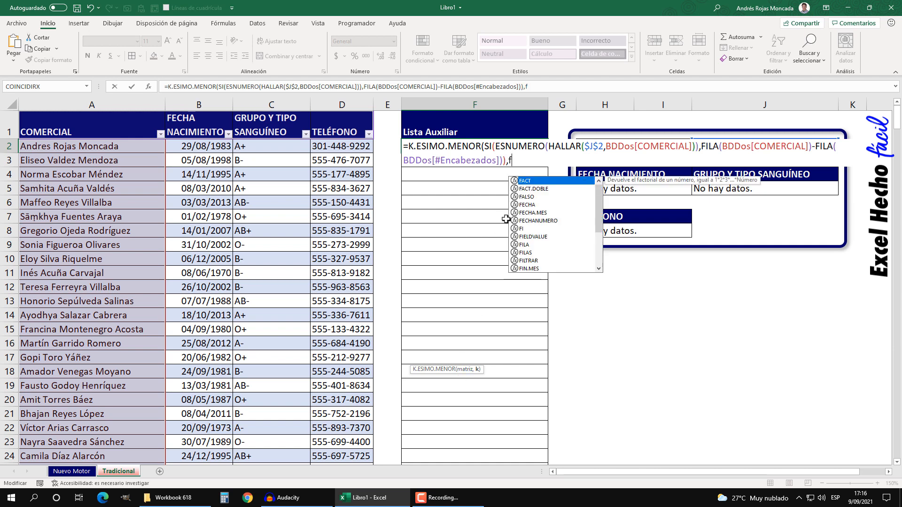
key("Down")
key("Tab")
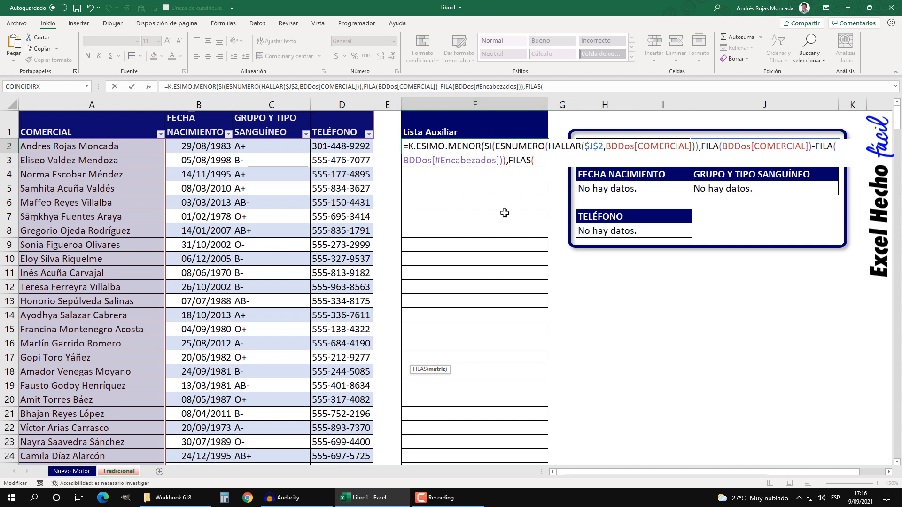
type("F2")
key("F4")
type(":F2")
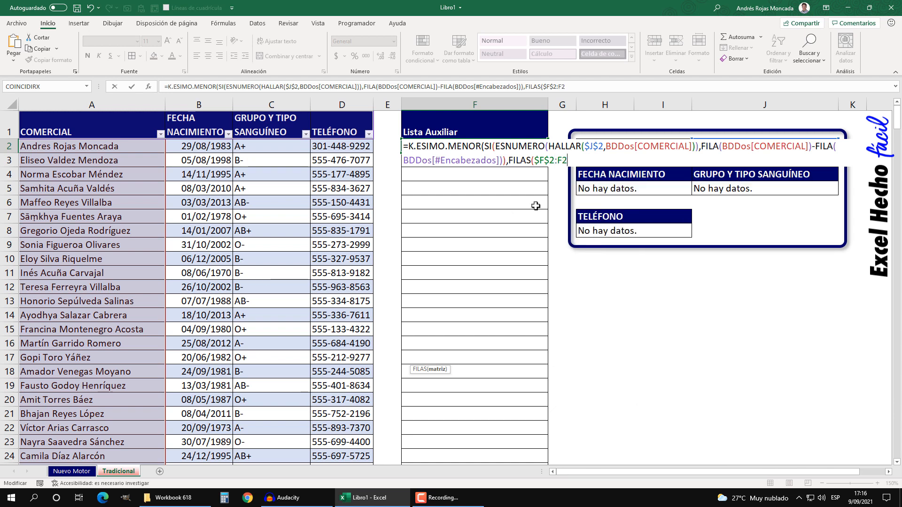
double_click(561, 161)
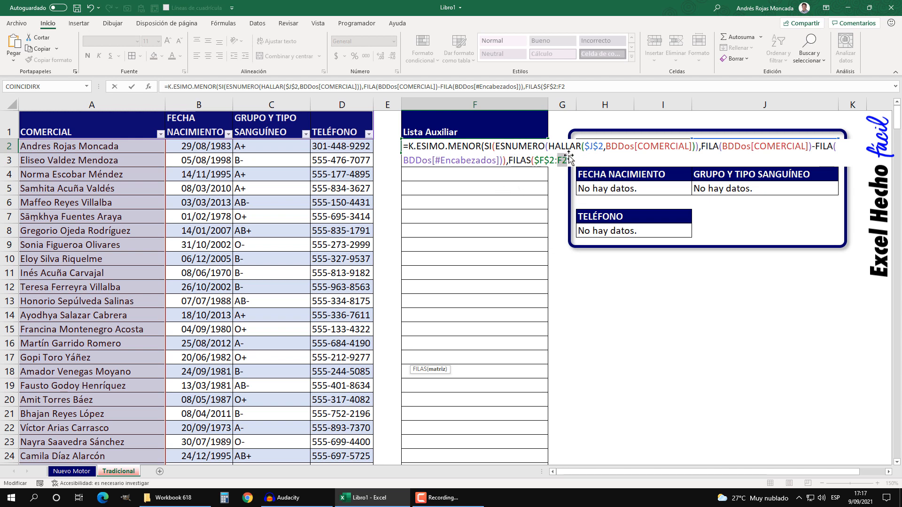
type(")")
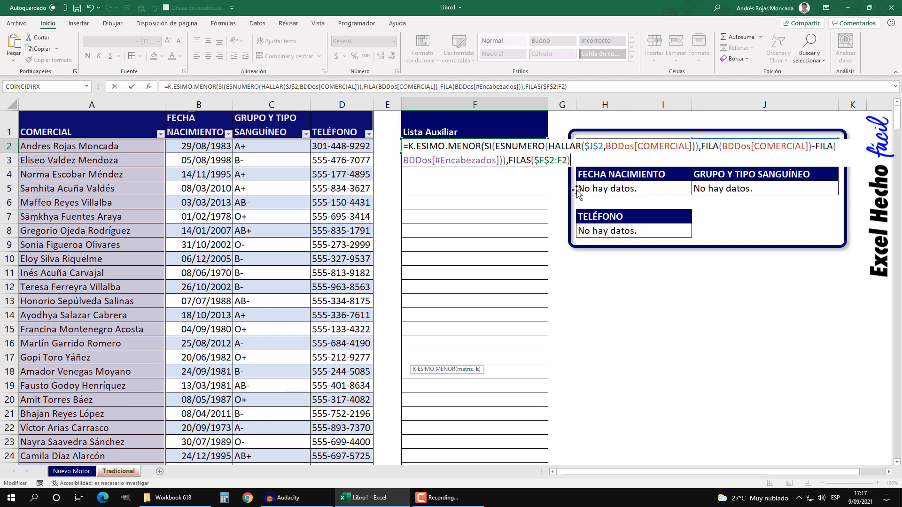
- Close the K.ESIMO.MENOR function in F2, evaluate the whole formula temporarily in place, and restore it
left_click(475, 369)
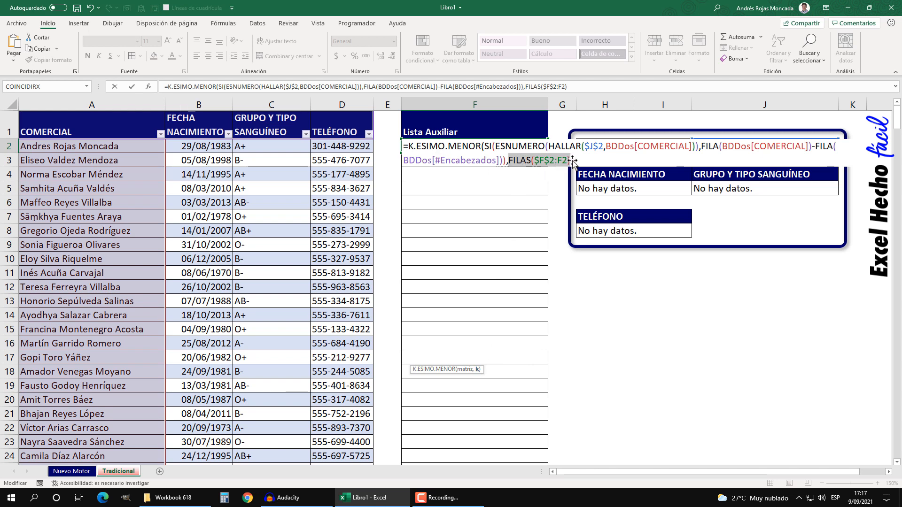
type(")")
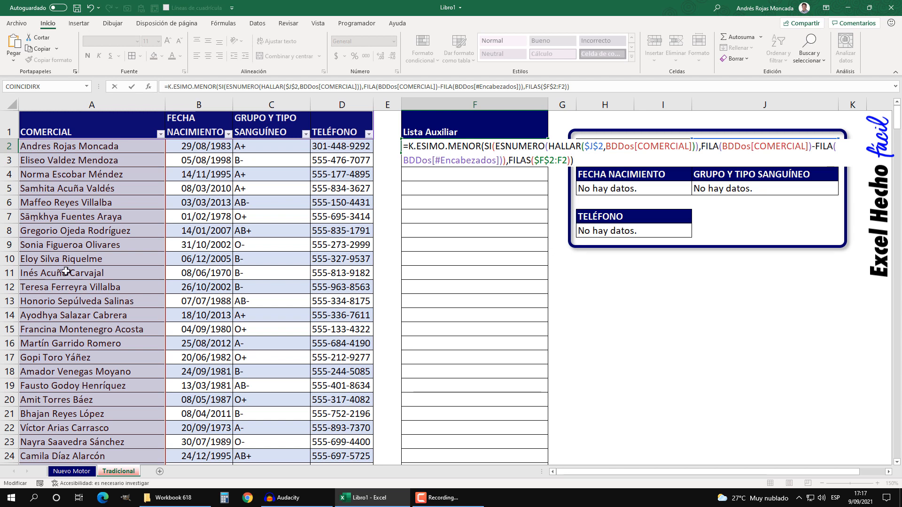
key("F9")
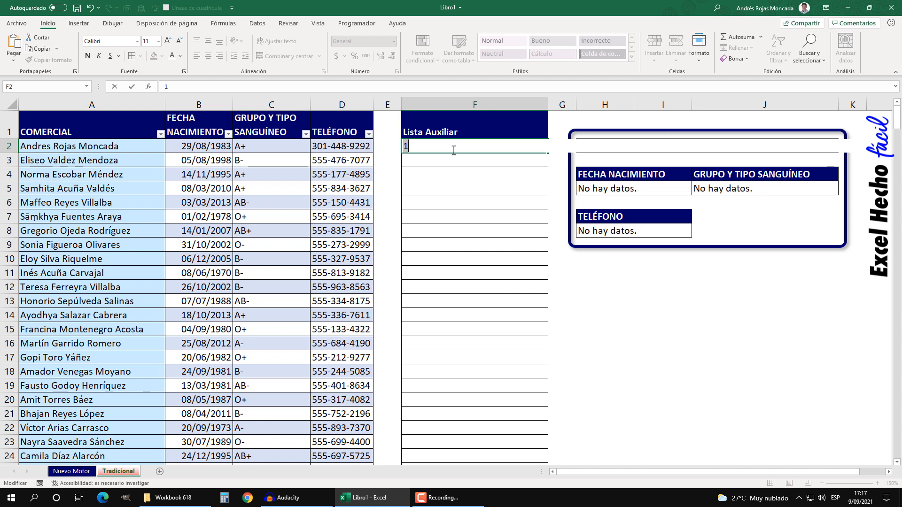
key("ctrl+z")
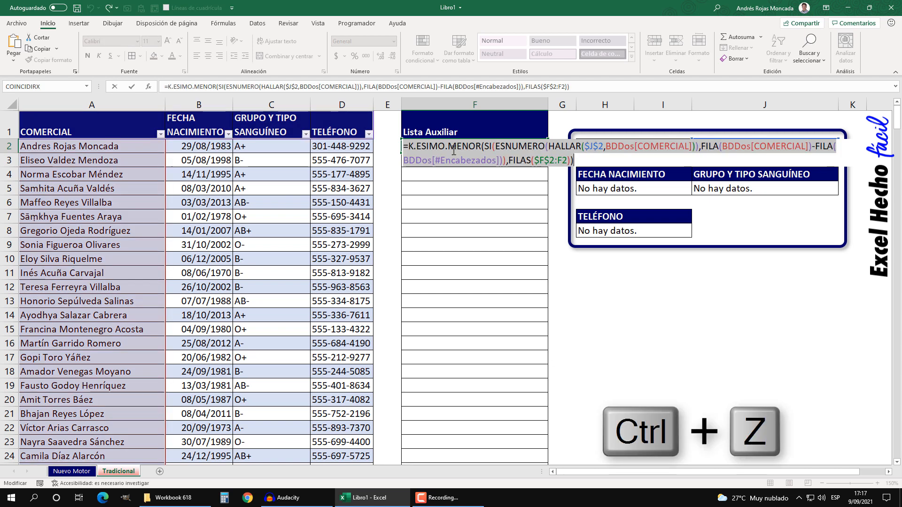
- Try $F$2:F3 as the FILAS range in F2, evaluate the formula temporarily in place, and restore it
left_click(567, 161)
key("BackSpace")
type("3")
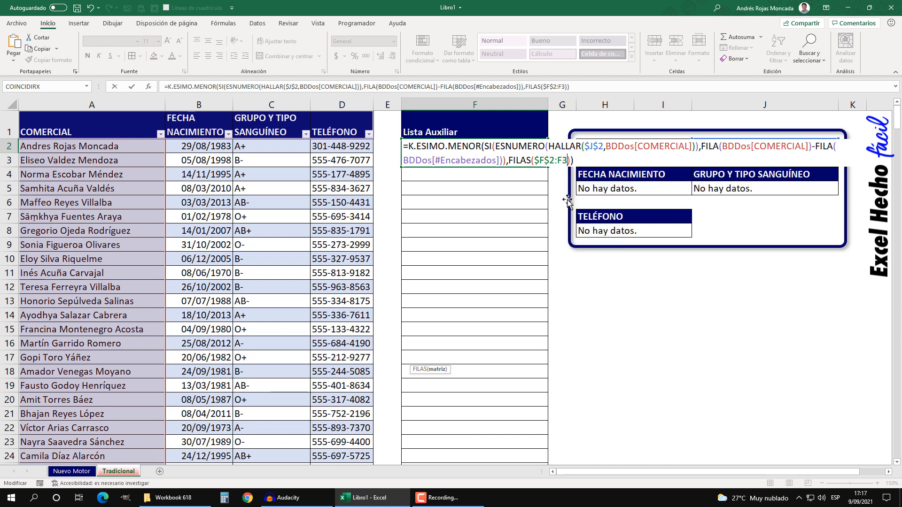
left_click(577, 160)
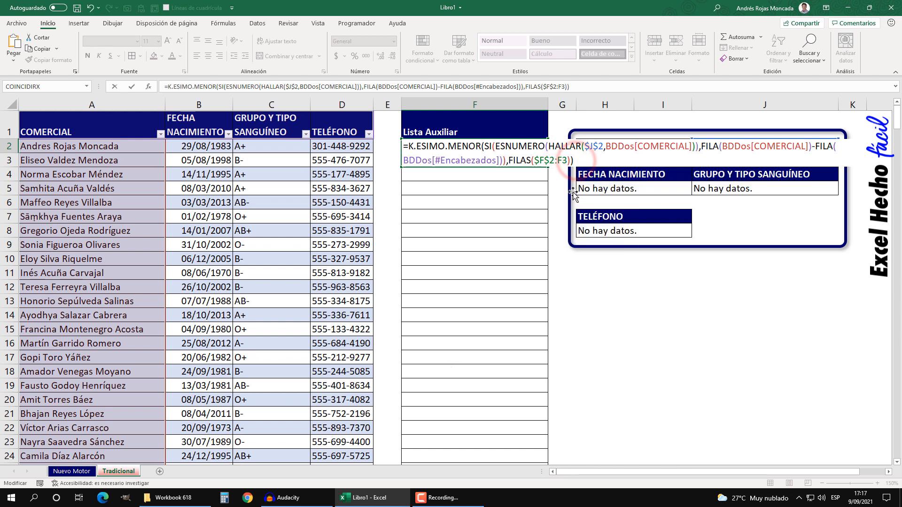
key("F9")
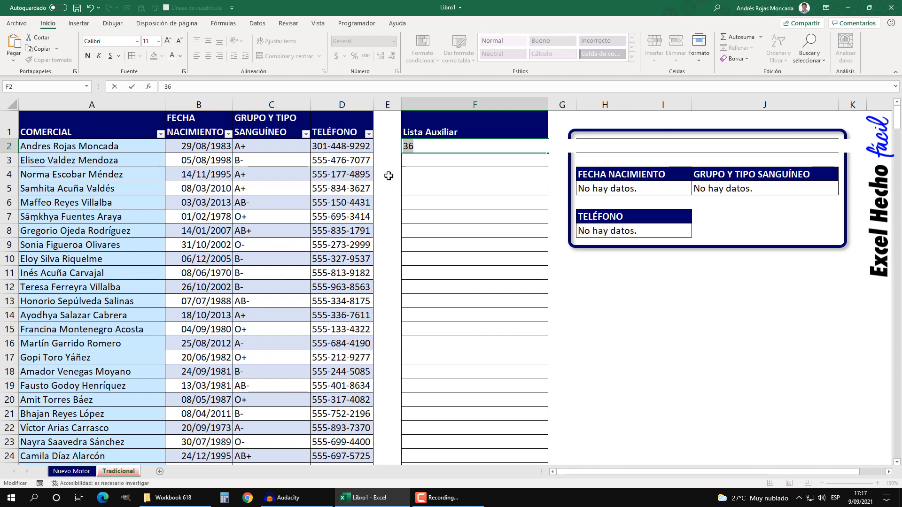
scroll(50, 352, "down", 6)
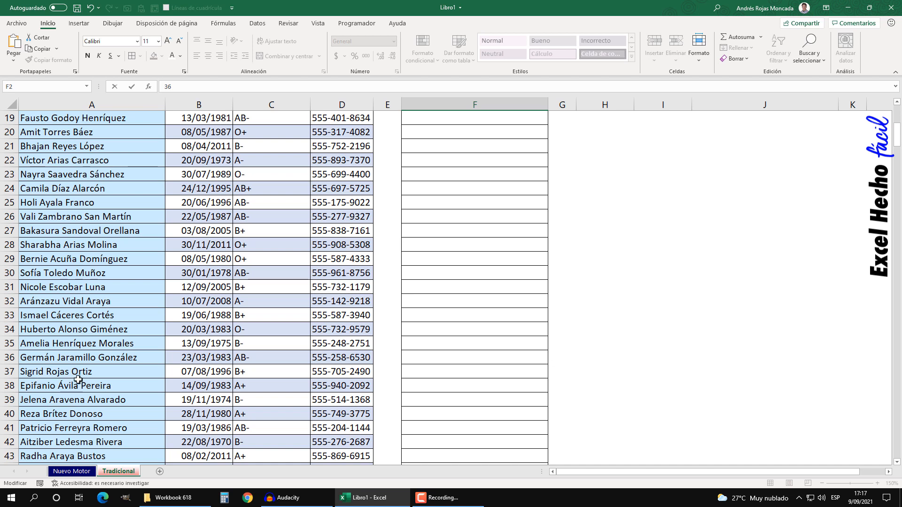
scroll(78, 380, "up", 6)
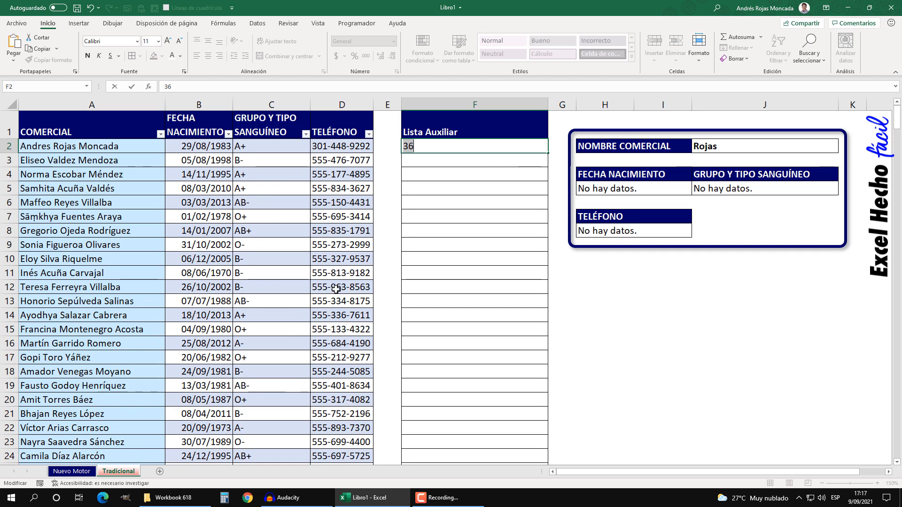
key("ctrl+z")
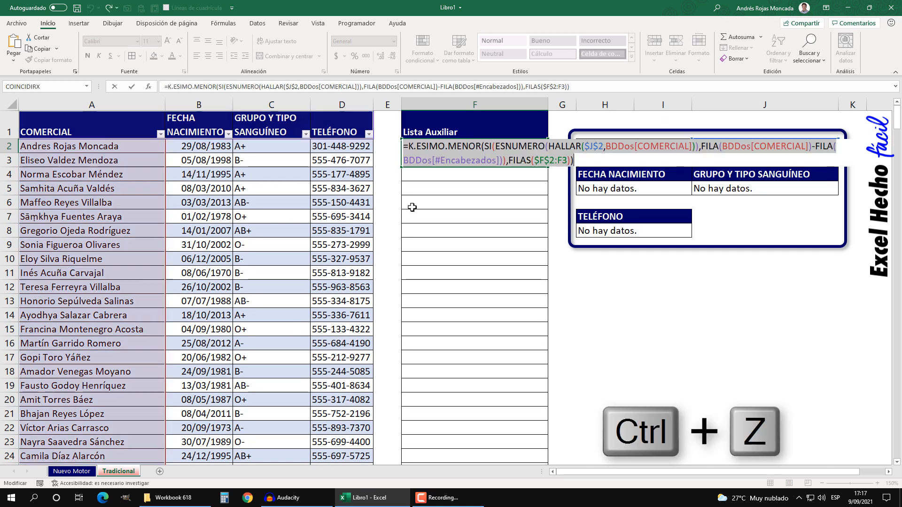
- Set the FILAS range in F2 back to $F$2:F2, evaluate the formula temporarily in place, and restore it
left_click(564, 160)
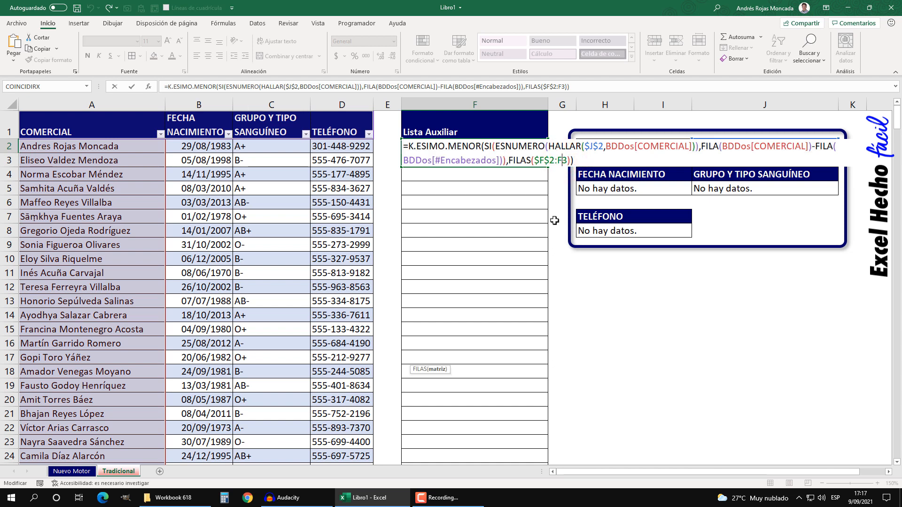
key("BackSpace")
type("2")
left_click(575, 161)
key("F9")
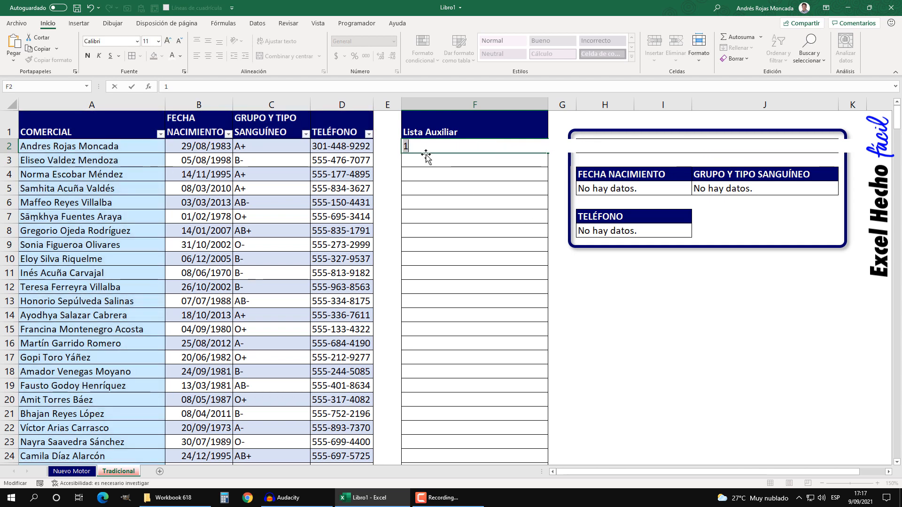
key("ctrl+z")
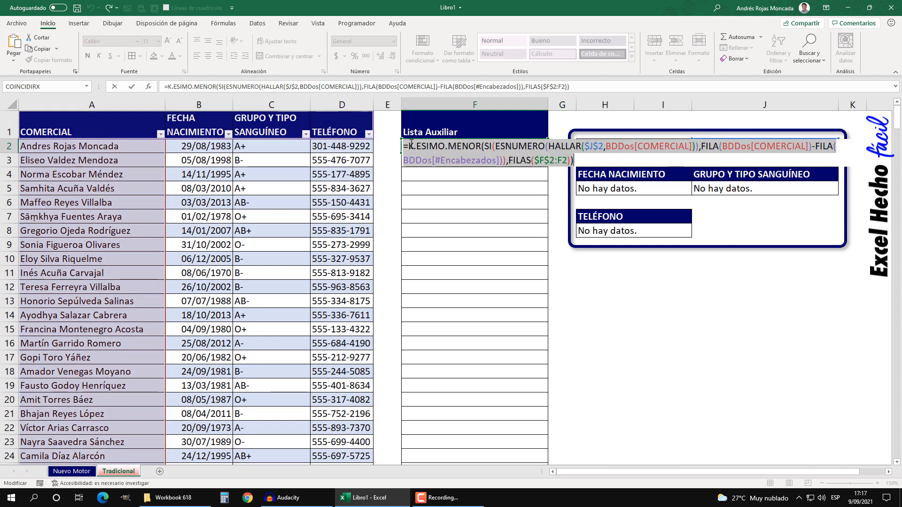
- Wrap the K.ESIMO.MENOR expression in F2 in INDICE with BDDos[COMERCIAL] as the matriz argument, and close the function
left_click(409, 146)
type("ind")
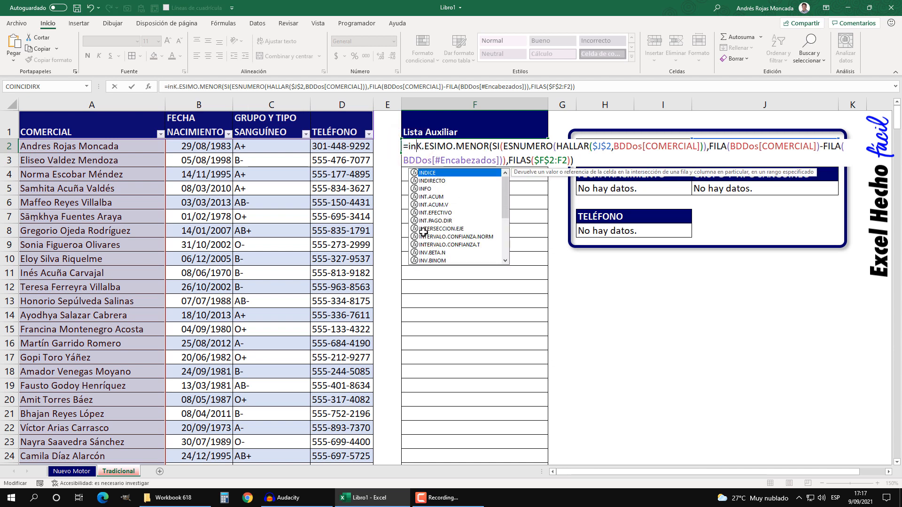
key("Tab")
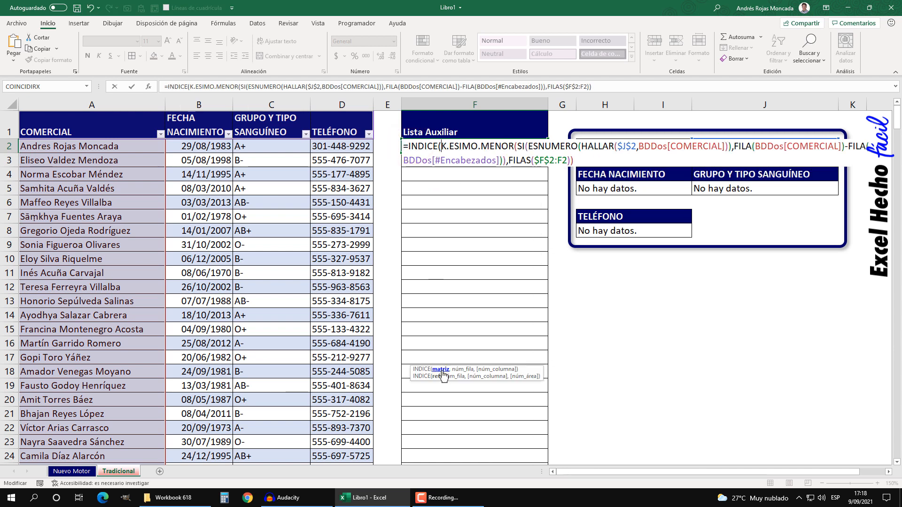
left_click(109, 114)
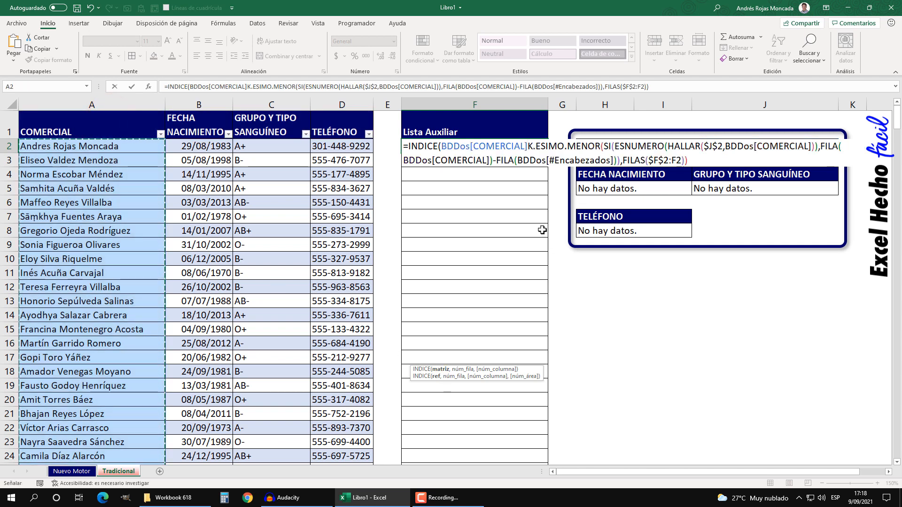
type(",")
left_click(461, 369)
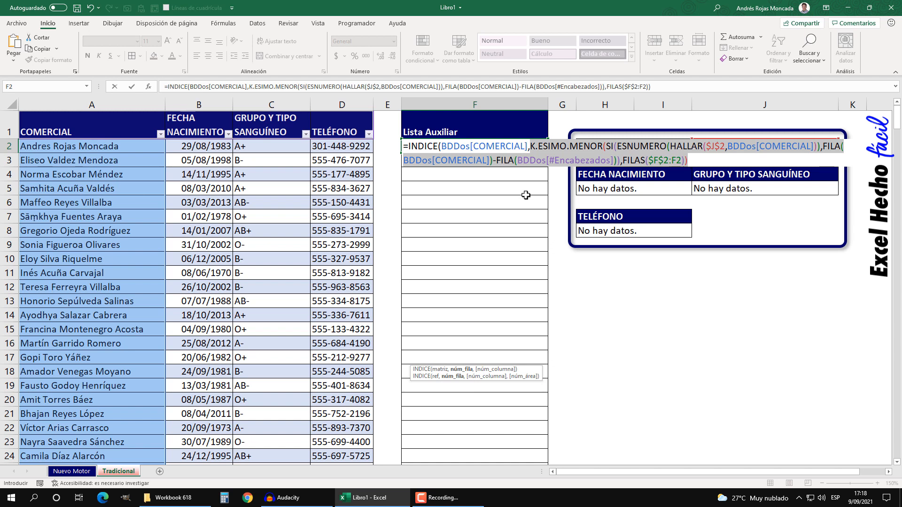
left_click(693, 160)
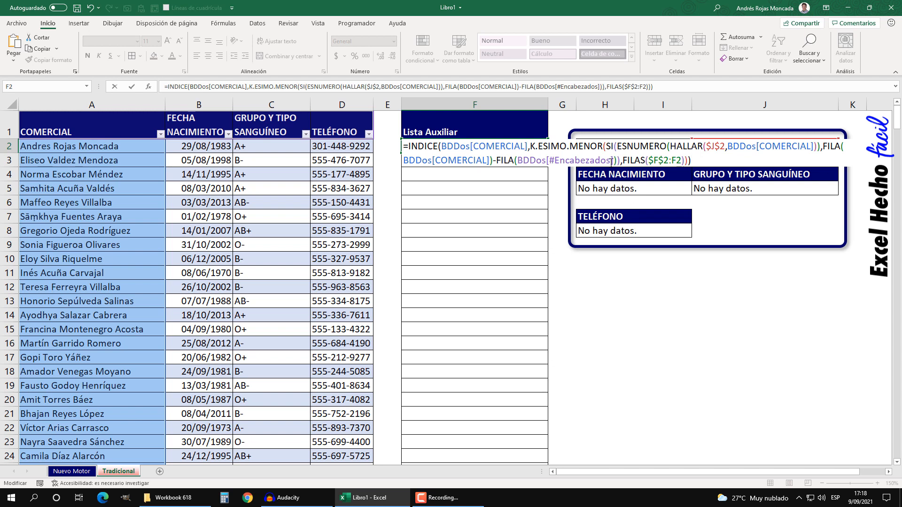
- Evaluate the SI function's ESNUMERO logical test in F2 temporarily in place and restore the formula
left_click(619, 146)
left_click_drag(537, 371, 696, 261)
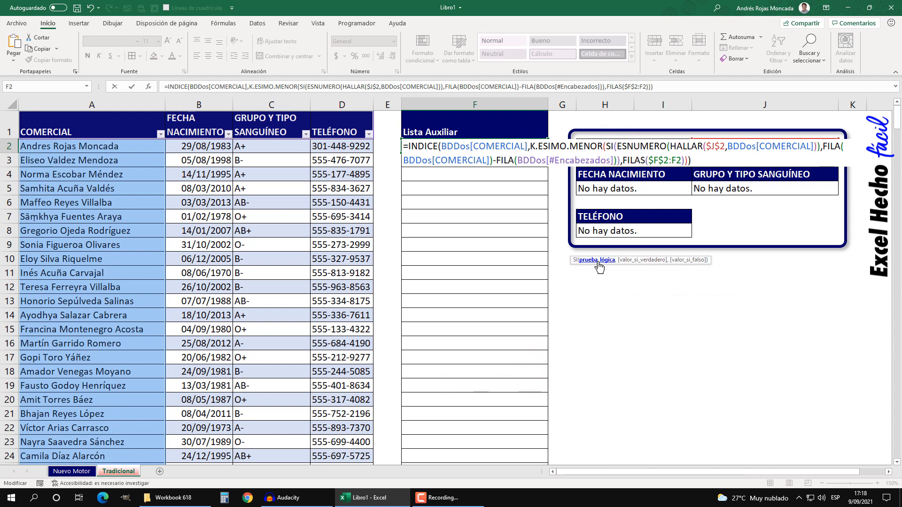
left_click(599, 267)
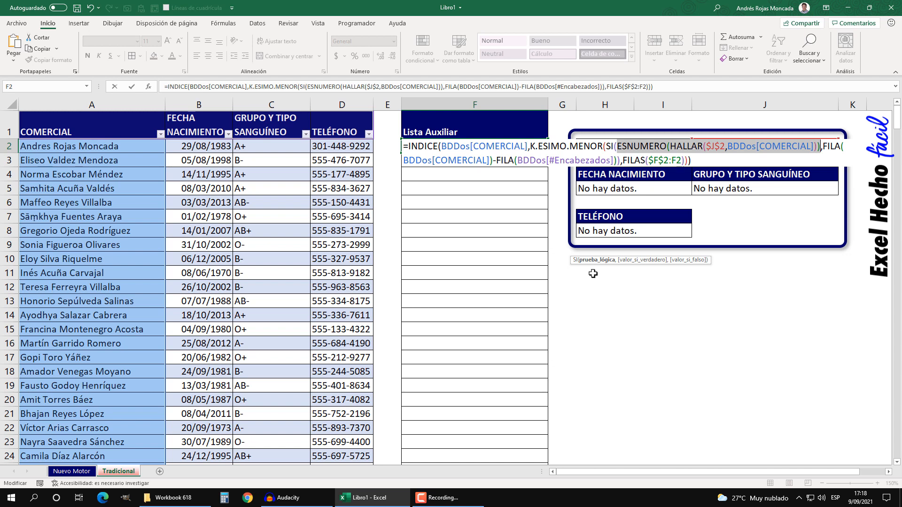
key("F9")
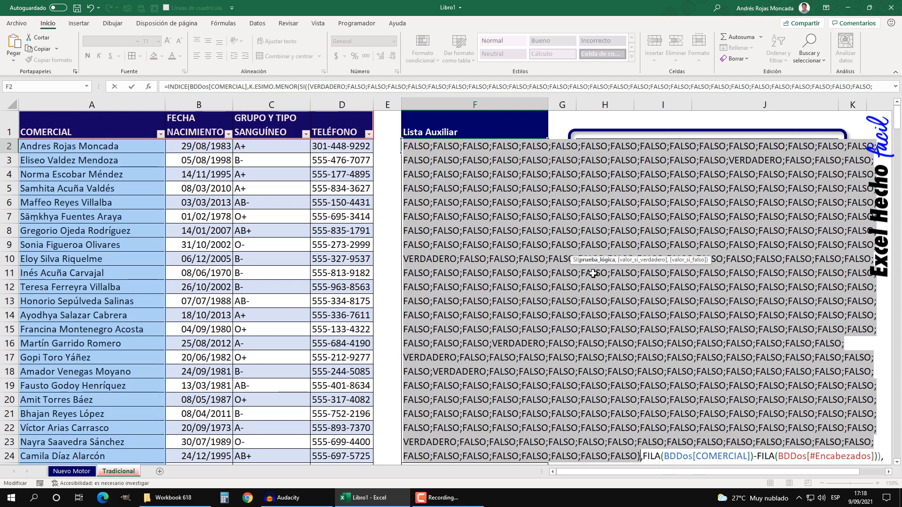
key("ctrl+z")
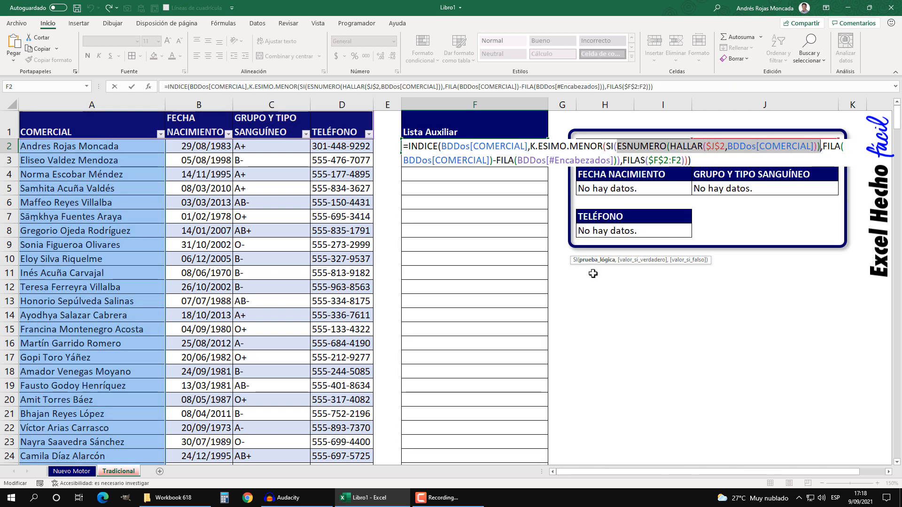
- Enter the INDICE formula in F2 as an array formula and fill it down to F3
left_click(693, 161)
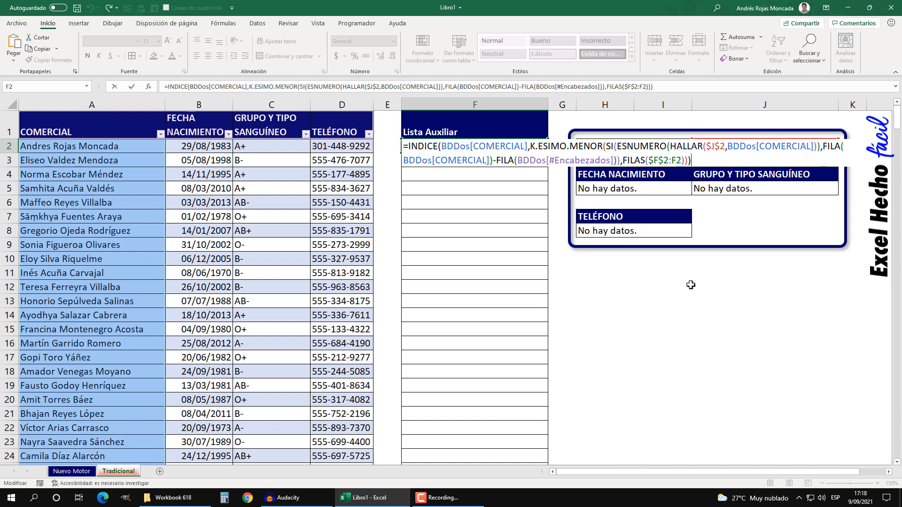
key("ctrl+shift+Return")
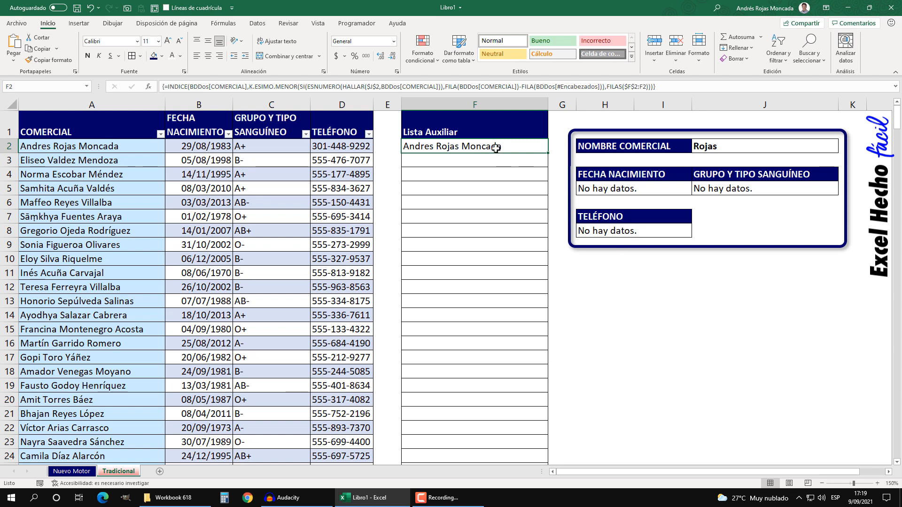
left_click_drag(548, 153, 549, 164)
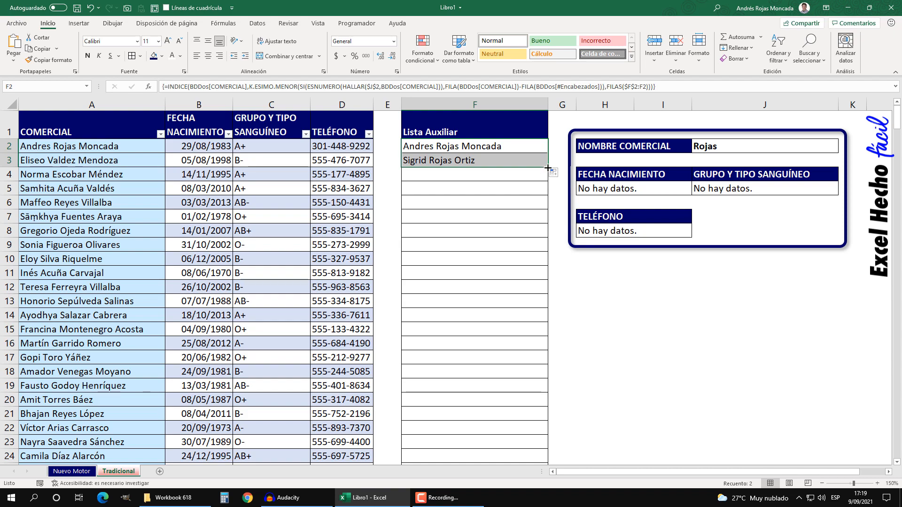
- Fill the INDICE array formula of the auxiliary list down to F50
left_click_drag(548, 167, 533, 307)
scroll(532, 306, "up", 9)
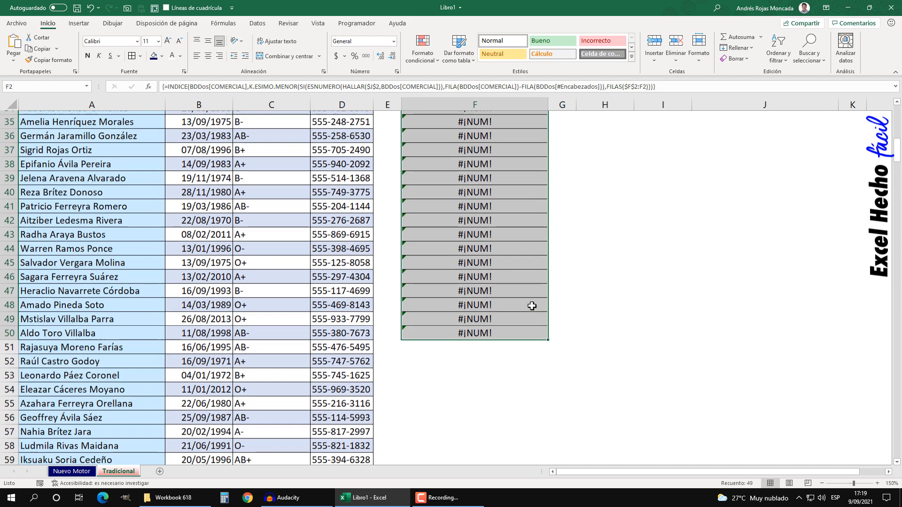
scroll(532, 306, "up", 3)
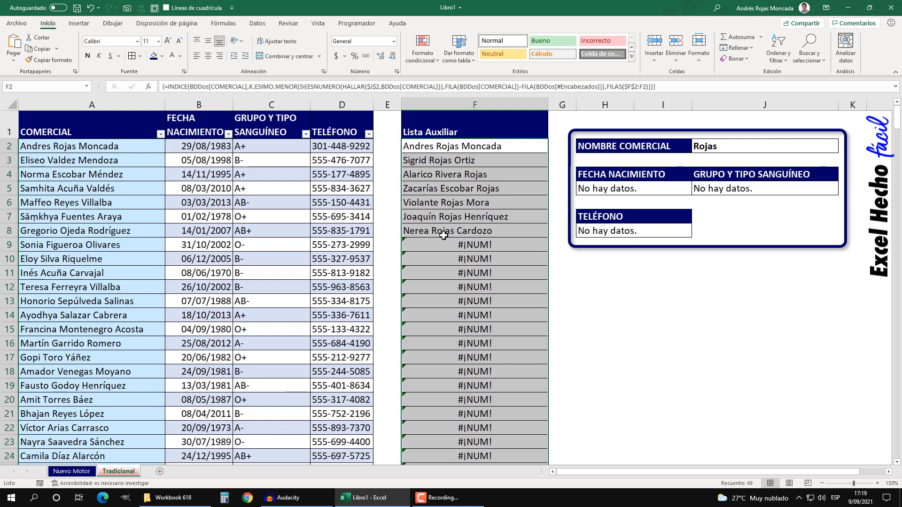
- Examine the array formulas of the auxiliary list cell by cell from F2 to F8
left_click(443, 147)
left_click(443, 163)
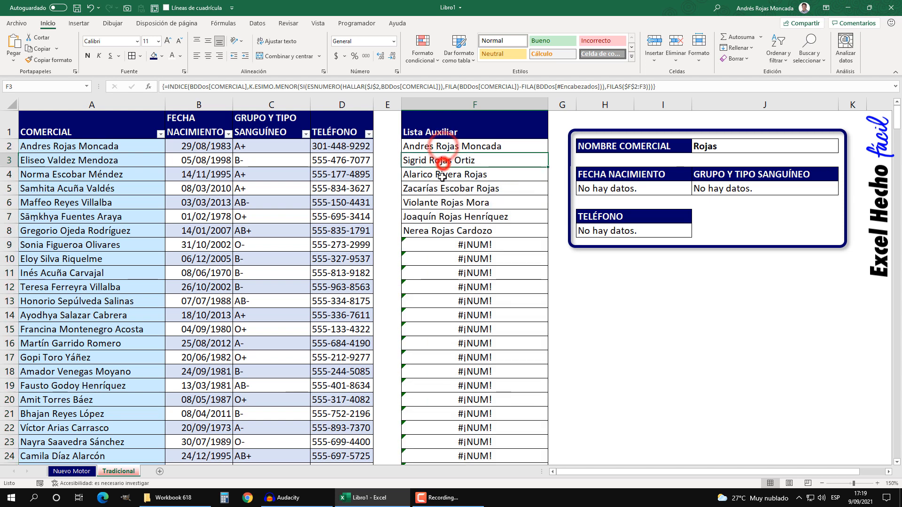
left_click(442, 177)
left_click(442, 191)
left_click(442, 206)
left_click(439, 219)
left_click(437, 233)
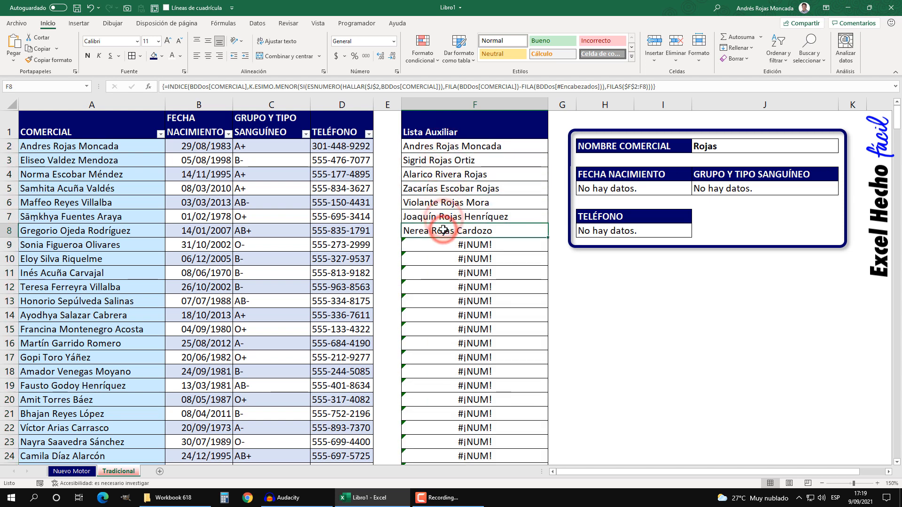
- Wrap the INDICE formula in F2 in SI.ERROR with "" as the valor_si_error argument, and enter it as an array formula
left_click(430, 148)
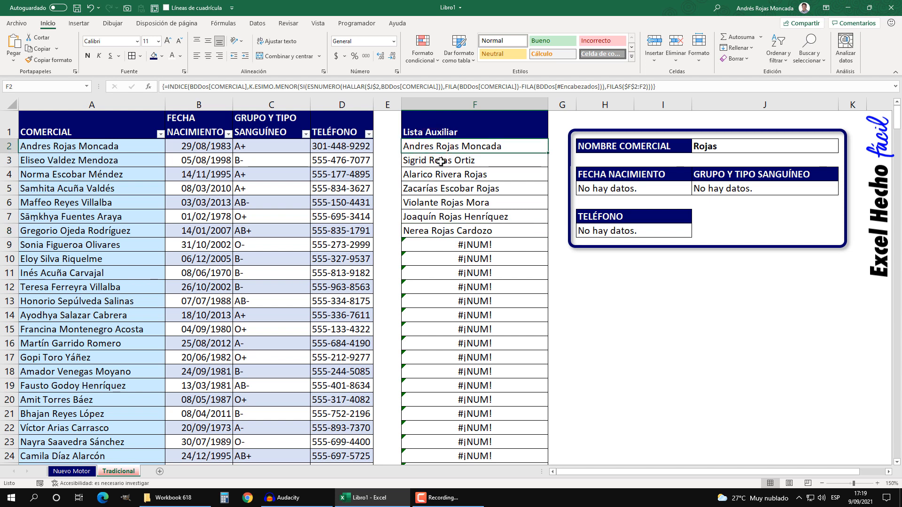
key("F2")
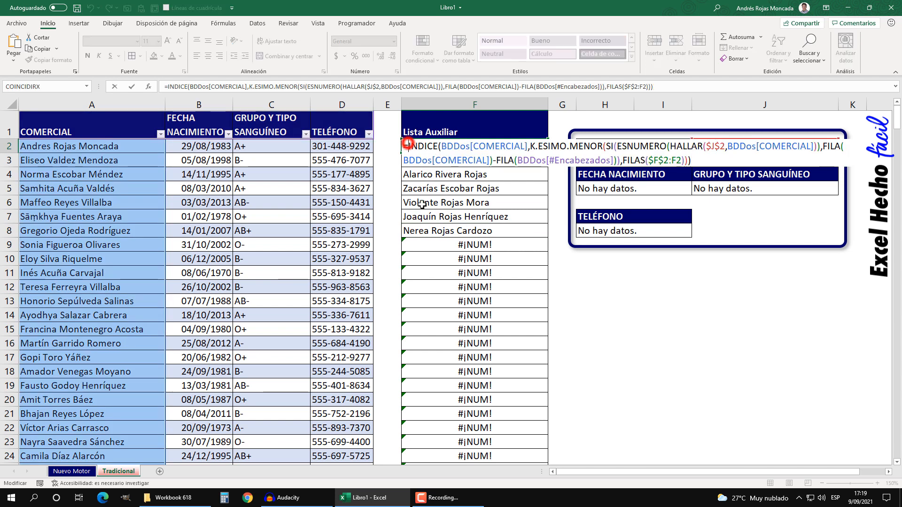
type("si.e")
key("Tab")
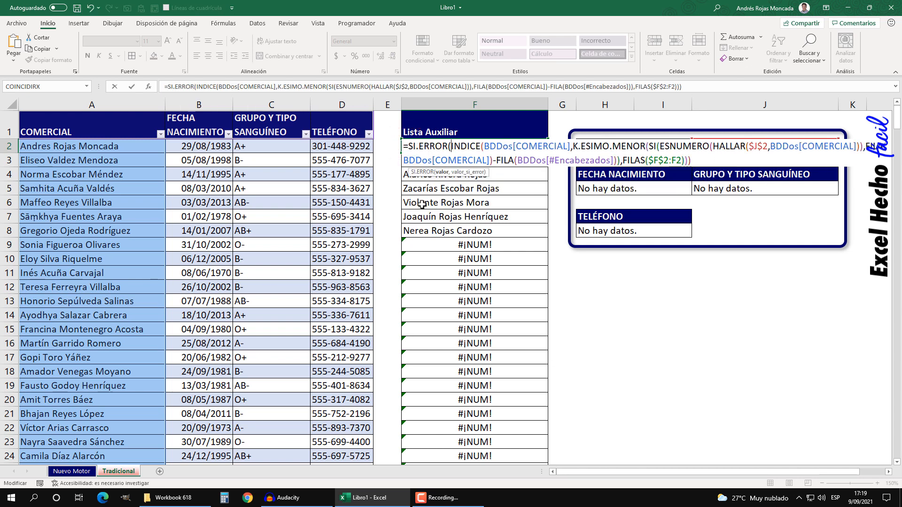
left_click(441, 172)
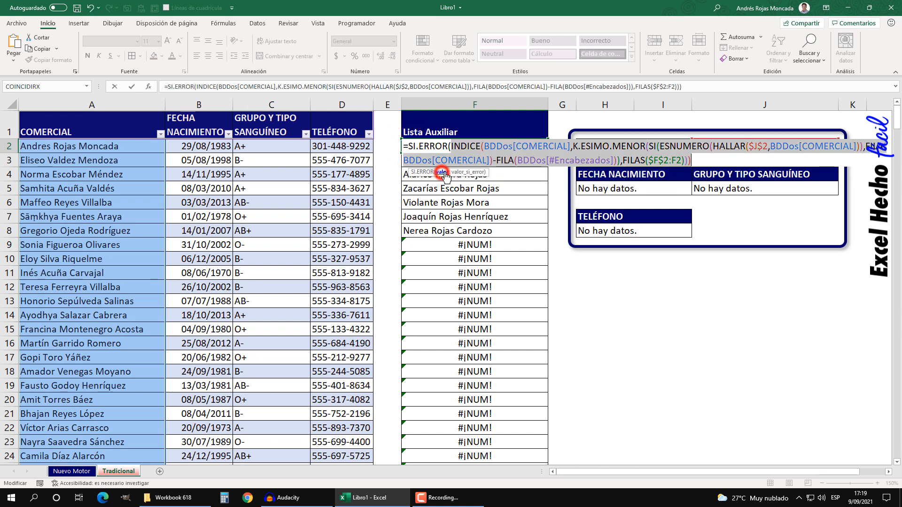
left_click(693, 160)
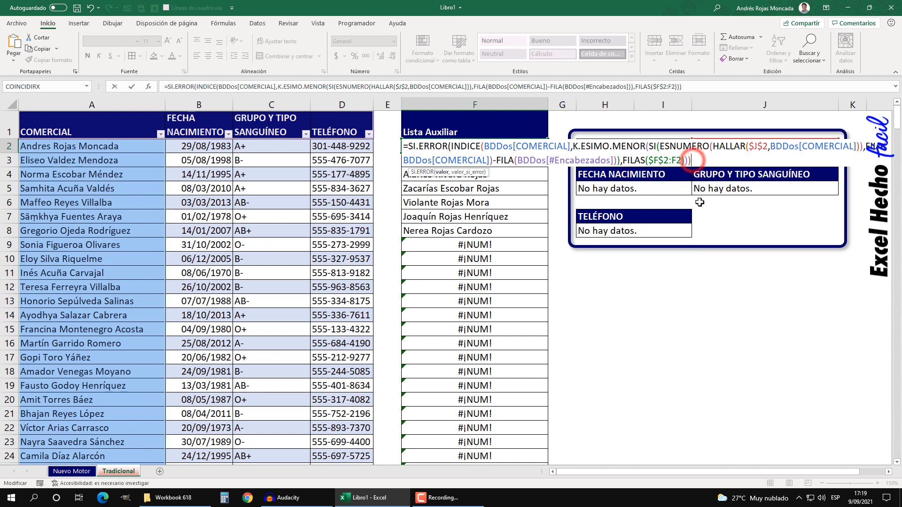
type(",")
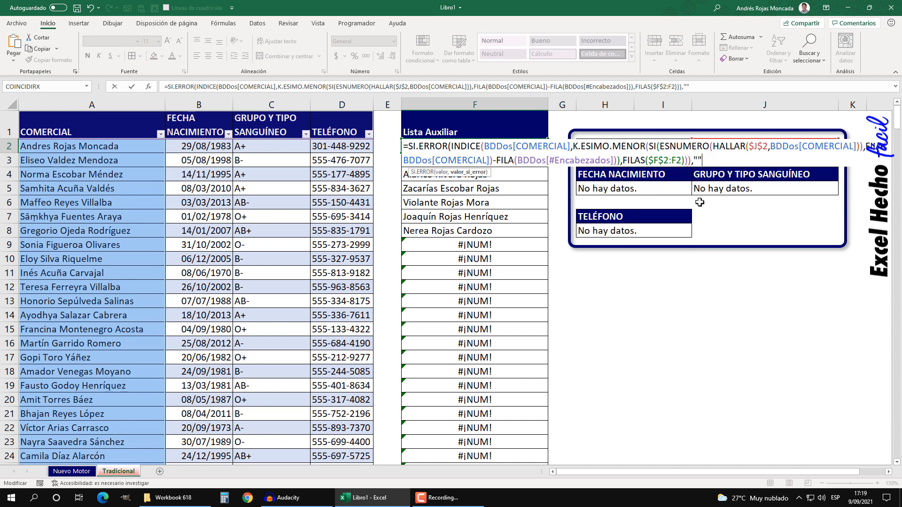
type("\"\")")
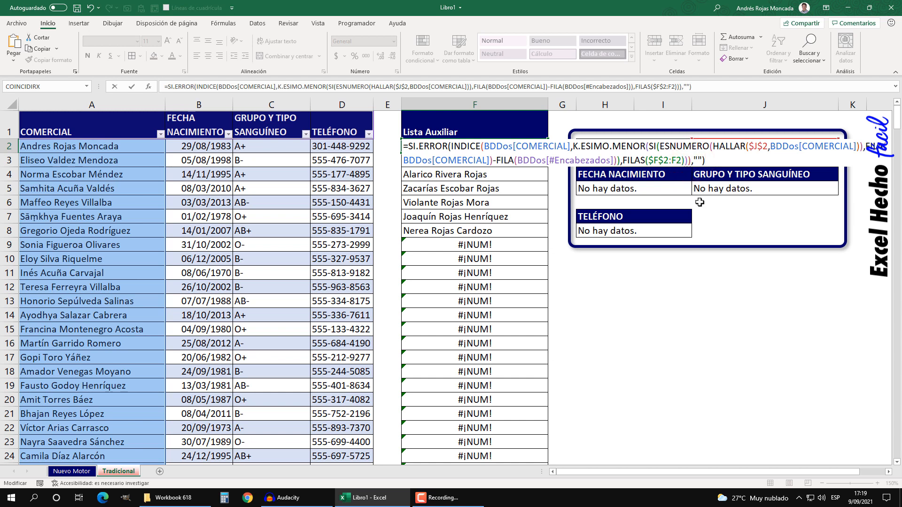
key("ctrl+shift+Return")
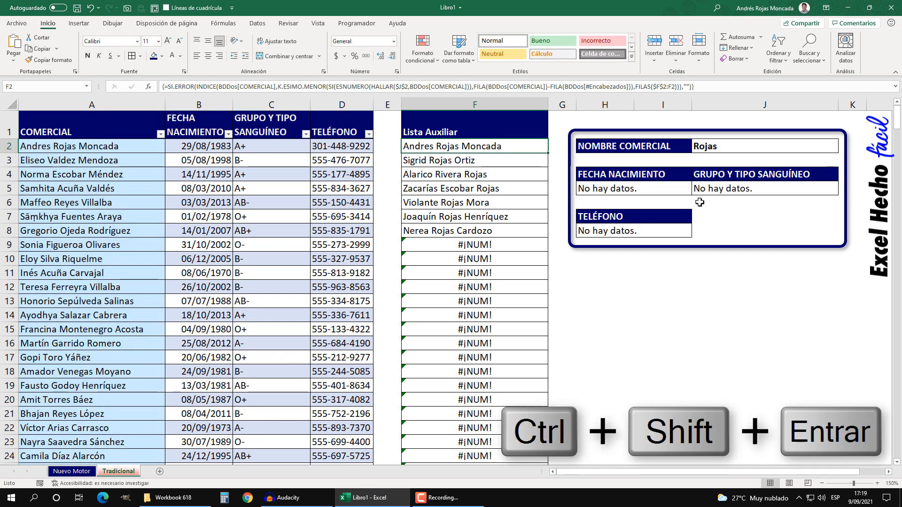
- Fill the SI.ERROR array formula from F2 down the auxiliary list to F50 and check the column
double_click(547, 153)
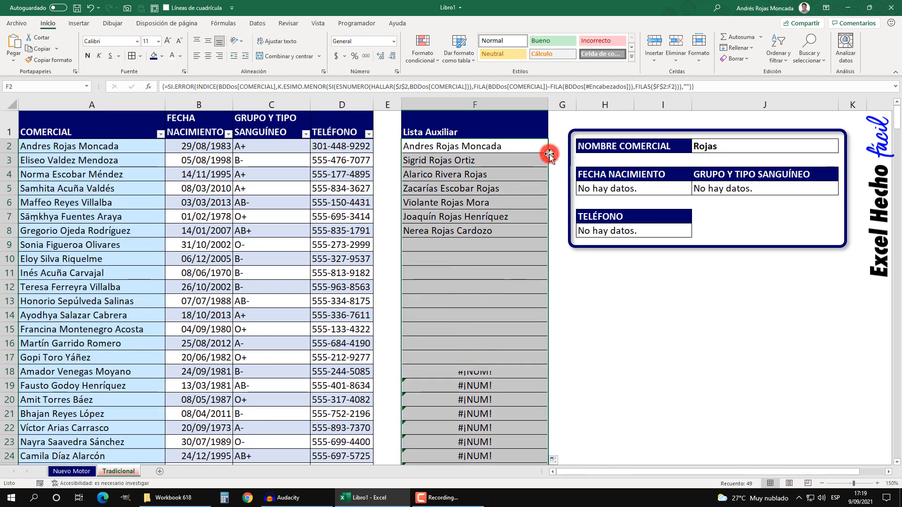
scroll(497, 285, "down", 12)
scroll(498, 288, "up", 12)
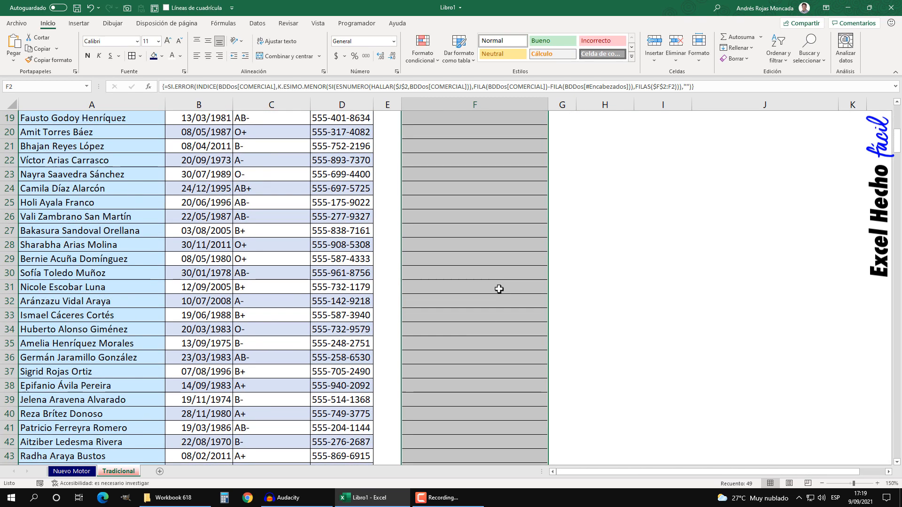
left_click(596, 275)
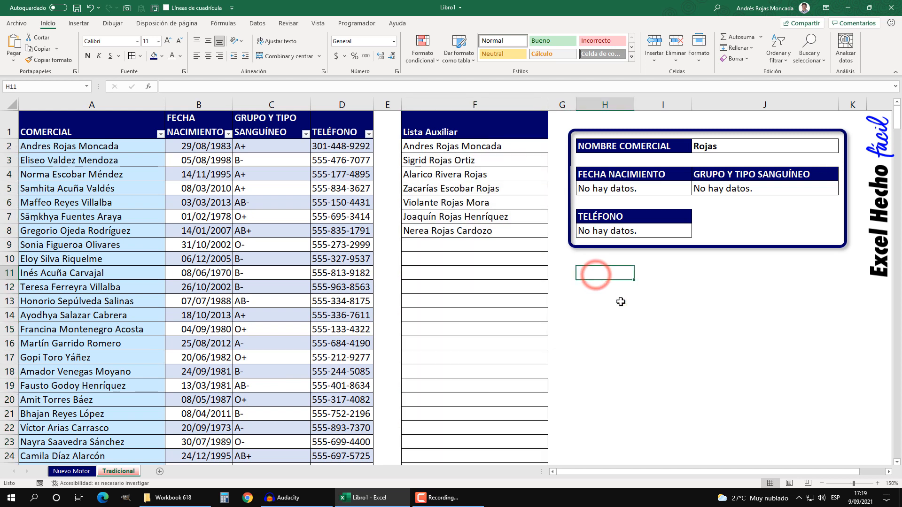
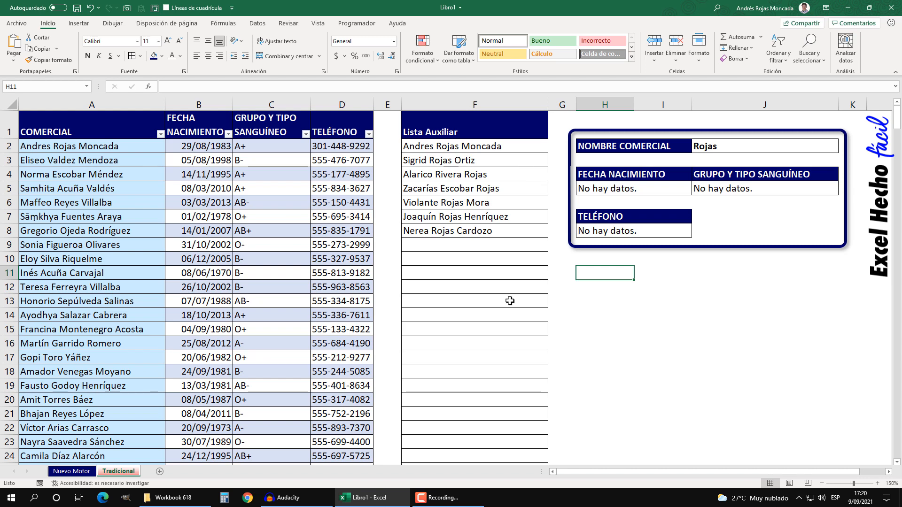
scroll(510, 301, "down", 6)
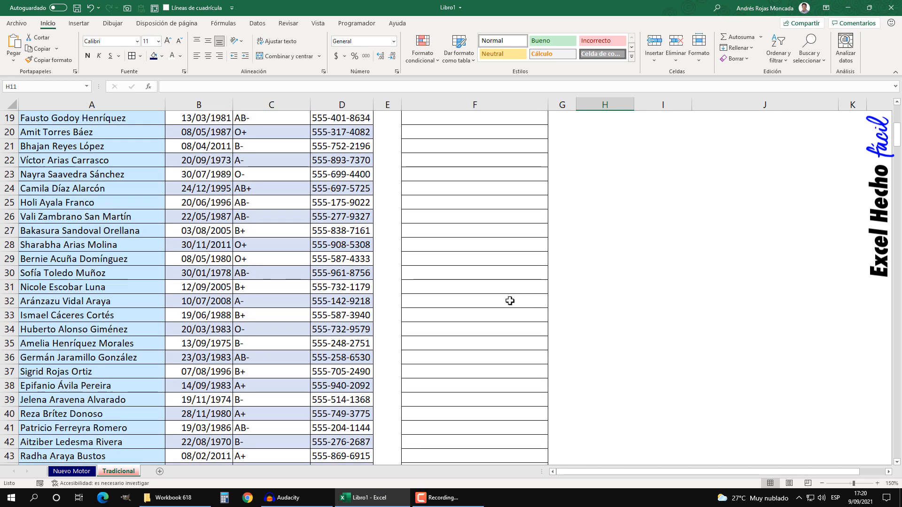
scroll(510, 301, "up", 6)
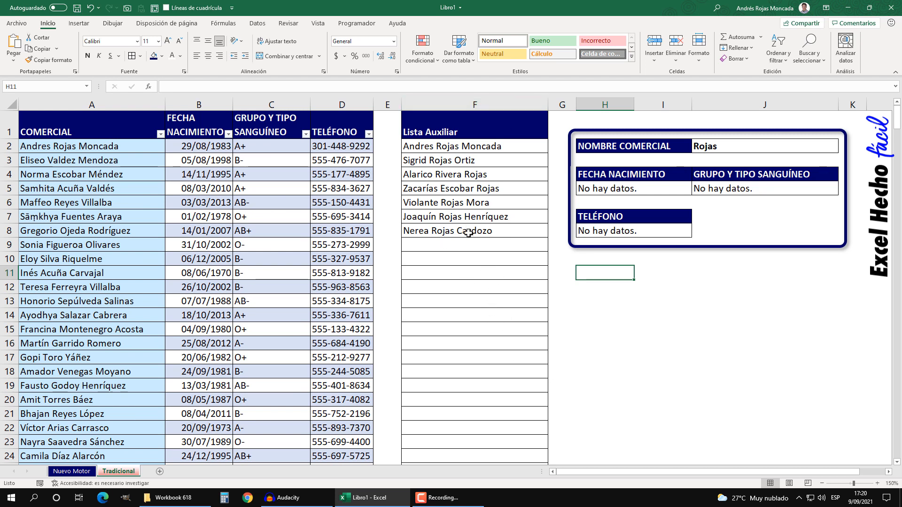
- Test the auxiliary list by entering two other surnames in turn in NOMBRE COMERCIAL (J2), and restore the original surname
left_click_drag(463, 147, 455, 229)
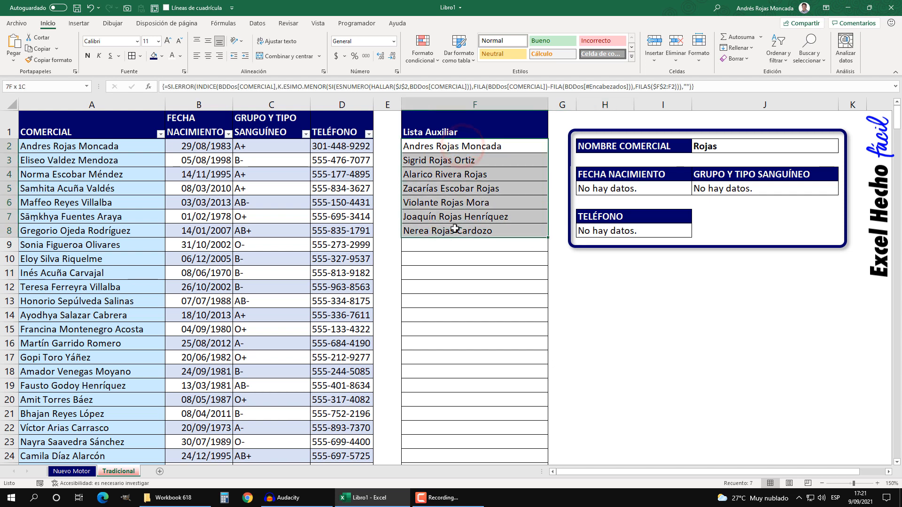
left_click(721, 145)
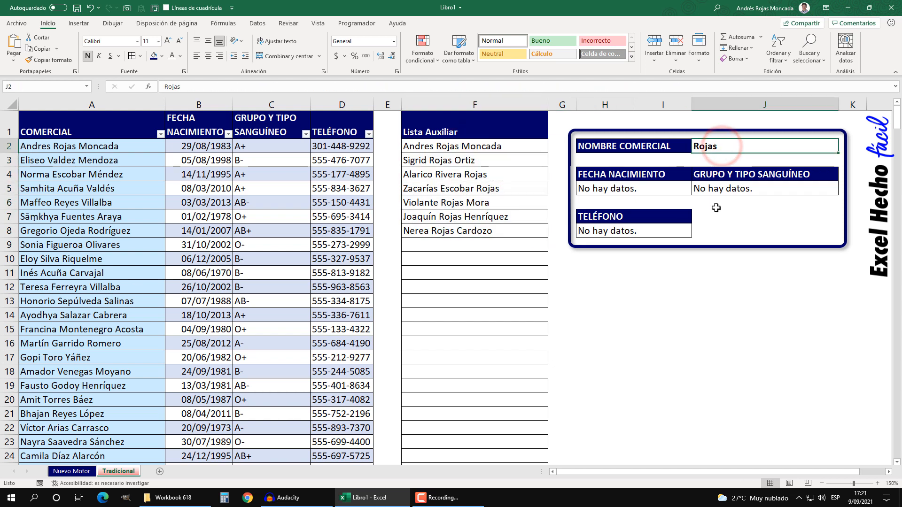
type("Godoy")
key("Return")
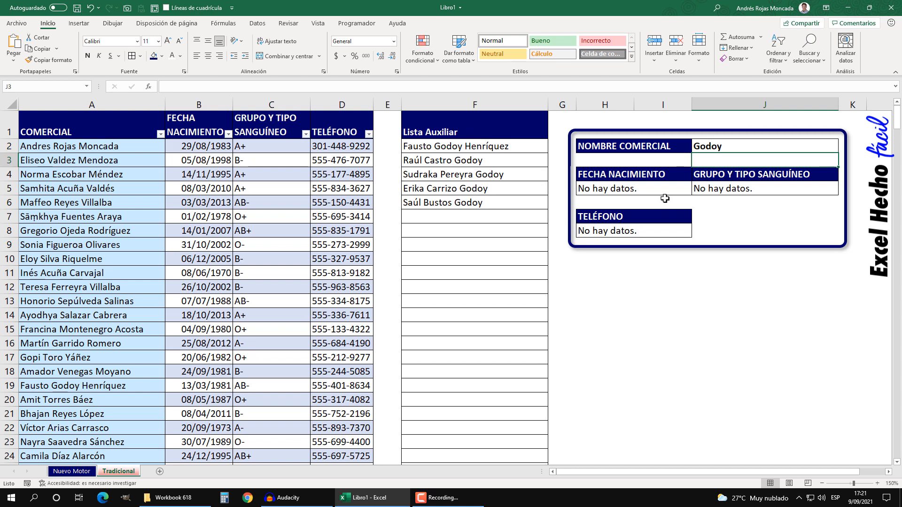
left_click(513, 151)
left_click(739, 142)
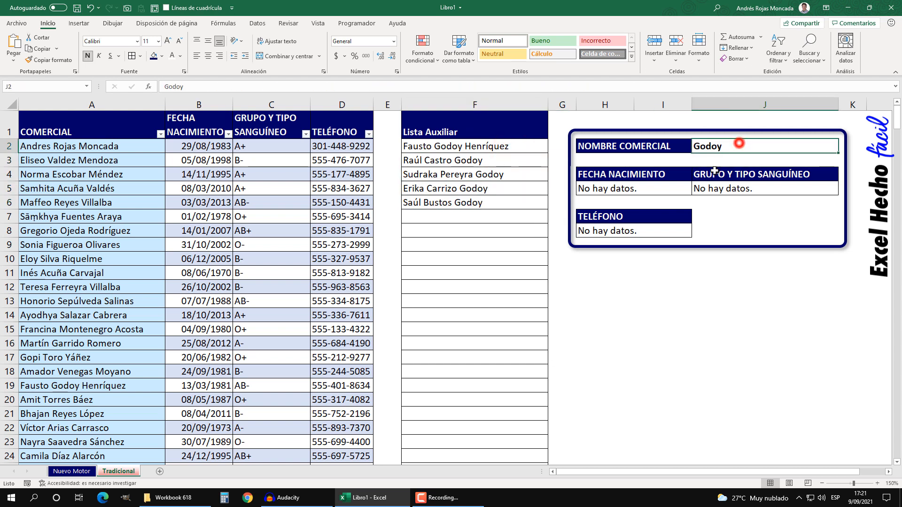
type("Toro")
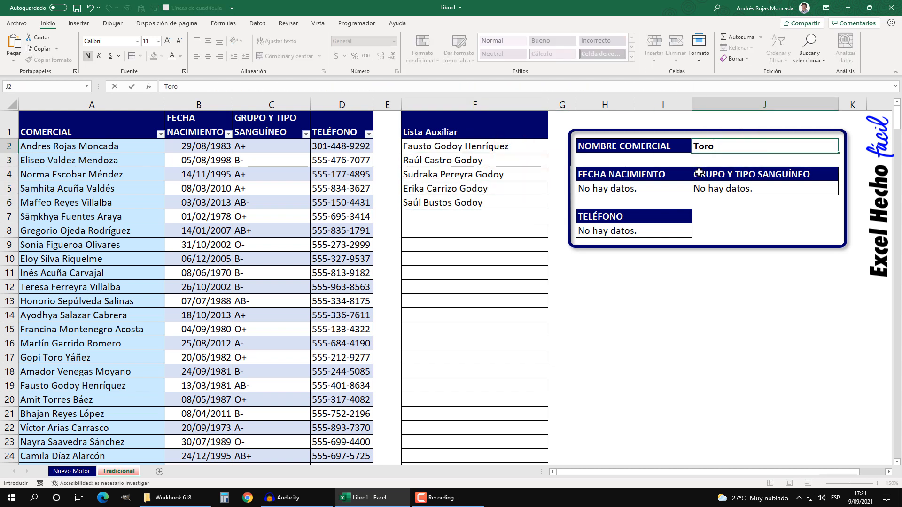
key("Return")
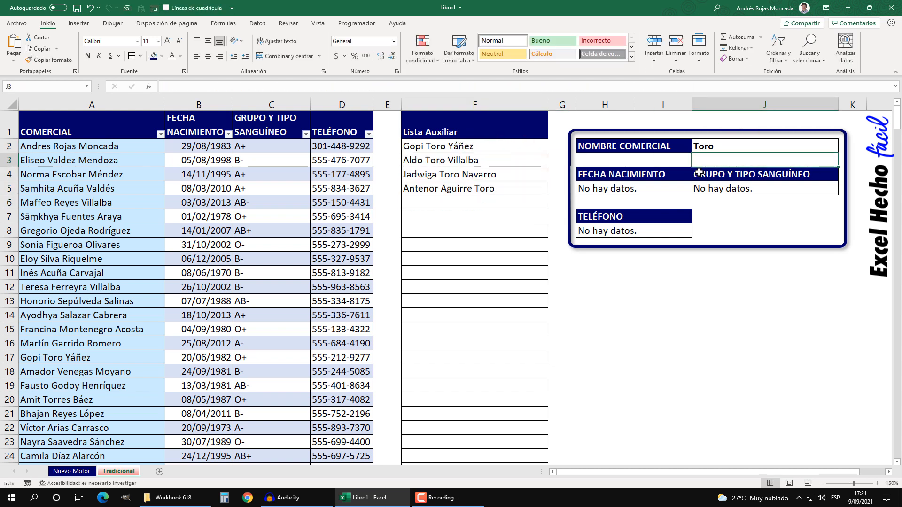
left_click(699, 146)
type("Rojas")
key("Return")
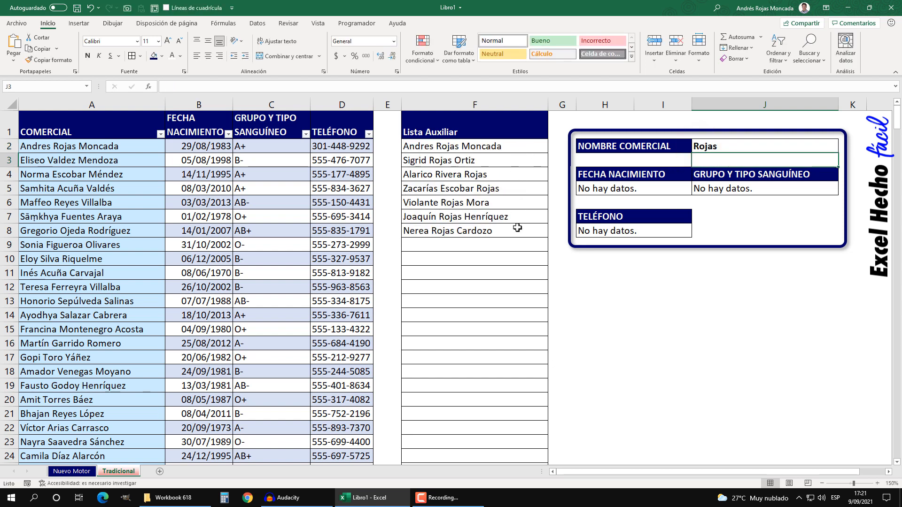
- Enter the label Fórmula in H11 below the form and make it bold
left_click(596, 272)
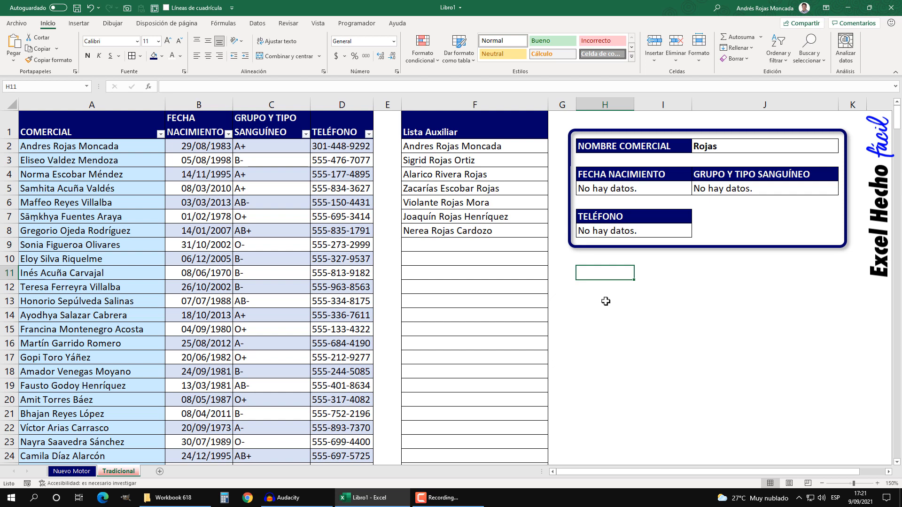
type("Fórmula")
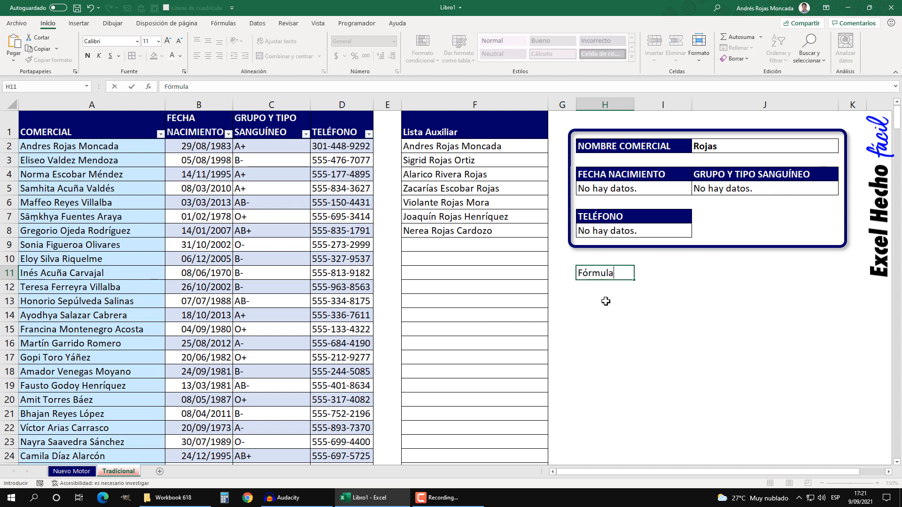
key("ctrl+Return")
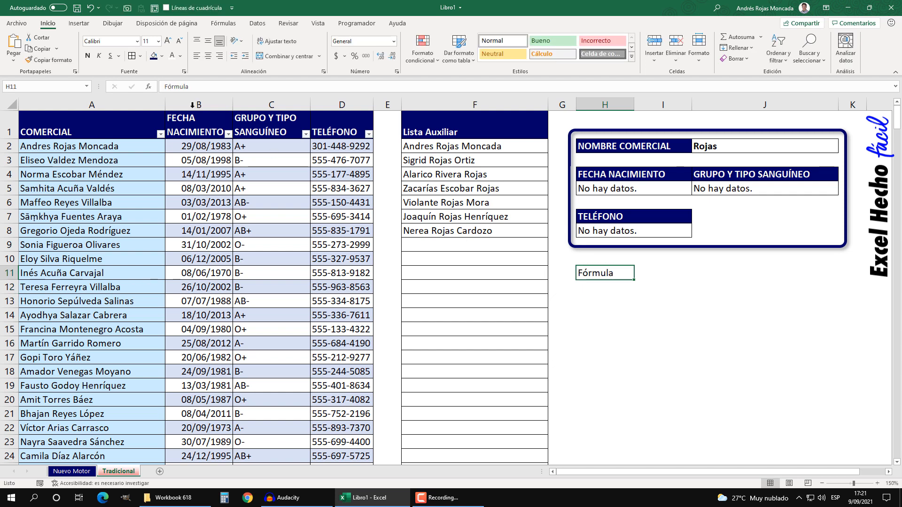
left_click(88, 56)
- Start a formula in H12 with the absolute reference $F$2, the first cell of the auxiliary list
left_click(592, 285)
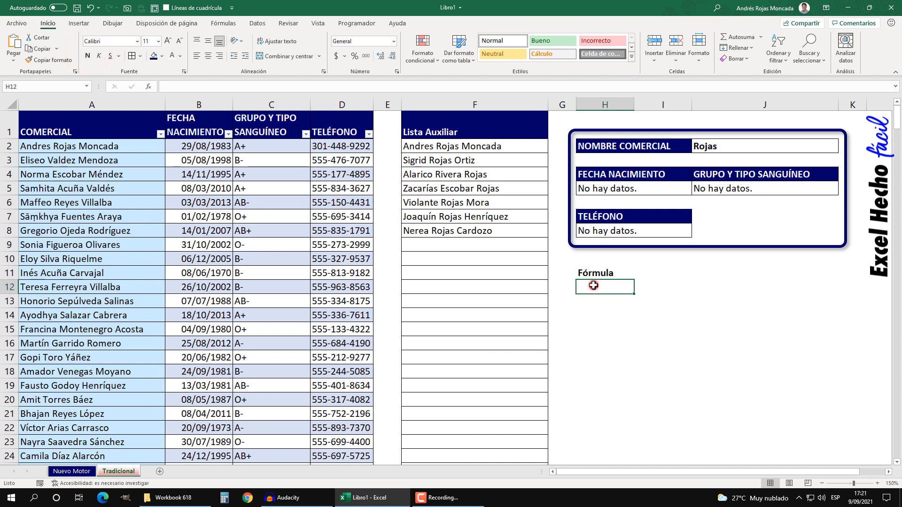
type("=")
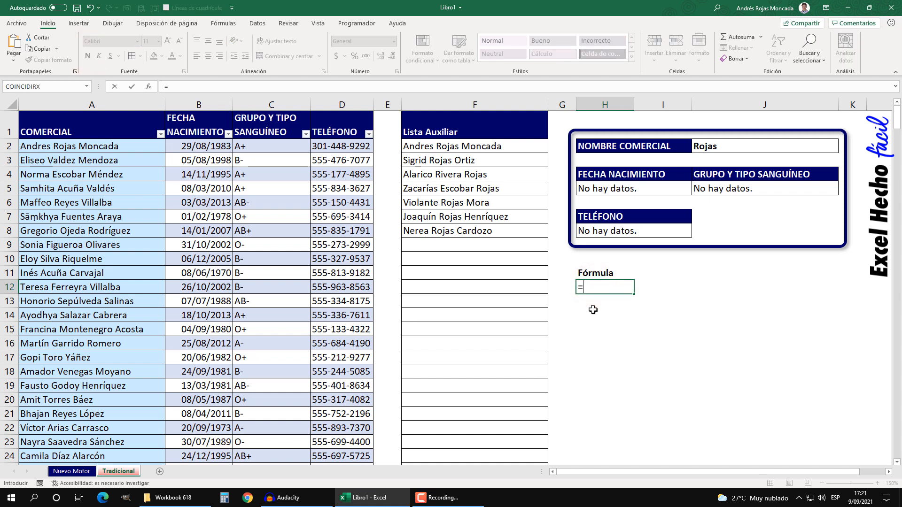
left_click(499, 146)
key("F4")
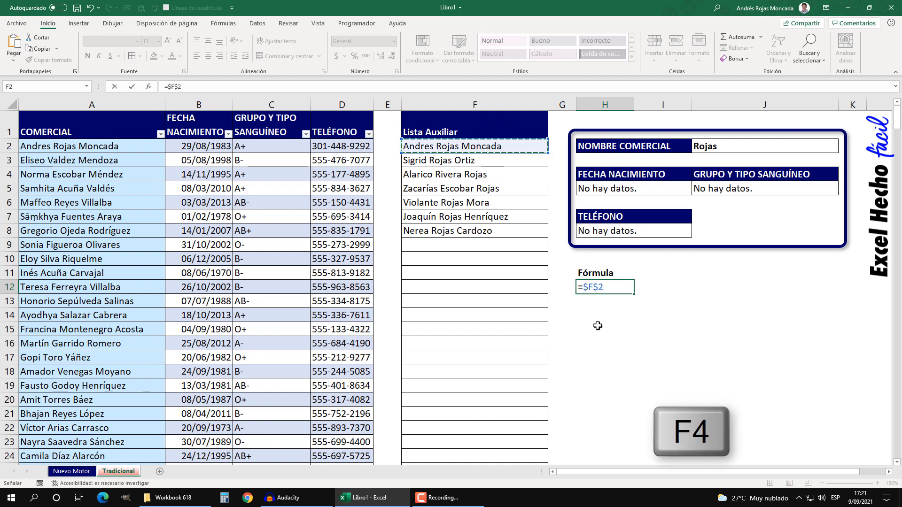
key("F8")
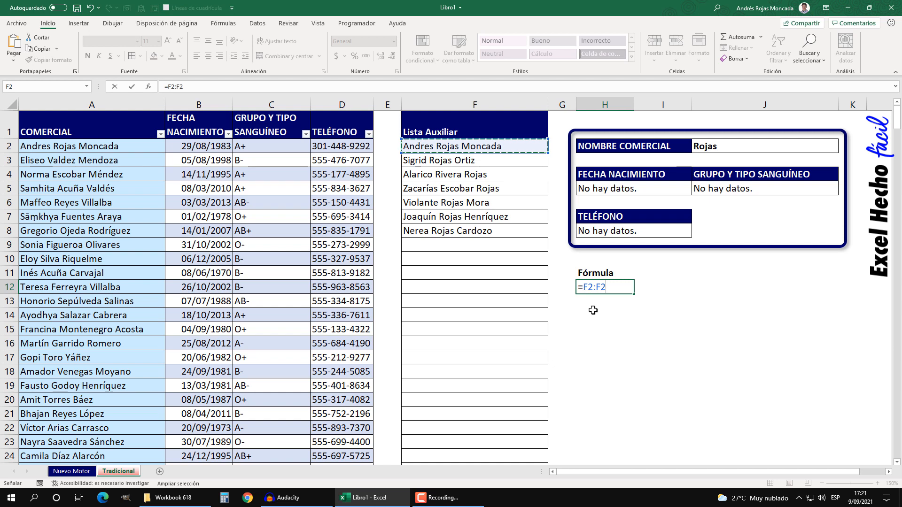
key("BackSpace")
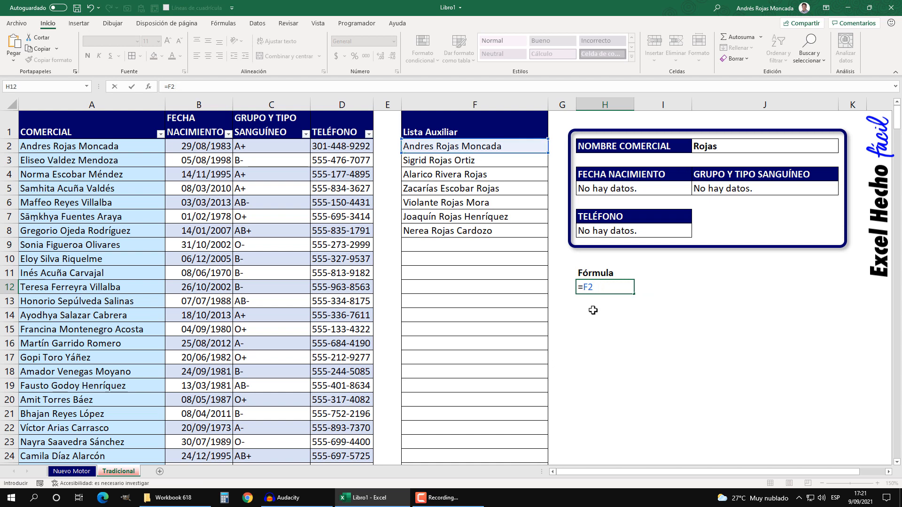
key("F4")
- Extend the H12 formula with :INDICE, using the absolute auxiliary-list range $F$2:$F$50 as its array argument
type("ind")
key("Tab")
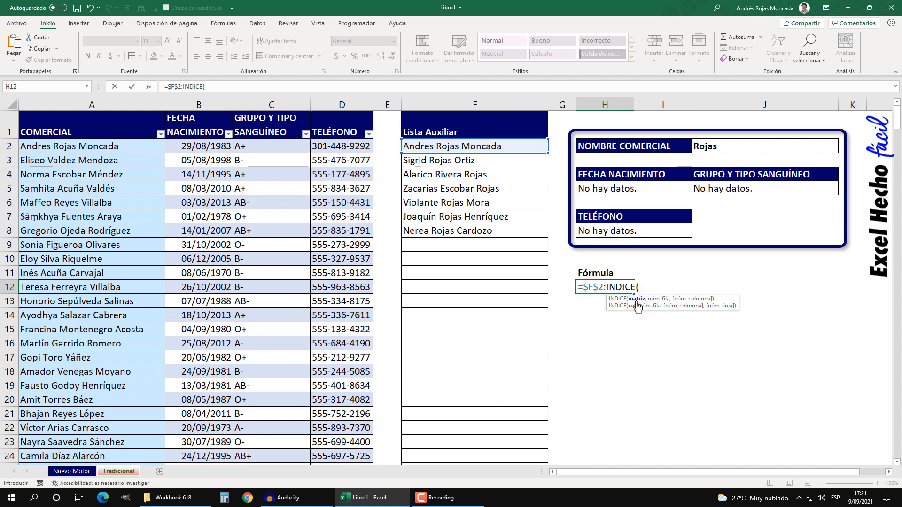
left_click_drag(503, 147, 498, 445)
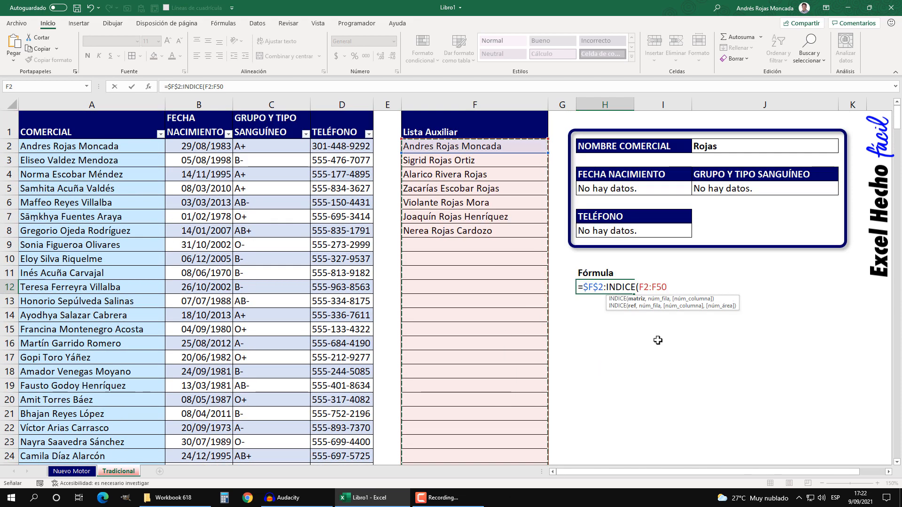
key("F4")
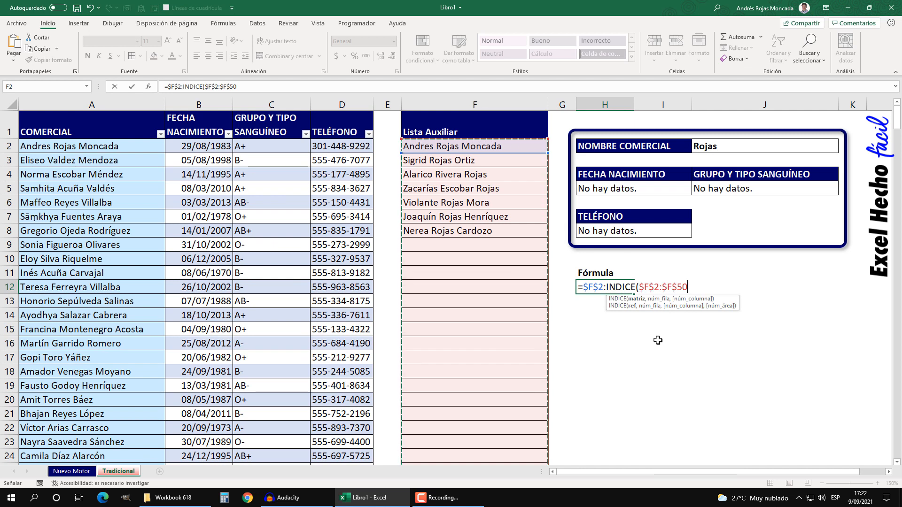
type(",")
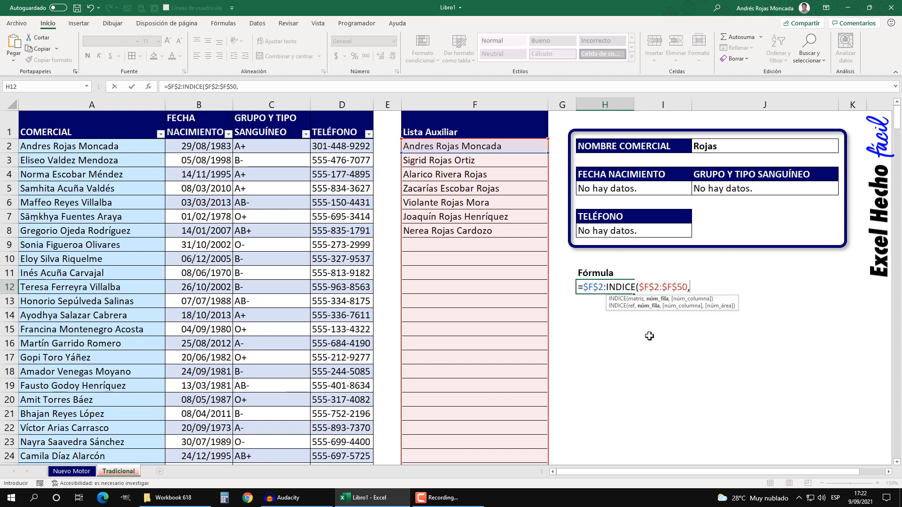
- Reuse the range $F$2:$F$50 in the row-number argument of INDICE and compare it as not equal to empty text (<>"")
left_click_drag(642, 287, 683, 286)
key("ctrl+c")
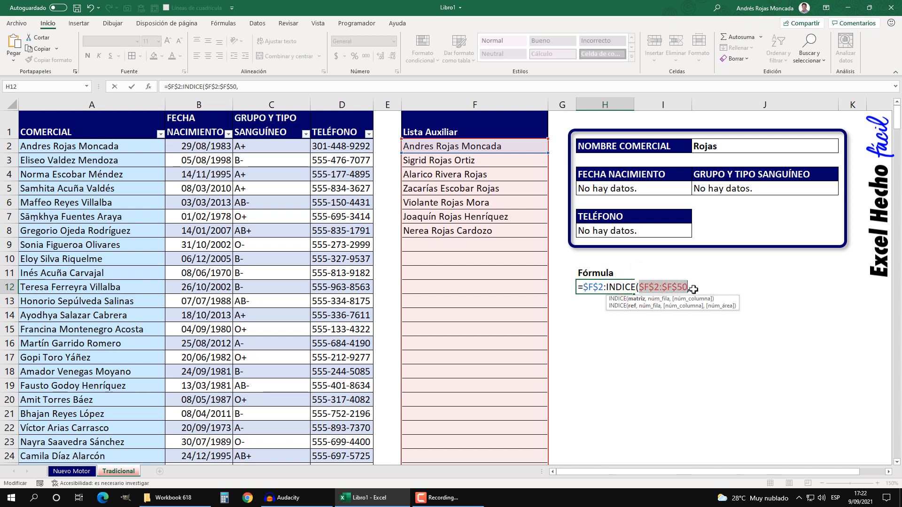
left_click(665, 303)
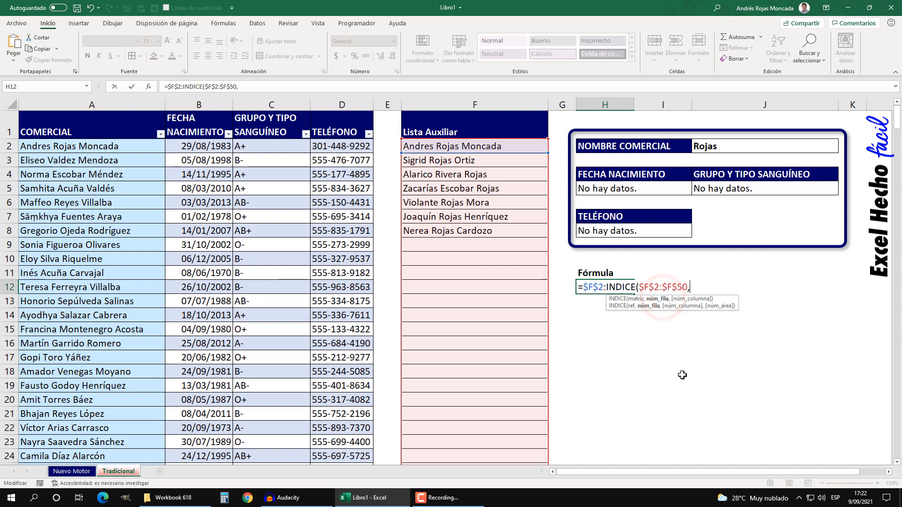
key("ctrl+v")
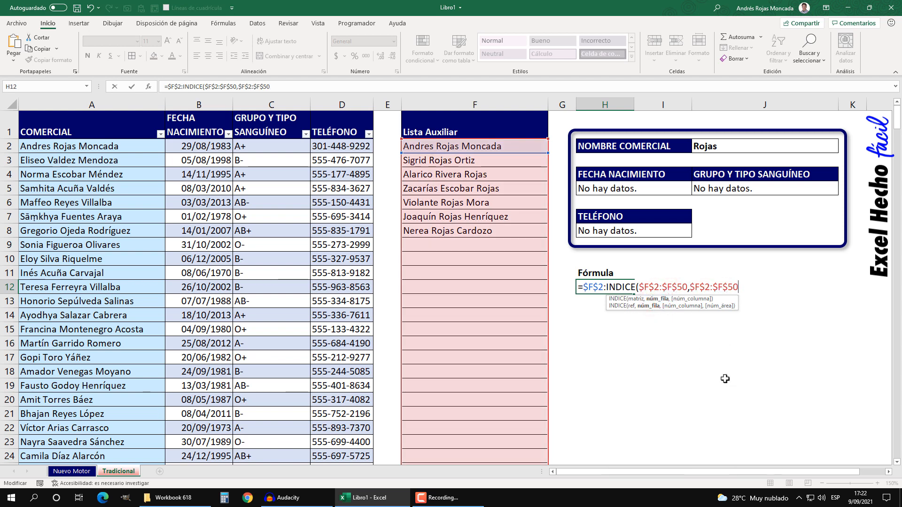
type("<>")
- Preview the evaluated result of the $F$2:$F$50<>"" condition within the formula, and restore the expression
left_click_drag(691, 289, 811, 289)
key("F9")
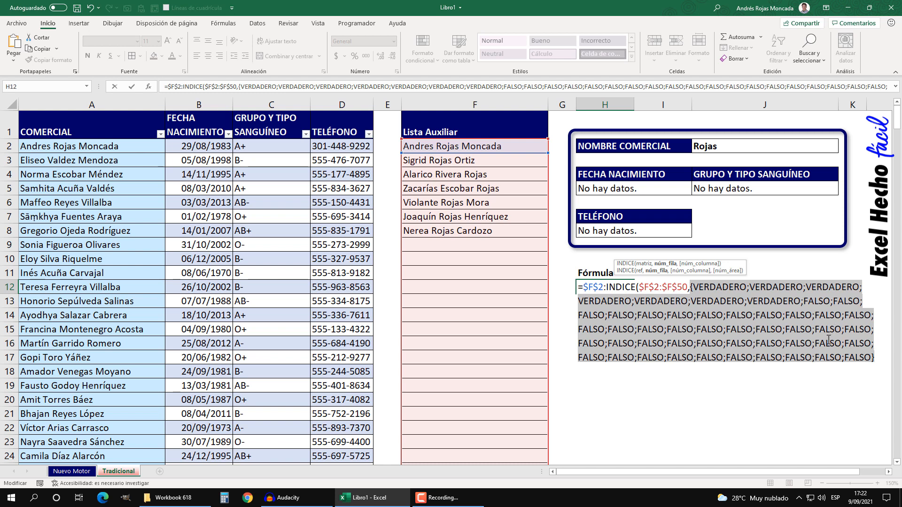
key("ctrl+z")
- Wrap the $F$2:$F$50<>"" condition in SUMAPRODUCTO, enclosing the comparison in its own inner pair of parentheses
left_click(689, 288)
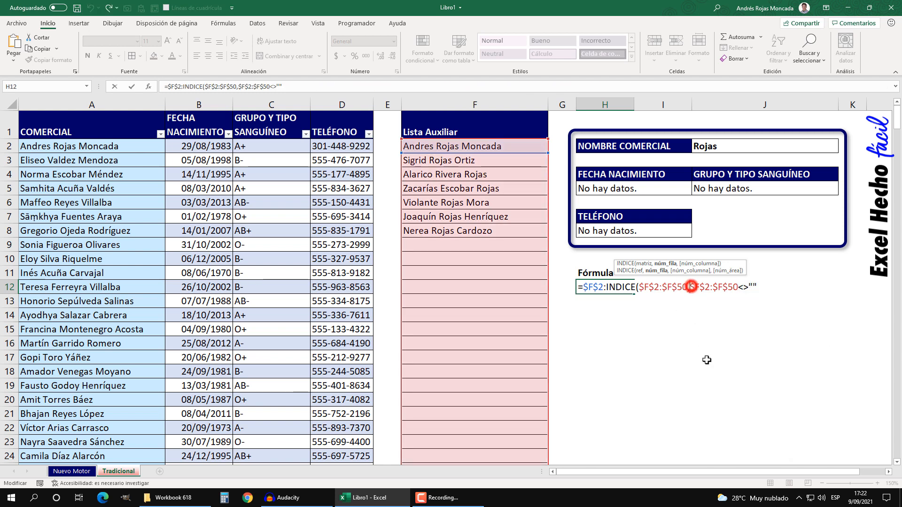
type("sum")
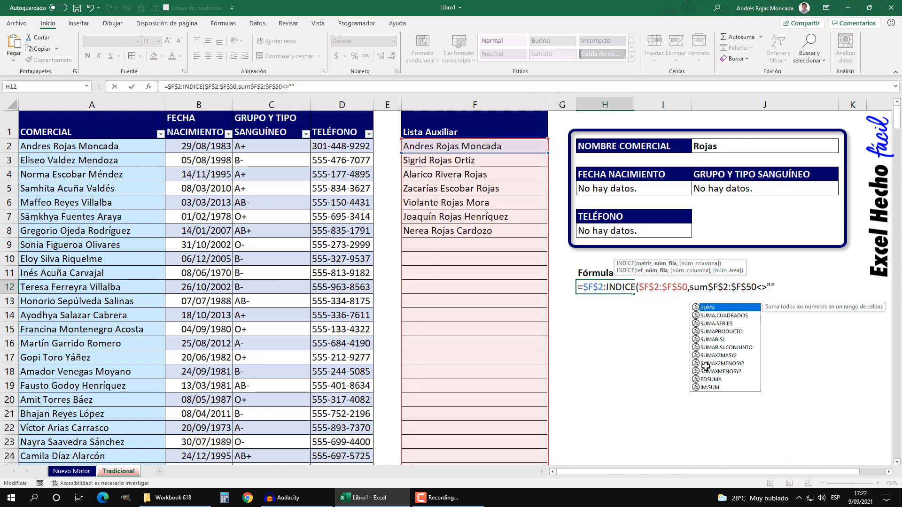
key("Down")
key("Down")
key("Down")
key("Tab")
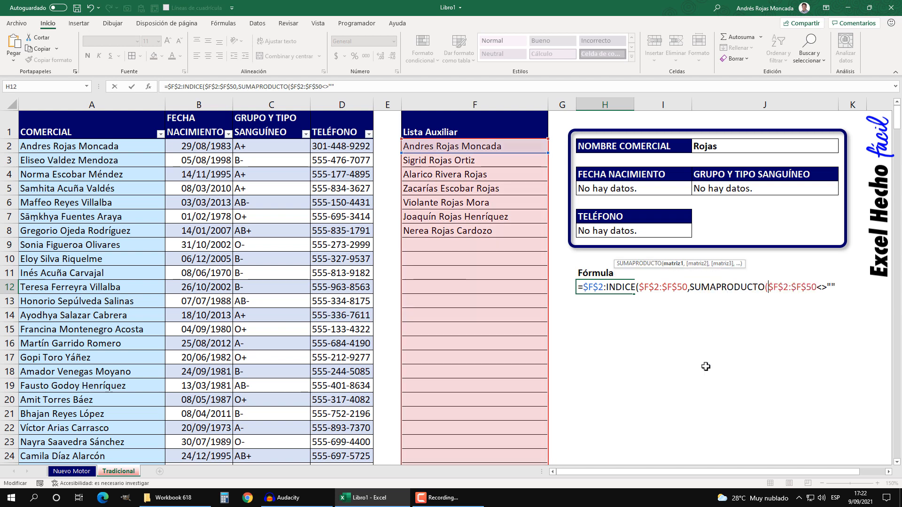
left_click(837, 288)
type(")")
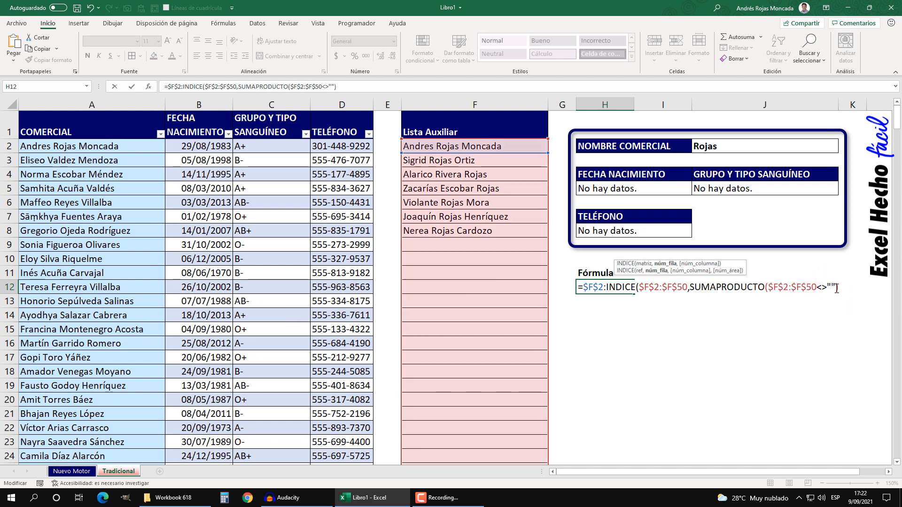
left_click(765, 287)
type("(")
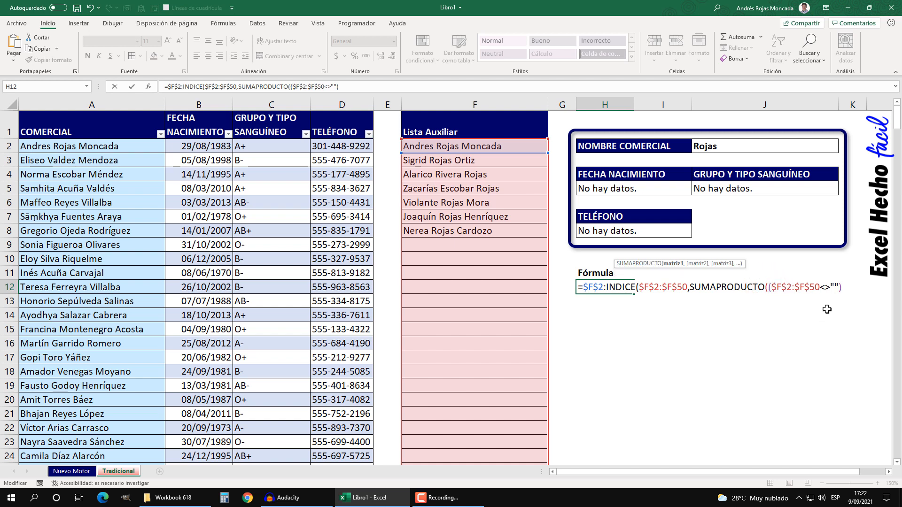
left_click(839, 288)
left_click(765, 287)
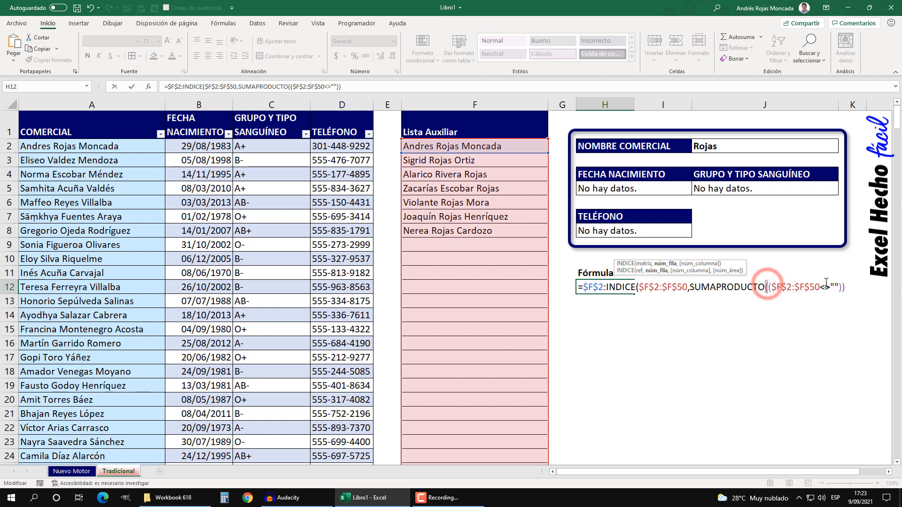
left_click(842, 282)
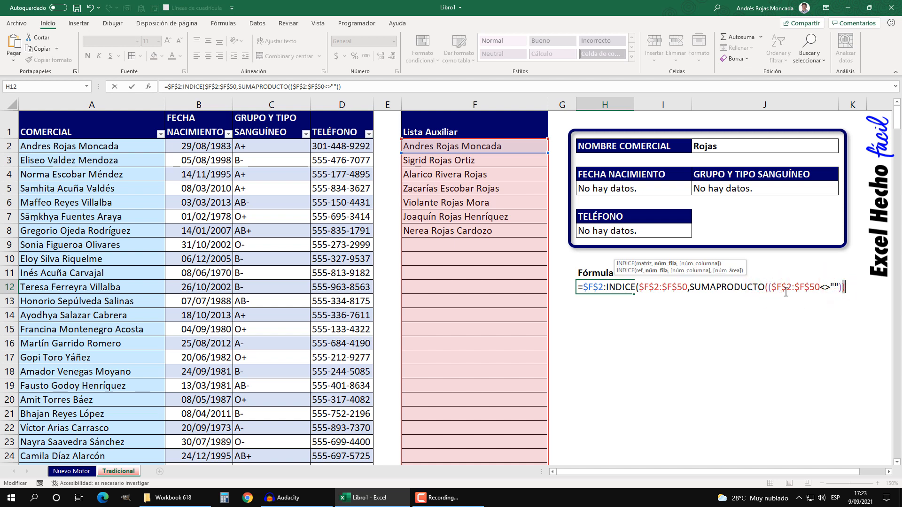
- Multiply the parenthesised condition inside SUMAPRODUCTO by 1
left_click(770, 287)
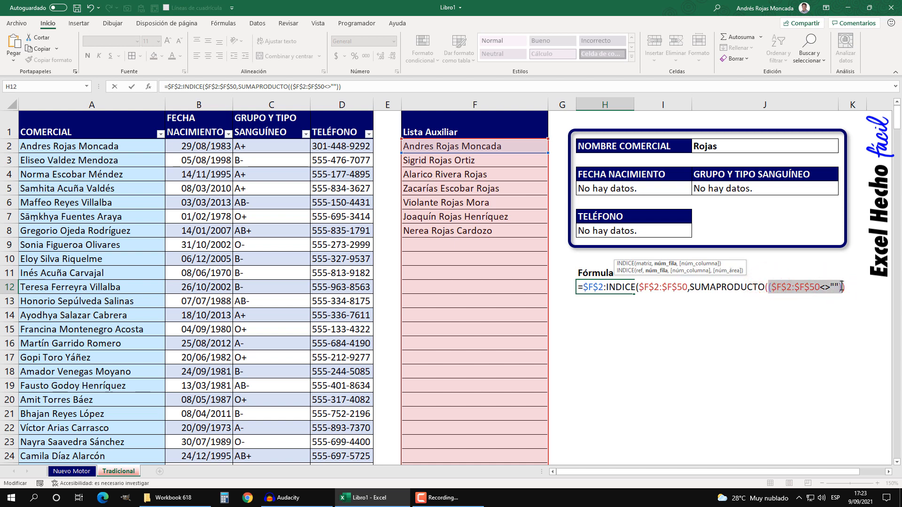
left_click(841, 286)
type("*1")
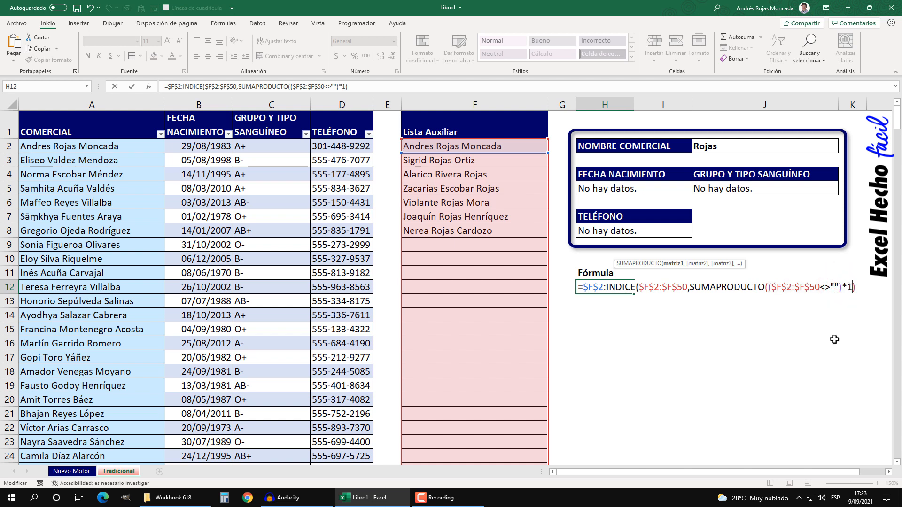
- Preview the evaluated condition array multiplied by 1 and the whole SUMAPRODUCTO result, restoring the formula after each check
left_click_drag(768, 287, 852, 287)
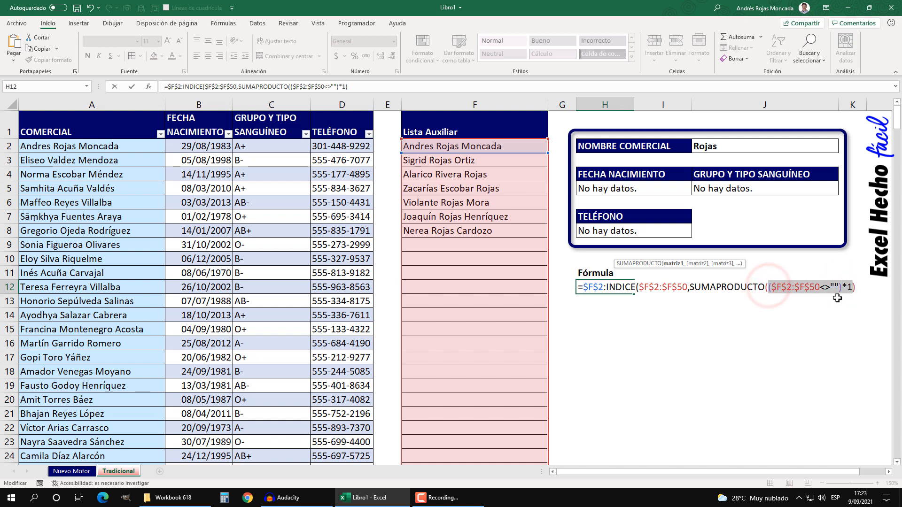
key("F9")
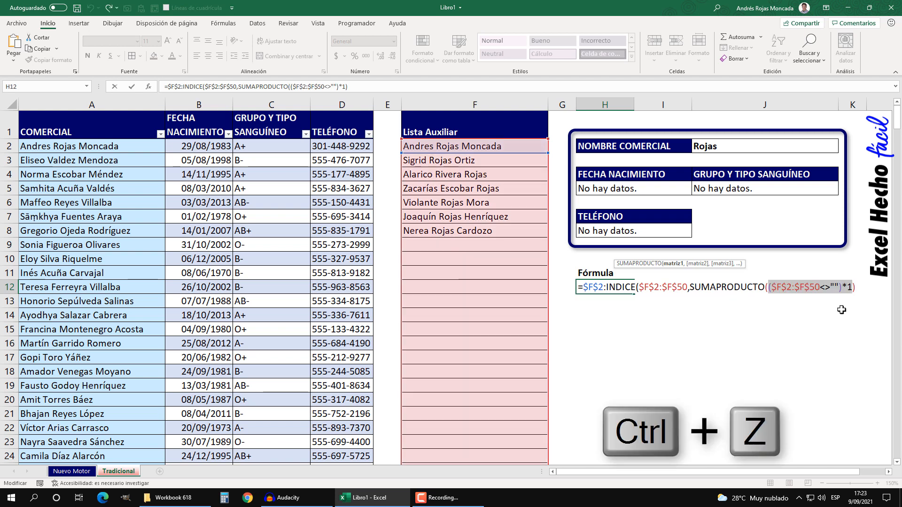
left_click_drag(856, 288, 694, 290)
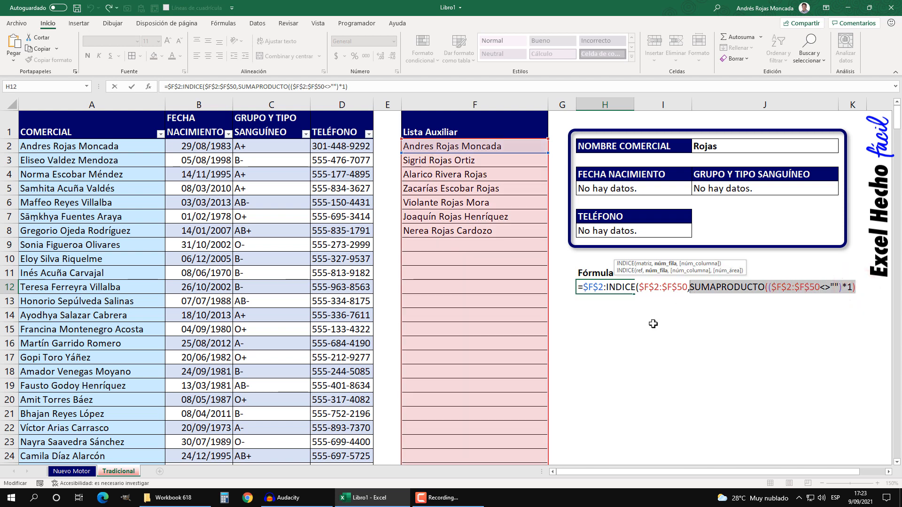
key("F9")
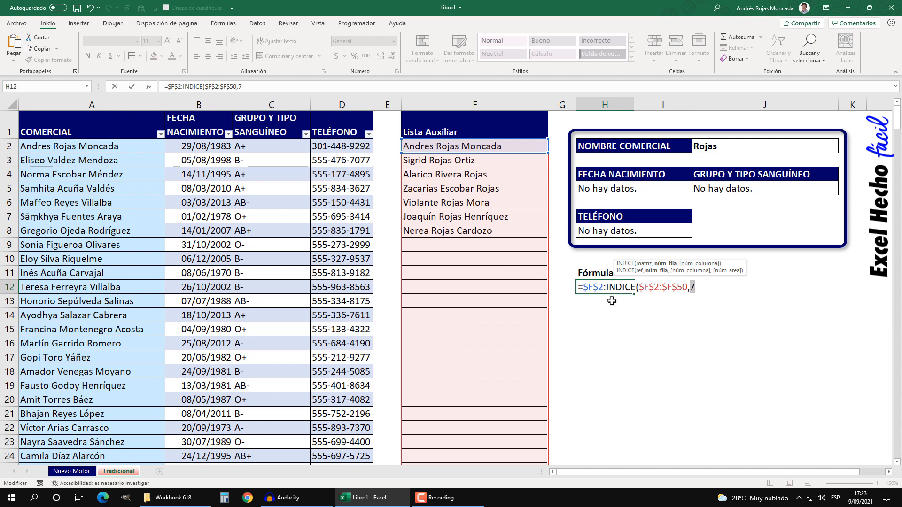
key("ctrl+z")
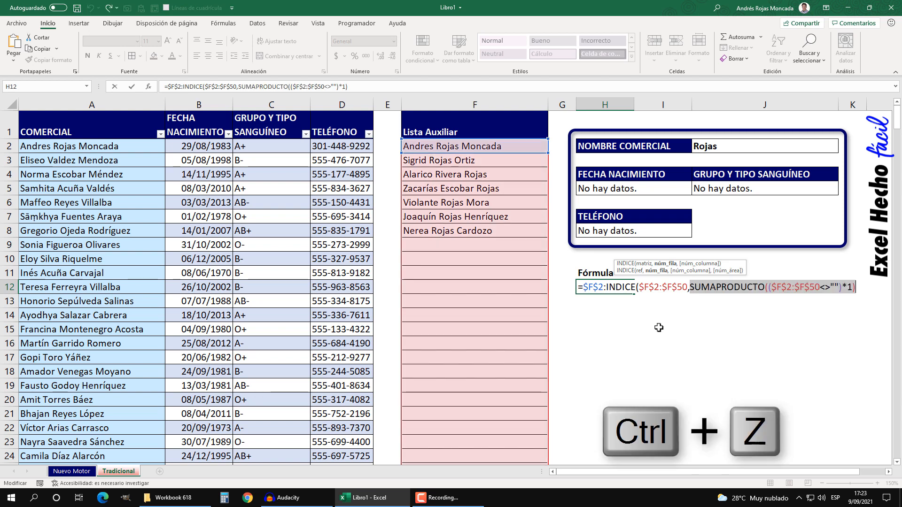
- Close the INDICE function with its final parenthesis and preview its evaluated result, restoring the formula
left_click(854, 288)
type(")")
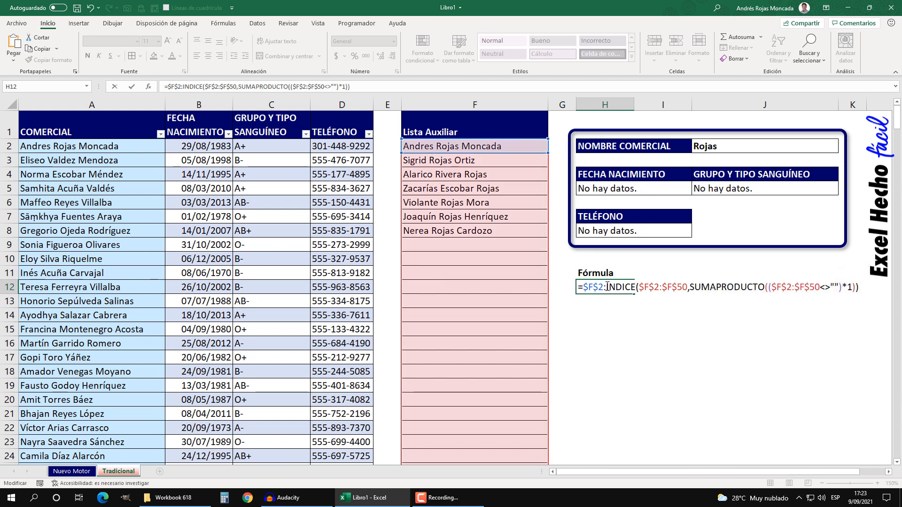
left_click_drag(608, 287, 860, 287)
key("F9")
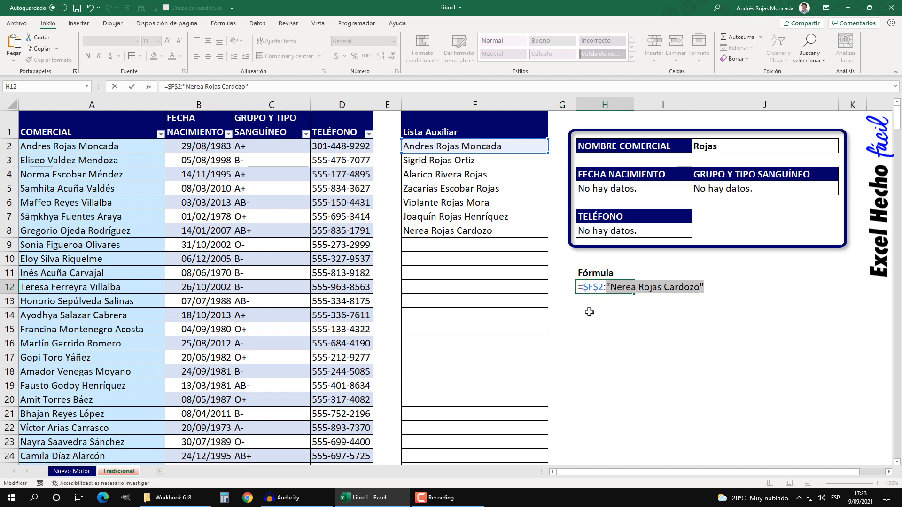
key("ctrl+z")
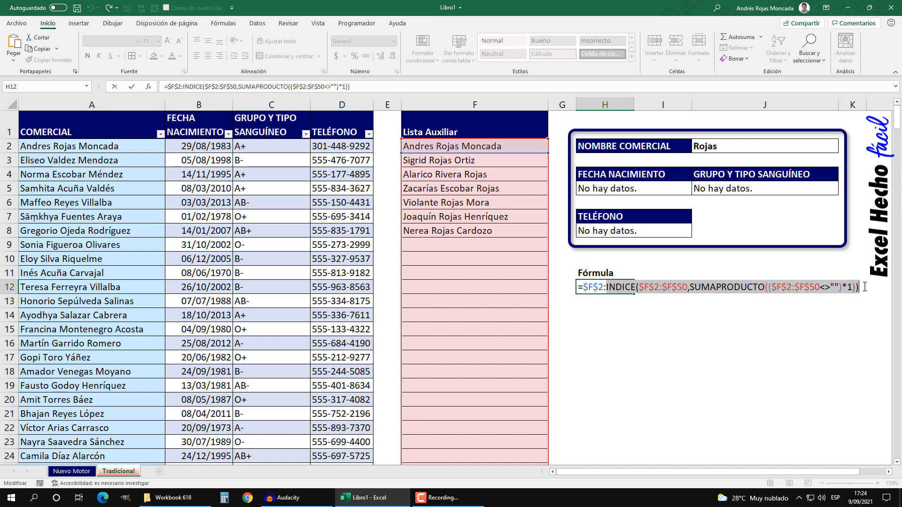
- Preview the list produced by the complete $F$2:INDICE range expression, and restore the formula
left_click_drag(859, 287, 583, 287)
key("F9")
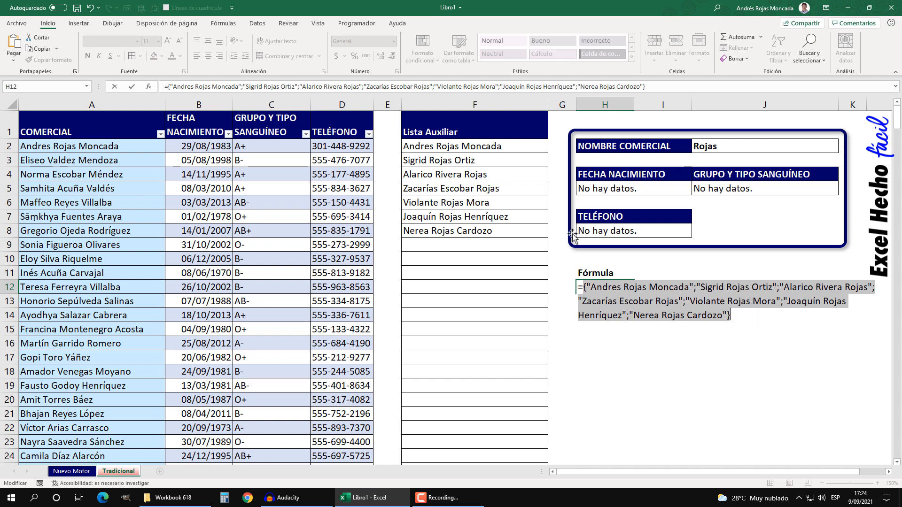
key("ctrl+z")
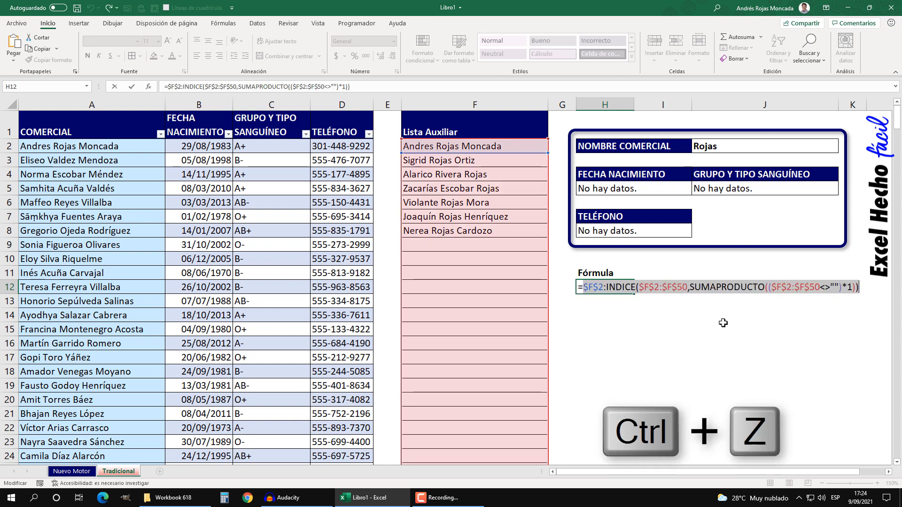
- Copy the complete formula, and keep it in H12 as plain text by adding a leading space before the equals sign
left_click_drag(860, 287, 582, 288)
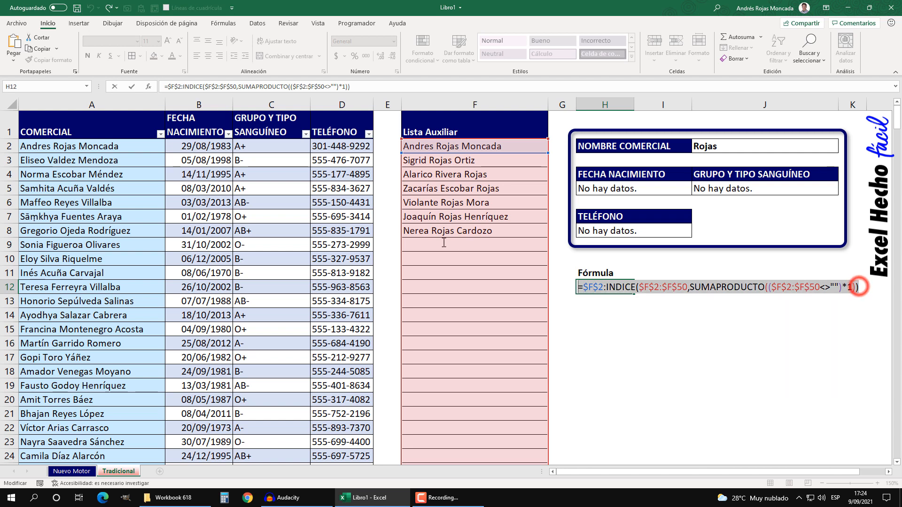
key("ctrl+c")
left_click(579, 288)
key("Return")
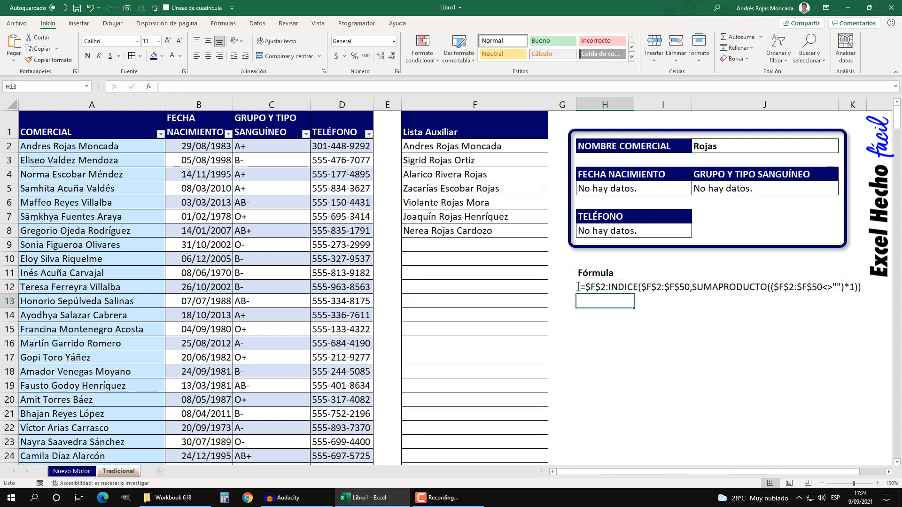
- Start a new workbook-scoped defined name called ListaComerciales
left_click(585, 315)
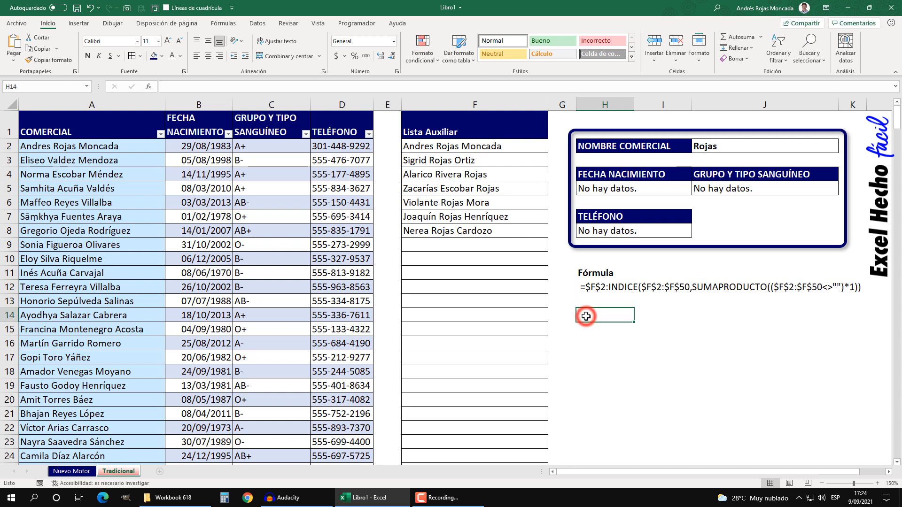
left_click(224, 24)
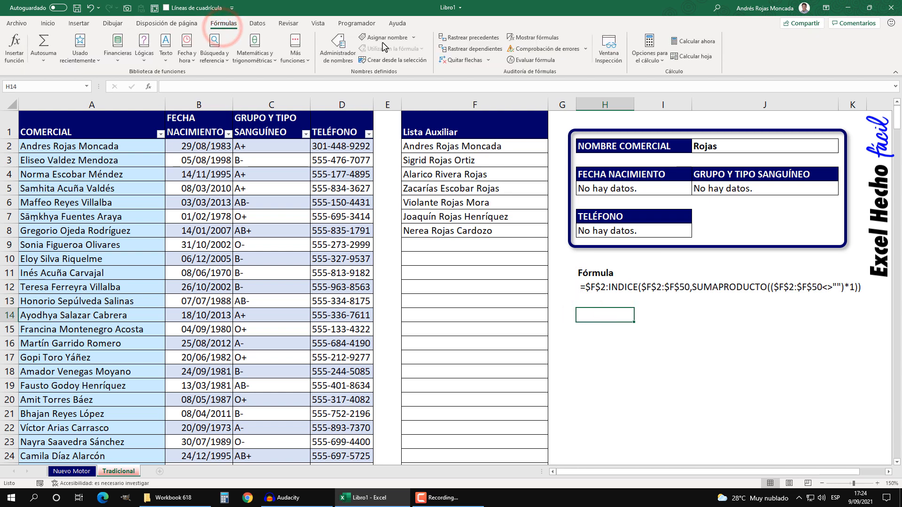
left_click(339, 45)
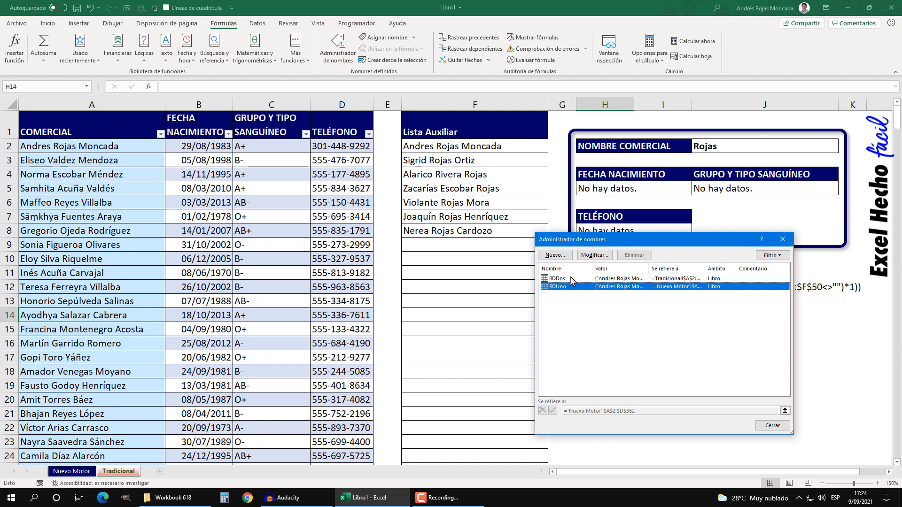
left_click(569, 279)
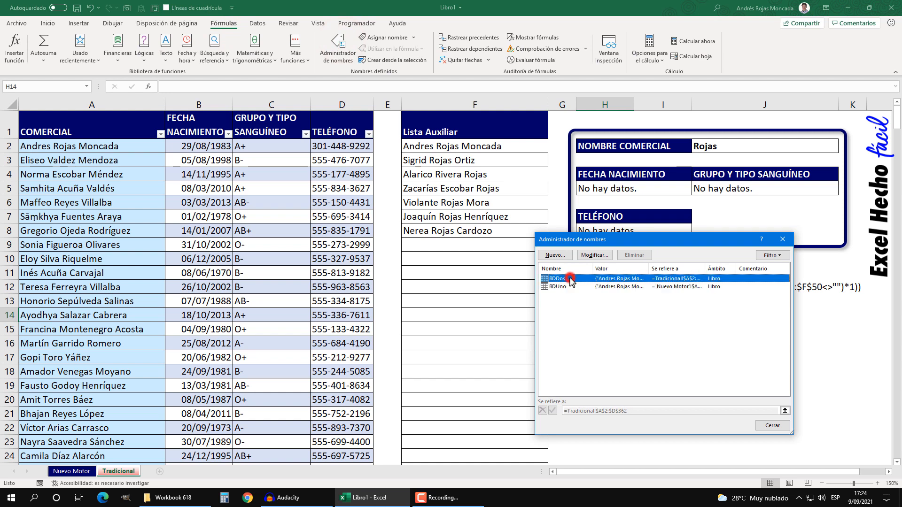
left_click(566, 254)
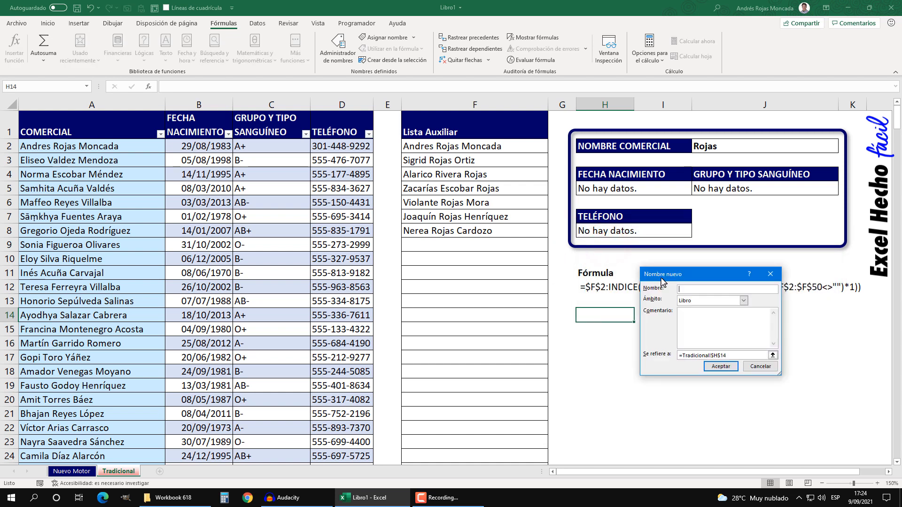
left_click_drag(661, 275, 590, 262)
left_click(614, 275)
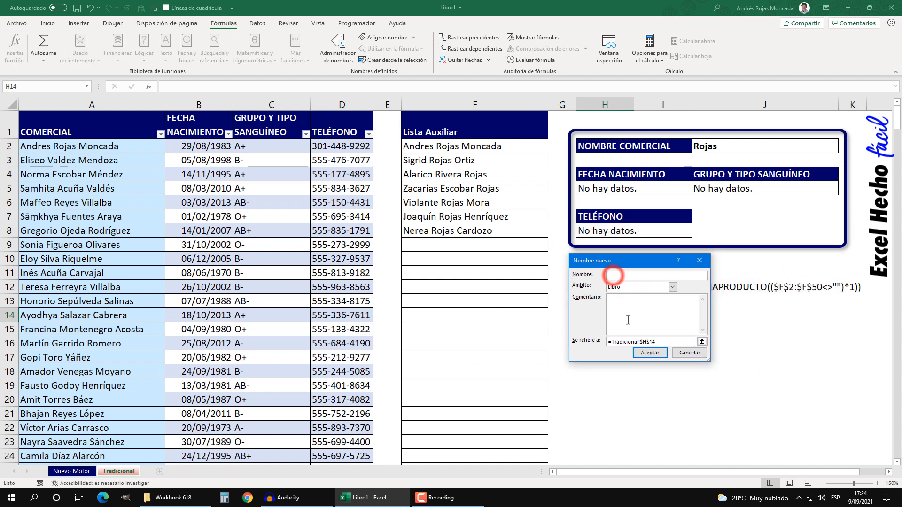
type("ListaComerciales")
- Replace the ListaComerciales reference with the copied $F$2:INDICE formula, save the name, and check the range it covers on the sheet
left_click_drag(661, 341, 598, 345)
key("BackSpace")
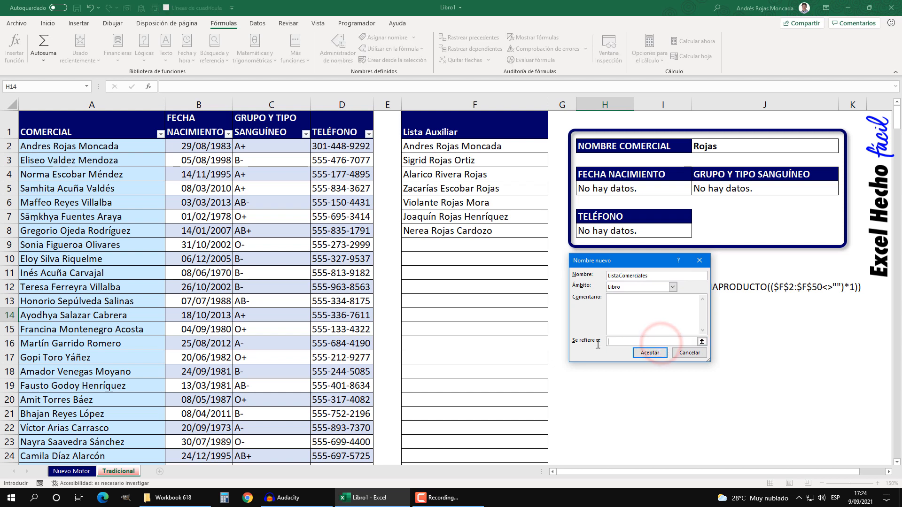
key("ctrl+v")
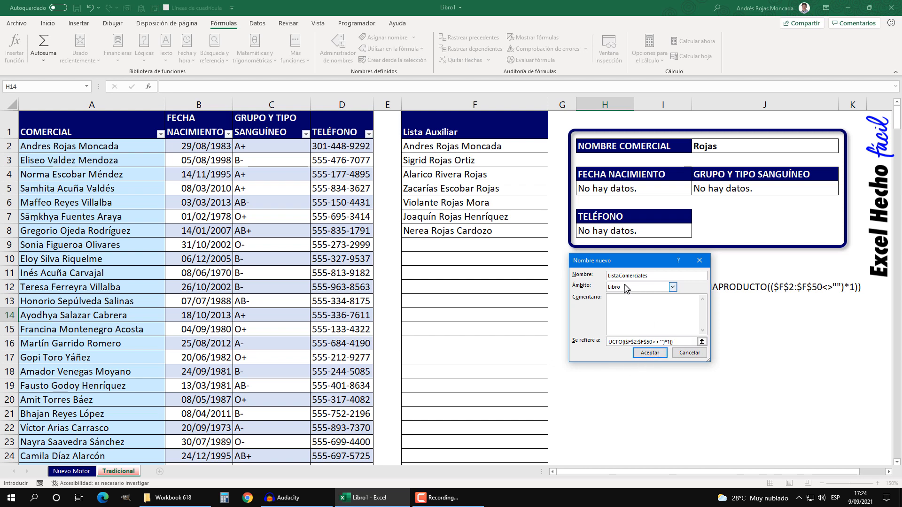
left_click(650, 353)
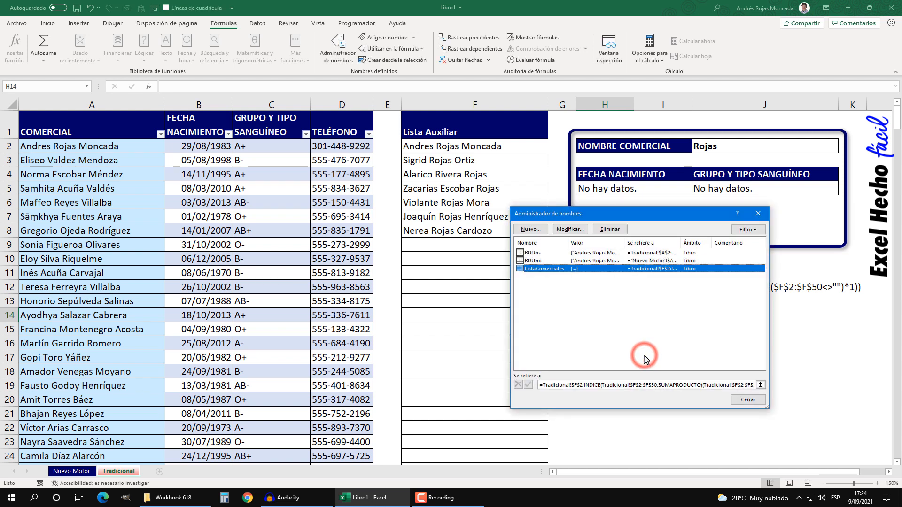
left_click(686, 386)
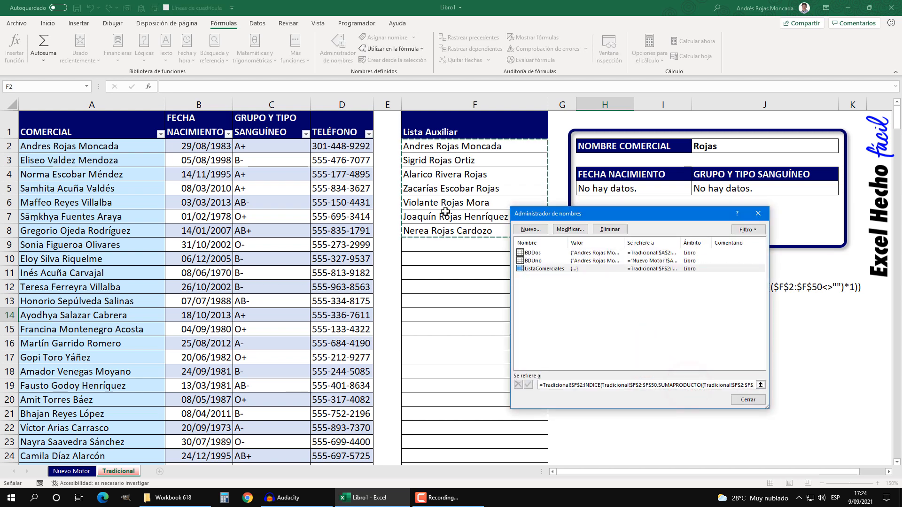
left_click(748, 400)
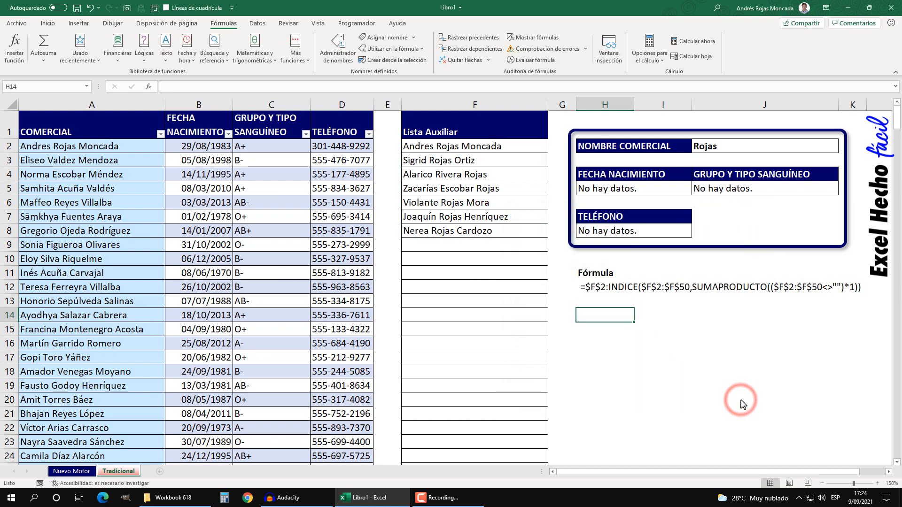
- Set the data validation of the NOMBRE COMERCIAL cell J2 to a list with =ListaComerciales as its source
left_click(727, 147)
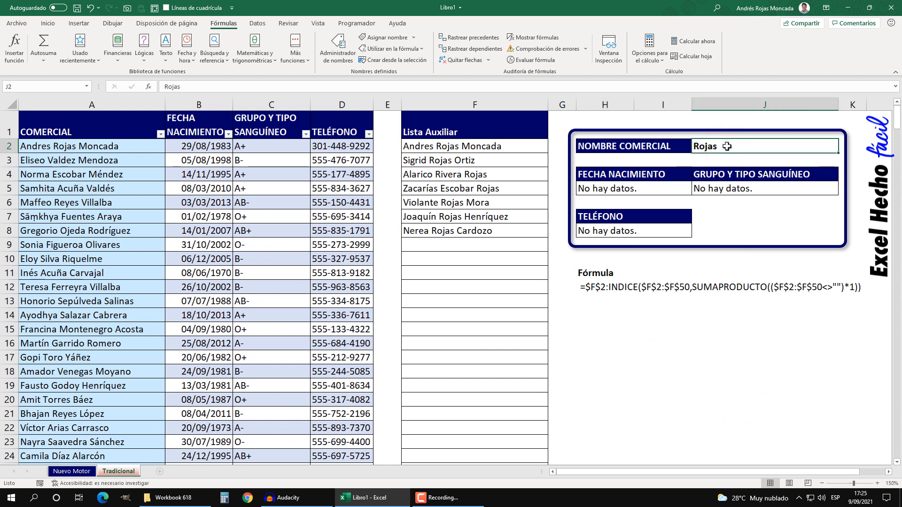
left_click(258, 23)
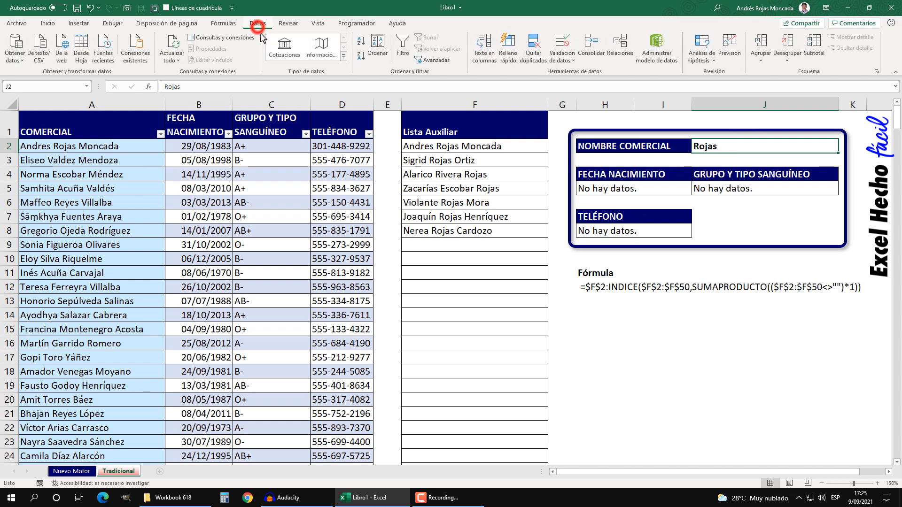
left_click(563, 46)
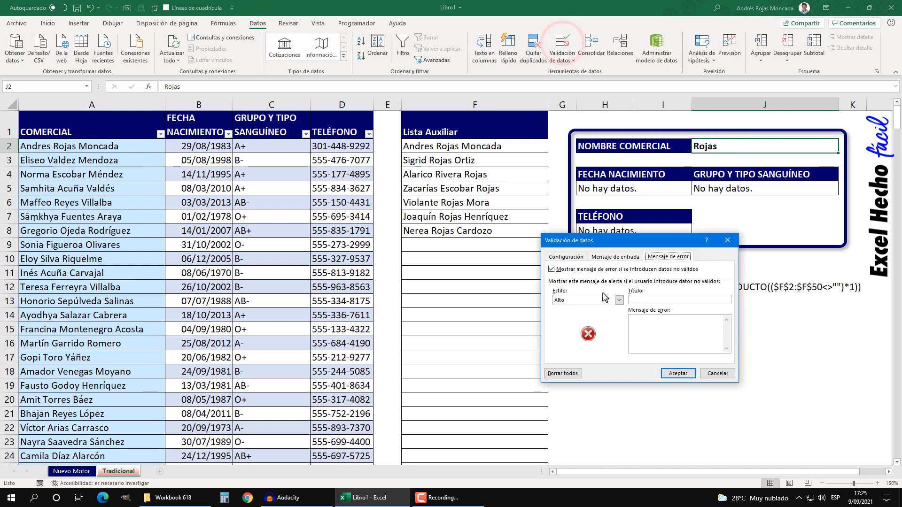
left_click(577, 257)
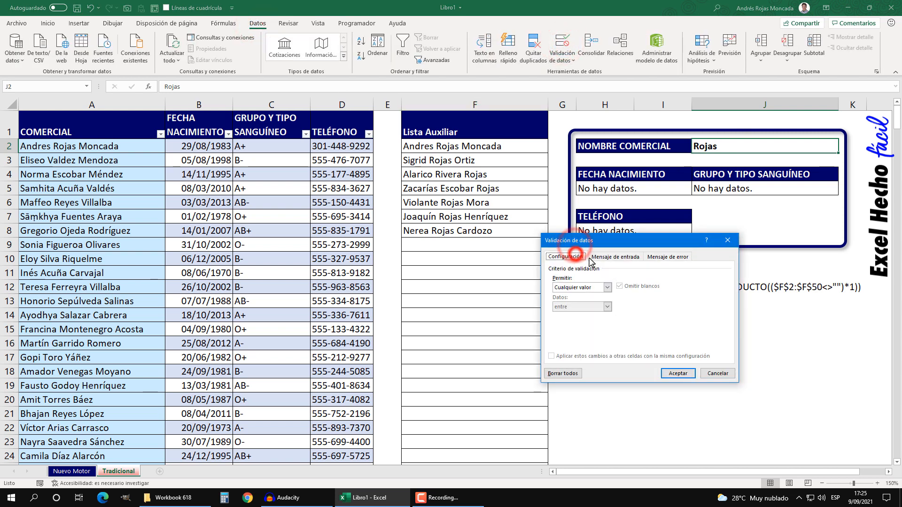
left_click(607, 287)
left_click(592, 314)
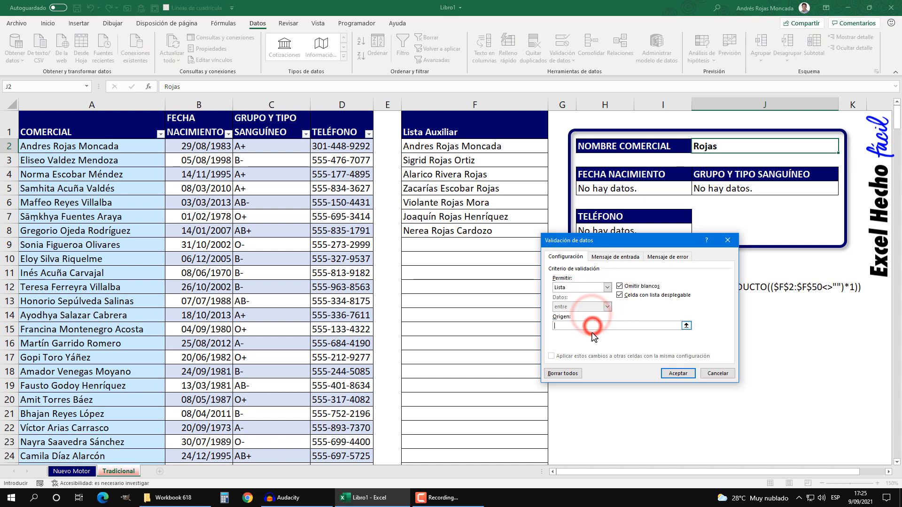
left_click(592, 325)
key("F3")
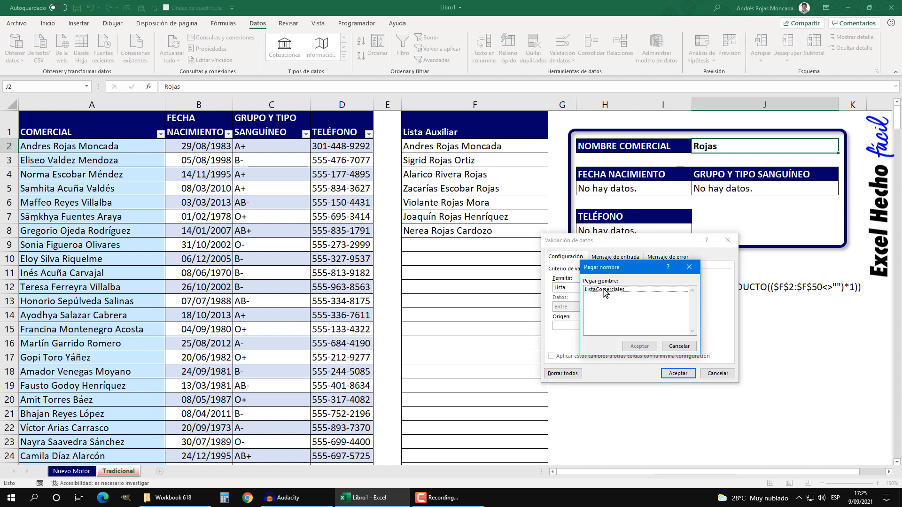
left_click(604, 289)
left_click(640, 346)
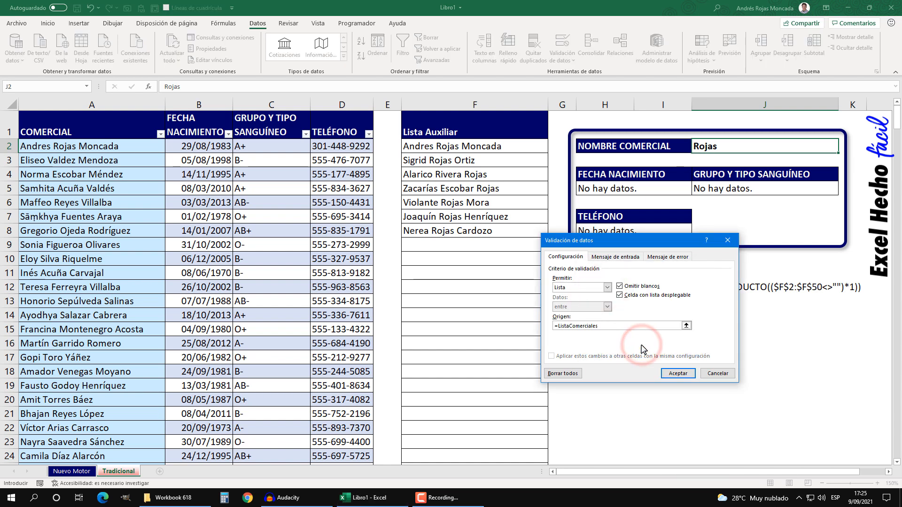
- Disable the error alert for invalid data in J2's validation and apply the rule
left_click(663, 257)
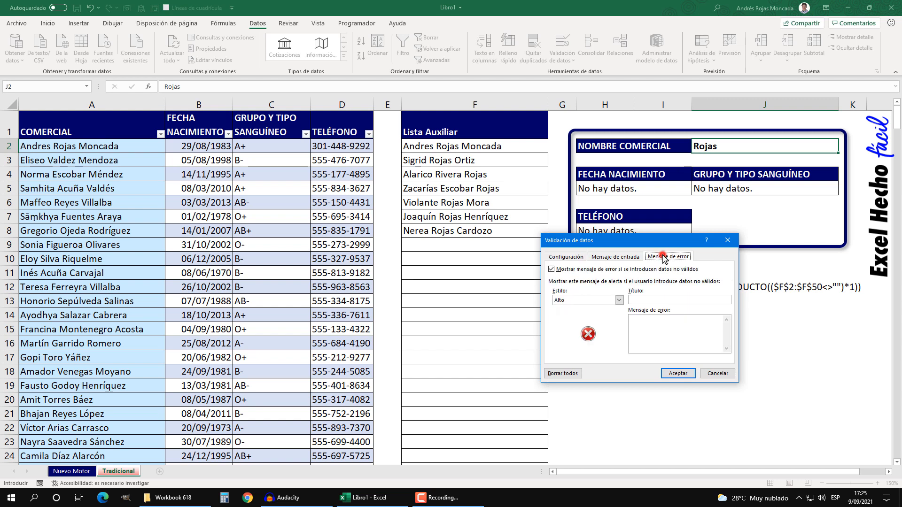
left_click(552, 270)
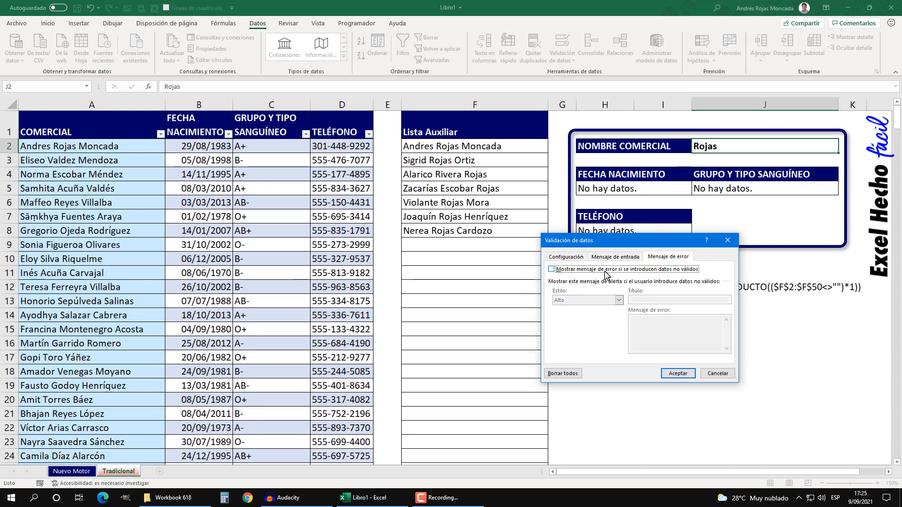
left_click(678, 374)
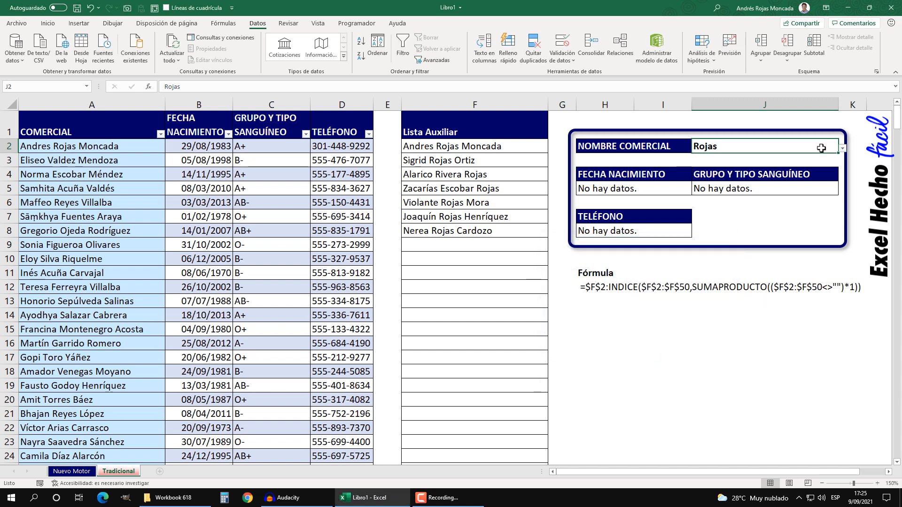
- Clear J2, re-enter the same surname as search text, and examine the names offered in its drop-down list
key("Delete")
type("Rojas")
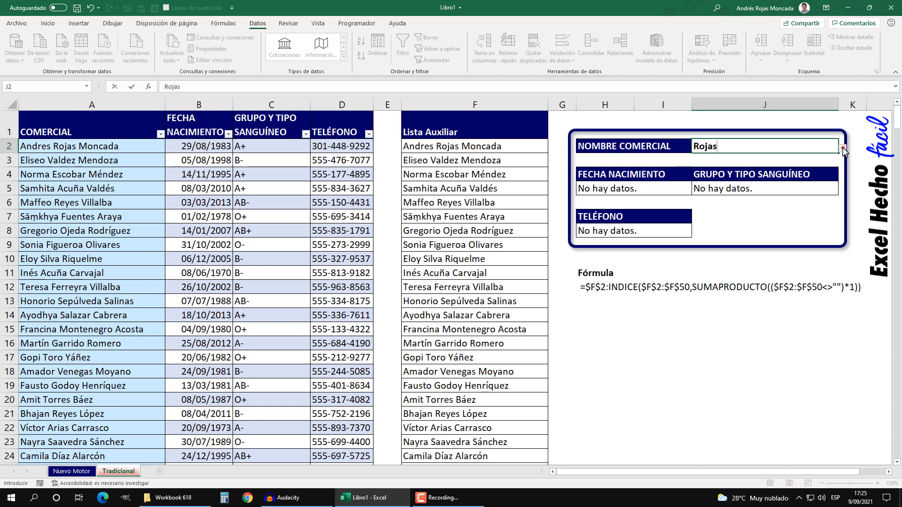
left_click(843, 148)
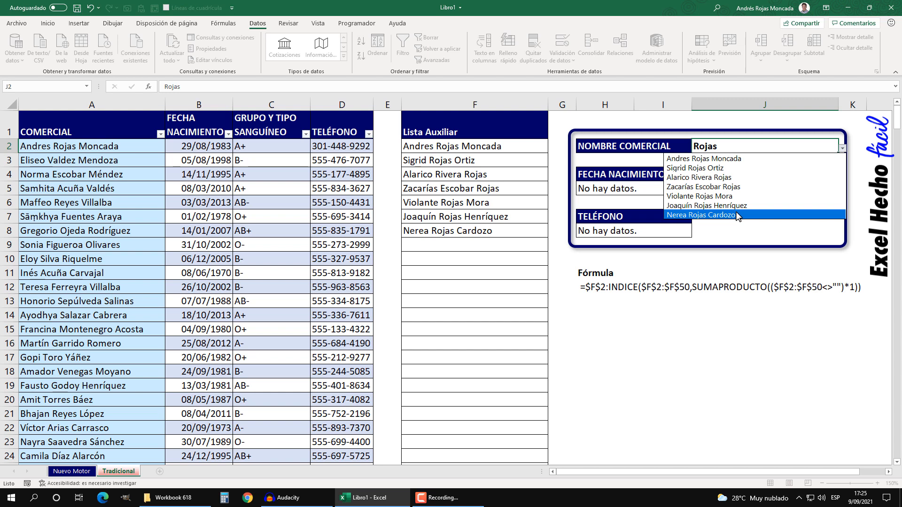
key("Escape")
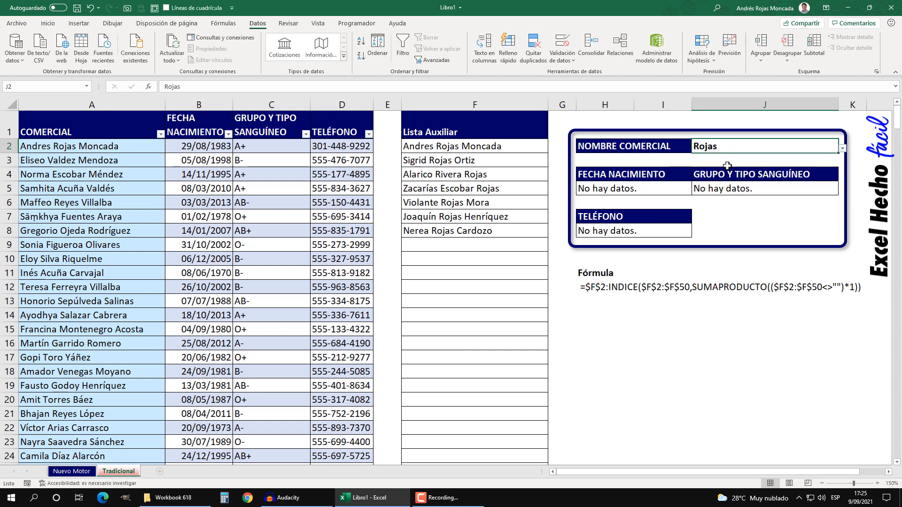
- Test the J2 drop-down with two other surnames as search text, examining the filtered names for each
type("Toro")
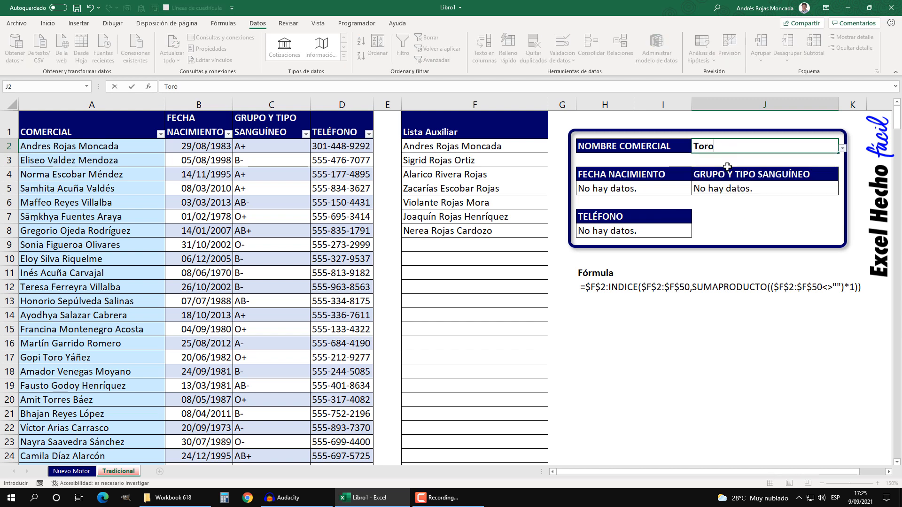
left_click(844, 150)
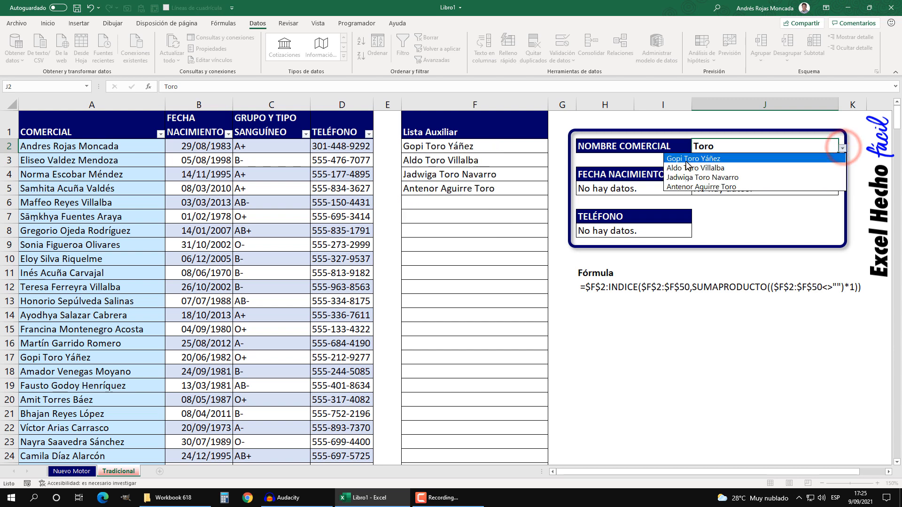
left_click(721, 146)
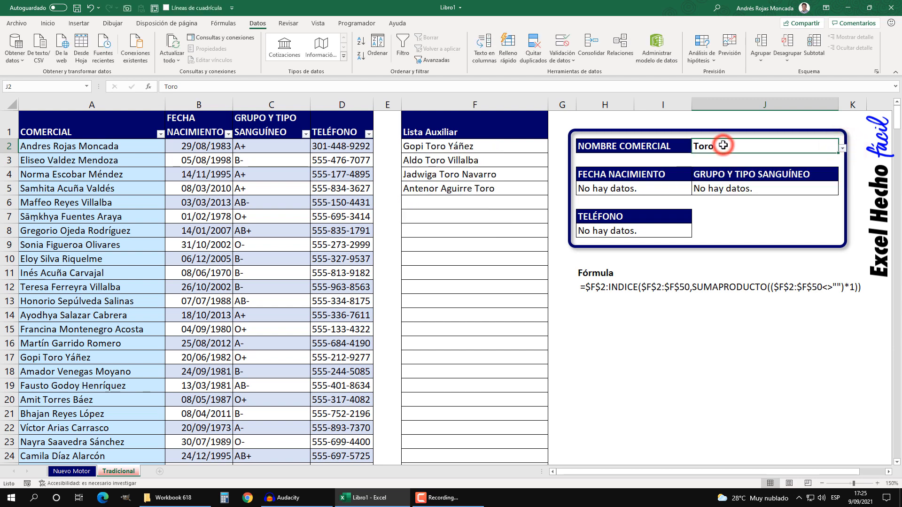
type("Godoy")
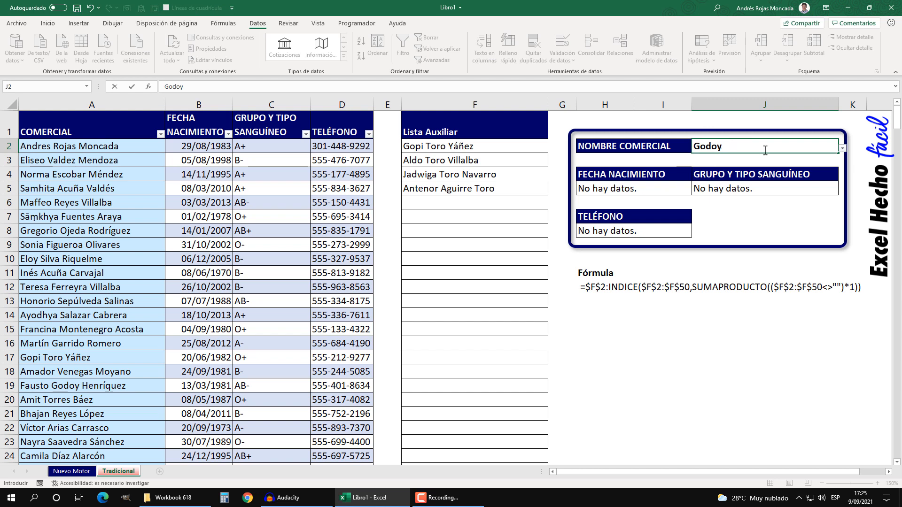
left_click(843, 150)
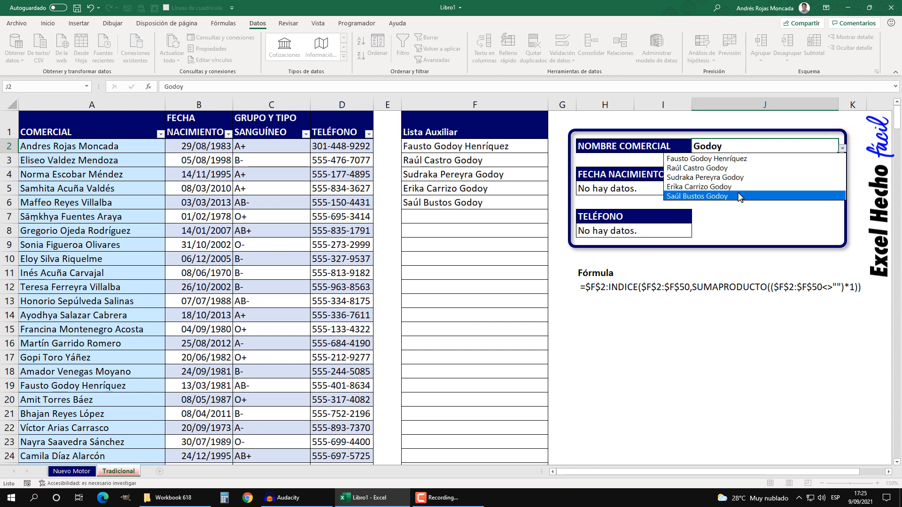
left_click(735, 147)
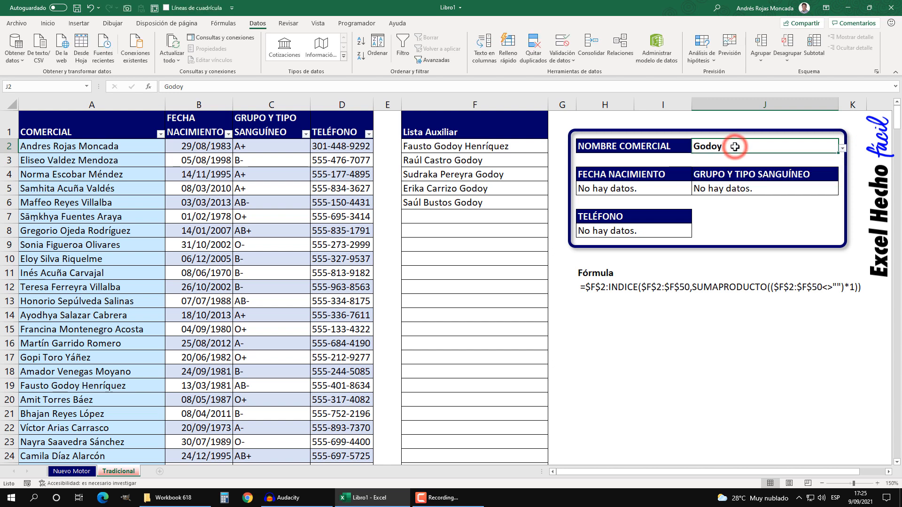
- Enter the original surname in J2 again and choose the third matching full name from the drop-down list
type("Rojas")
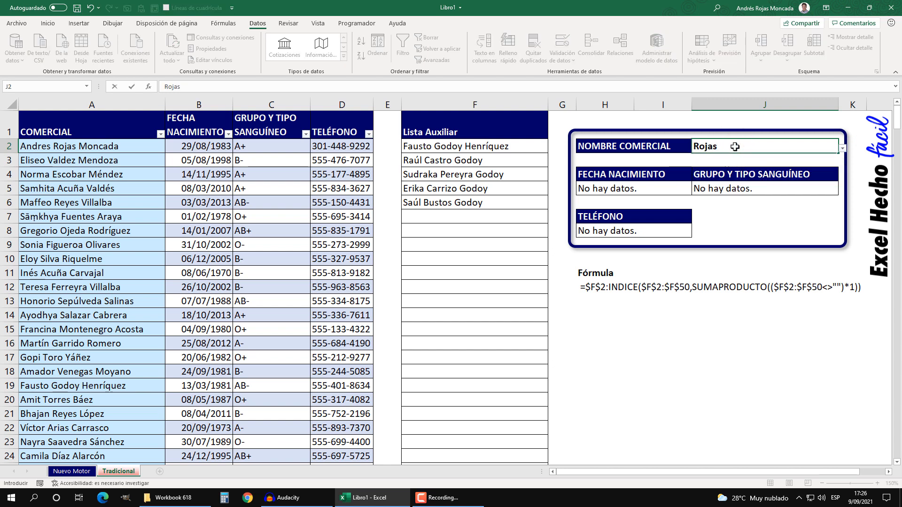
left_click(843, 148)
left_click(748, 177)
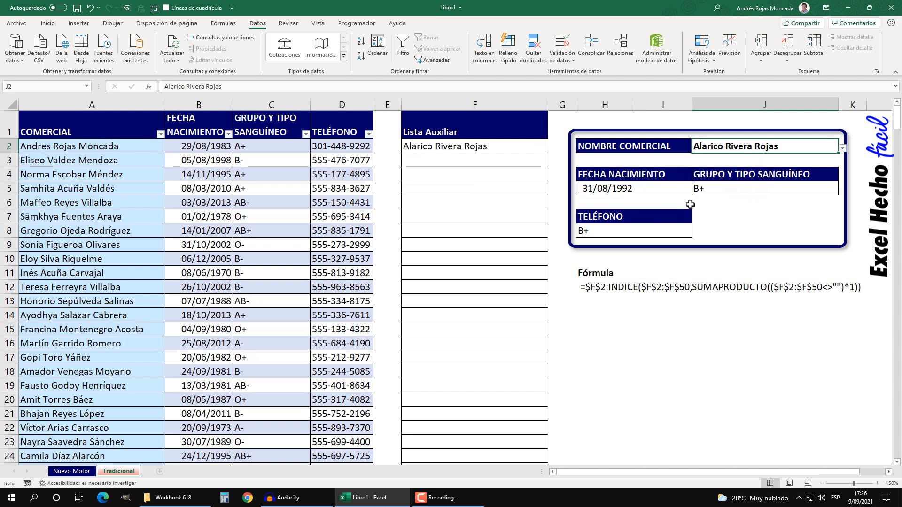
- Examine the BUSCARV formula of the TELÉFONO result in H8, including its column index argument, without editing it
left_click(616, 235)
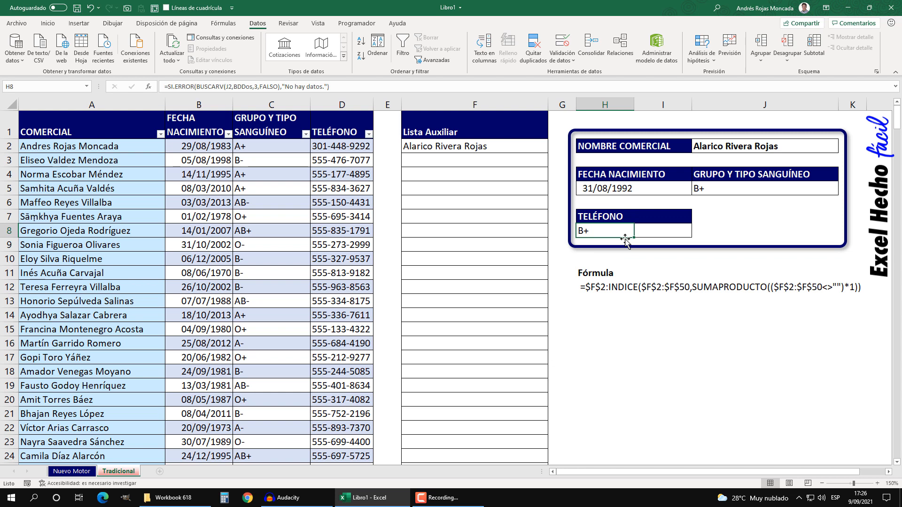
key("F2")
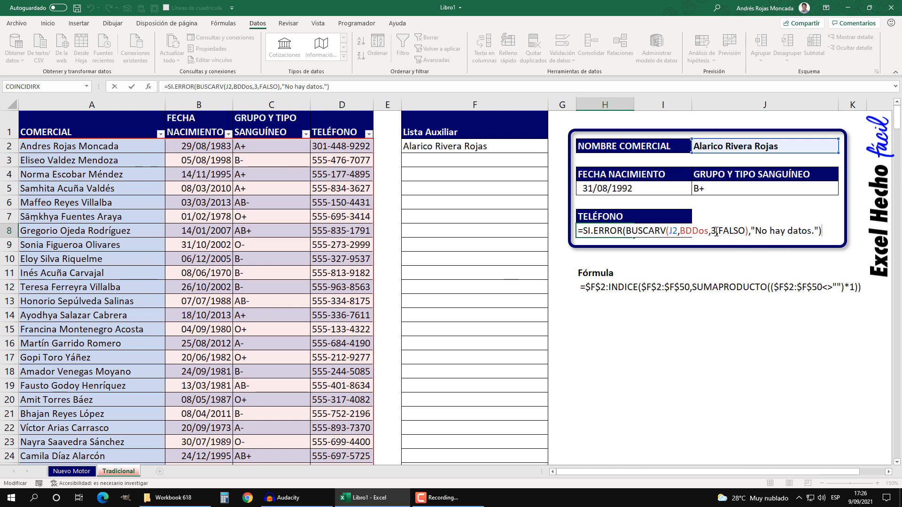
key("Escape")
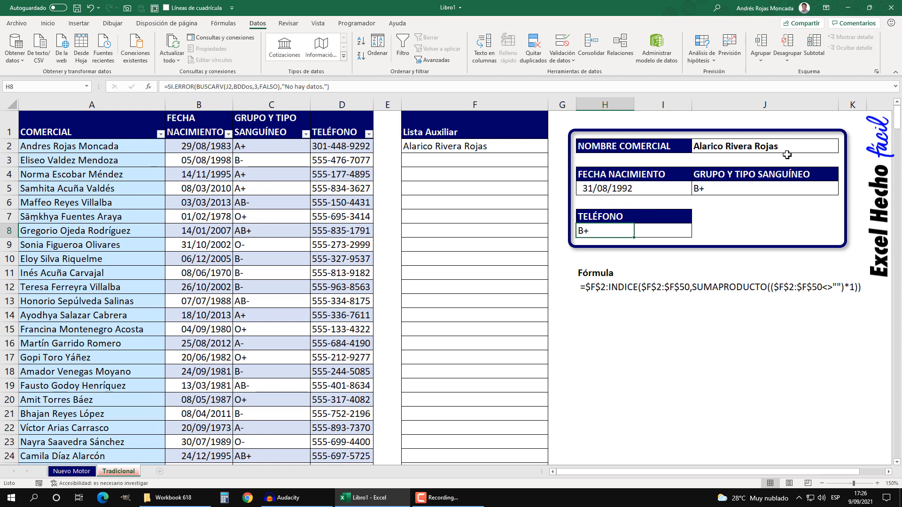
- Replace the name in J2 with the original surname as search text and choose the first matching full name from the drop-down list
left_click(744, 147)
left_click(842, 148)
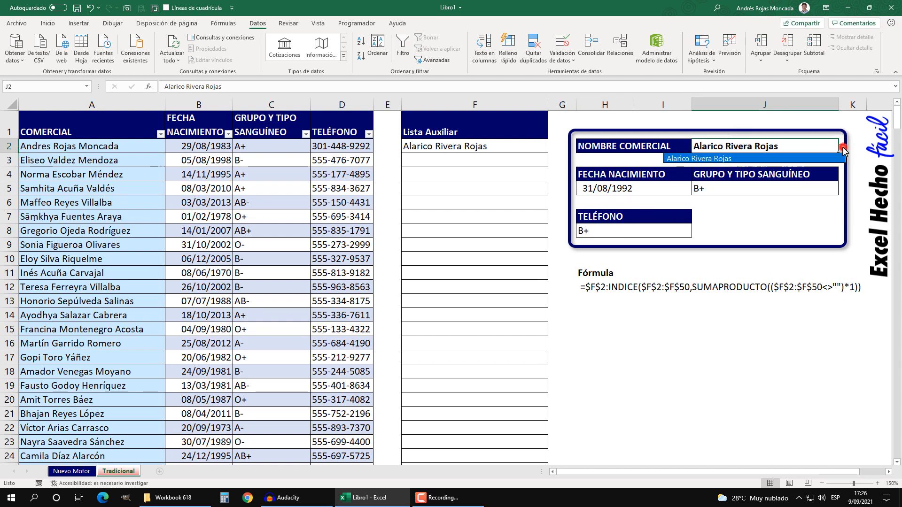
left_click(715, 159)
type("Roj")
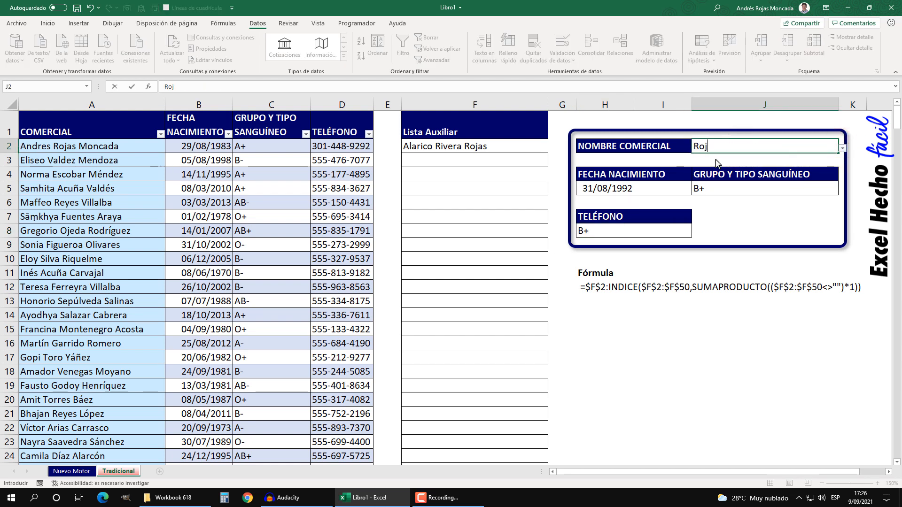
left_click(843, 148)
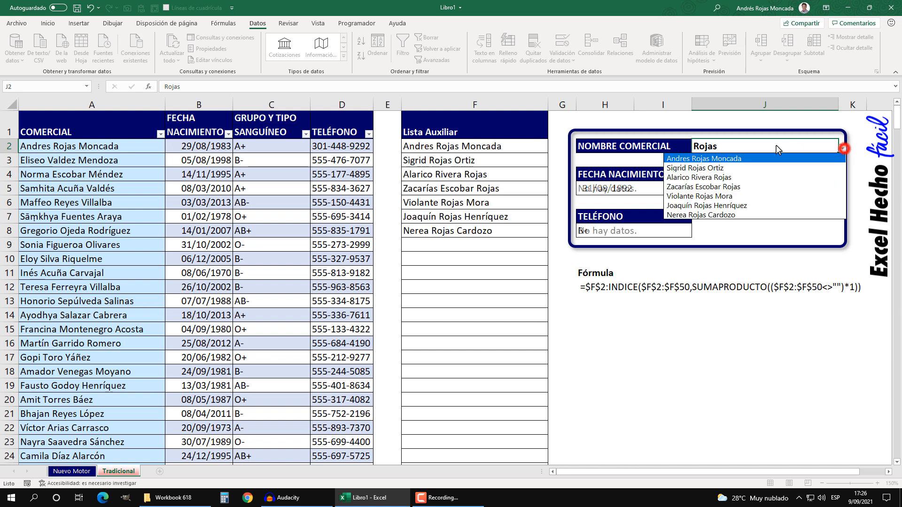
left_click(713, 160)
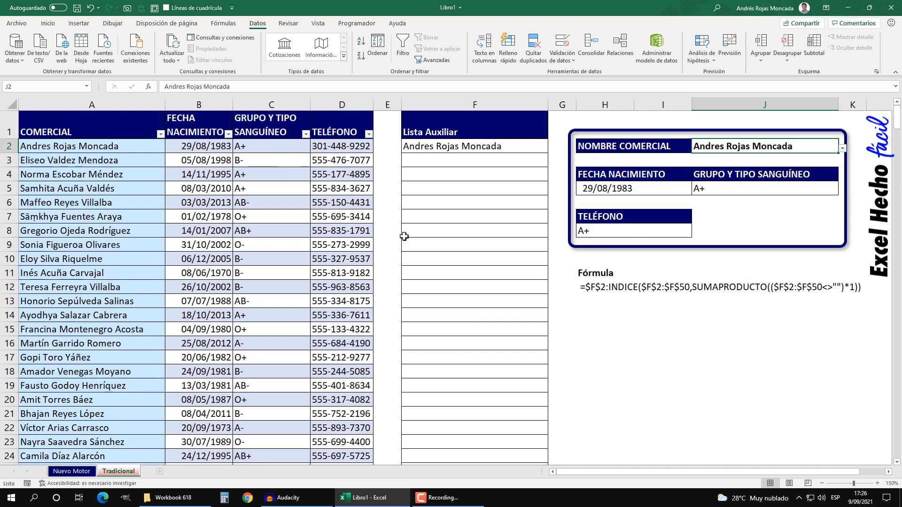
- Set the column index argument of the BUSCARV formula in the TELÉFONO result cell H8 to 4
left_click(581, 234)
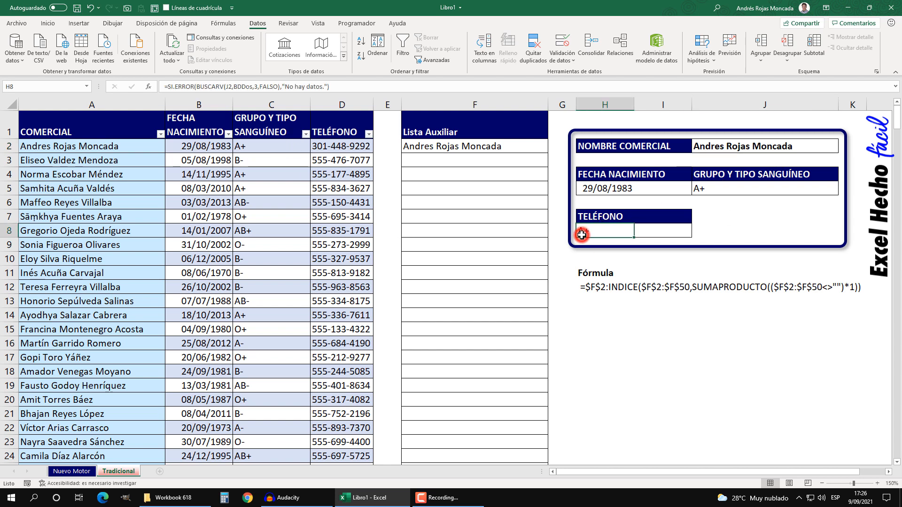
key("F2")
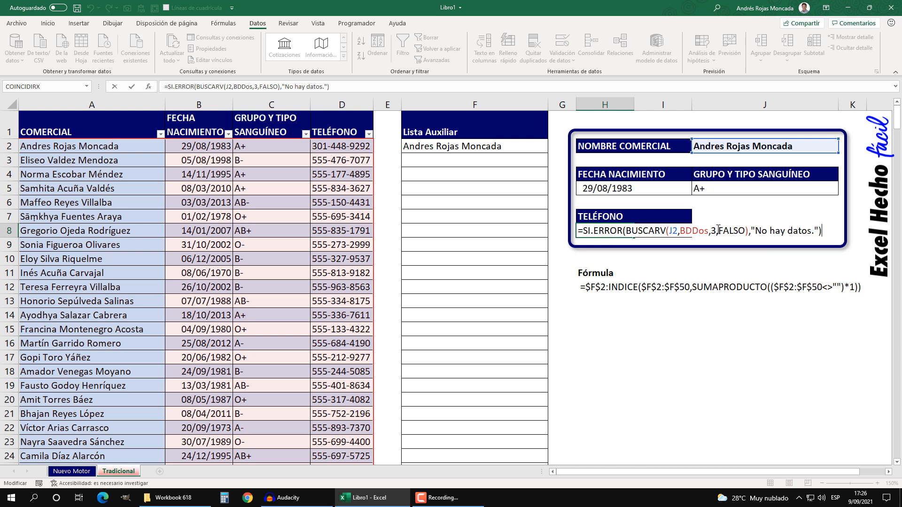
left_click(714, 229)
key("Return")
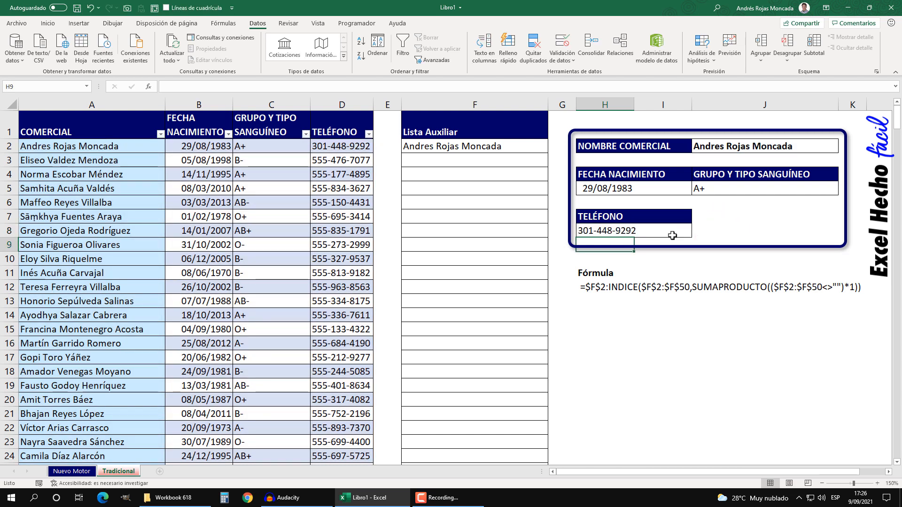
left_click(591, 230)
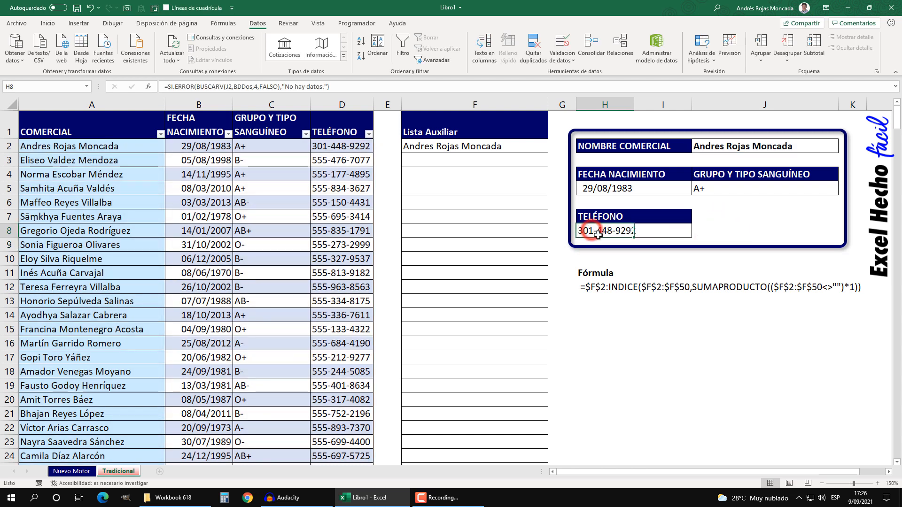
left_click(604, 318)
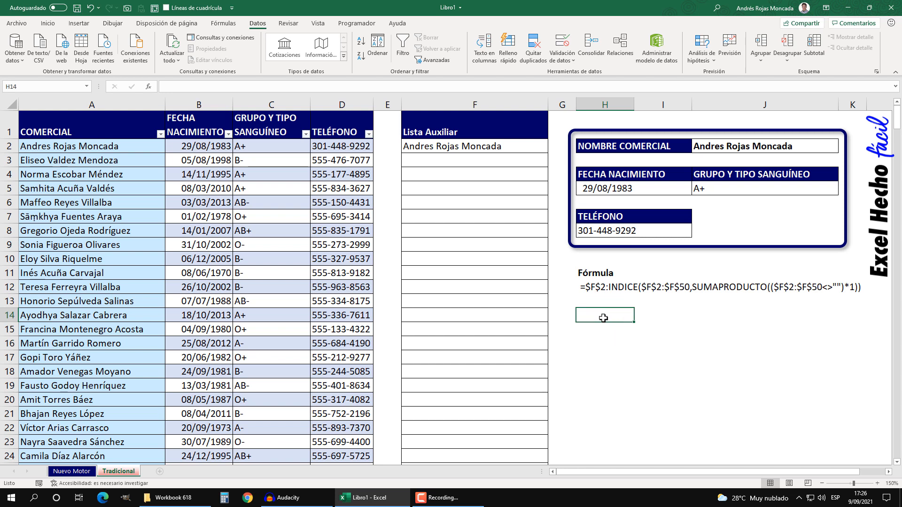
- Examine the BUSCARX formulas for FECHA NACIMIENTO, GRUPO Y TIPO SANGUÍNEO and TELÉFONO on the Nuevo Motor sheet without editing them
left_click(84, 472)
left_click(463, 188)
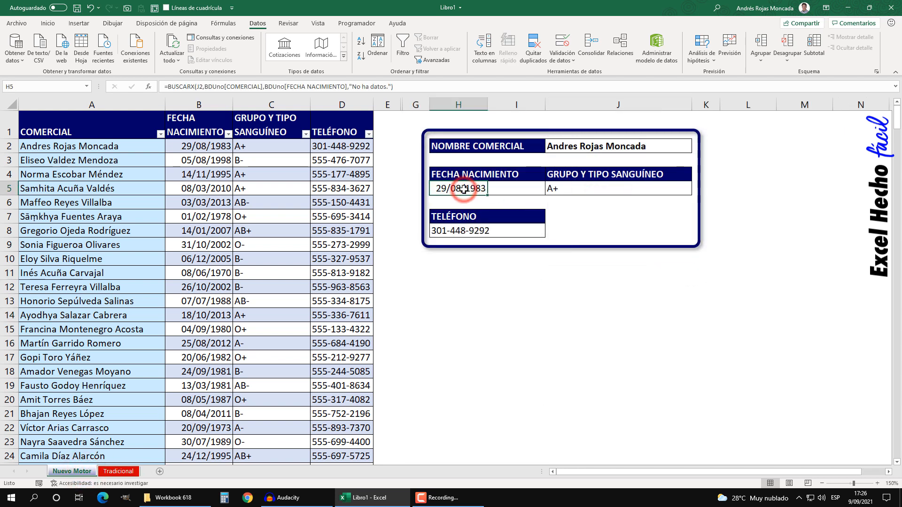
key("F2")
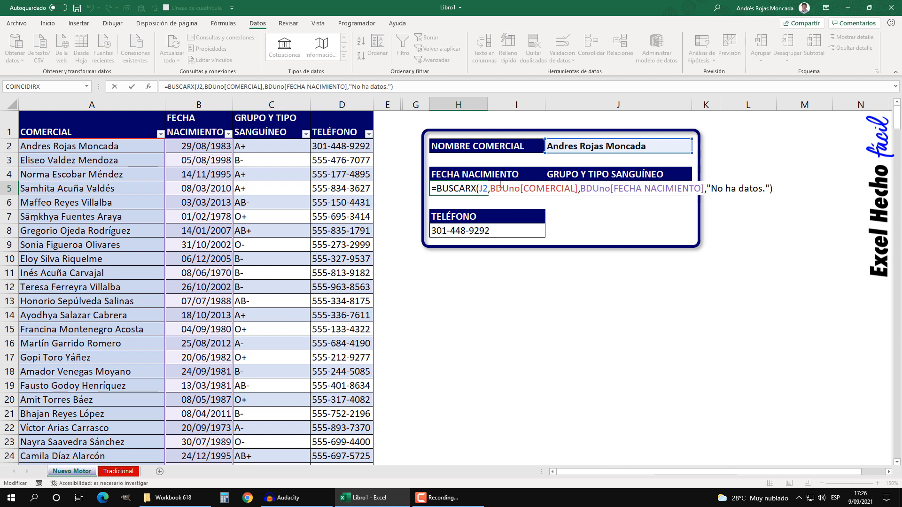
key("Escape")
left_click(557, 187)
key("F2")
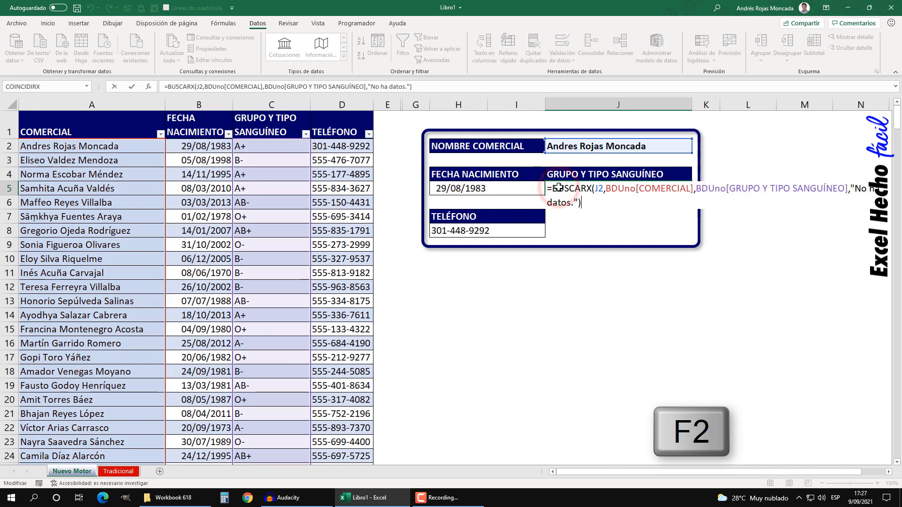
key("Escape")
left_click(447, 228)
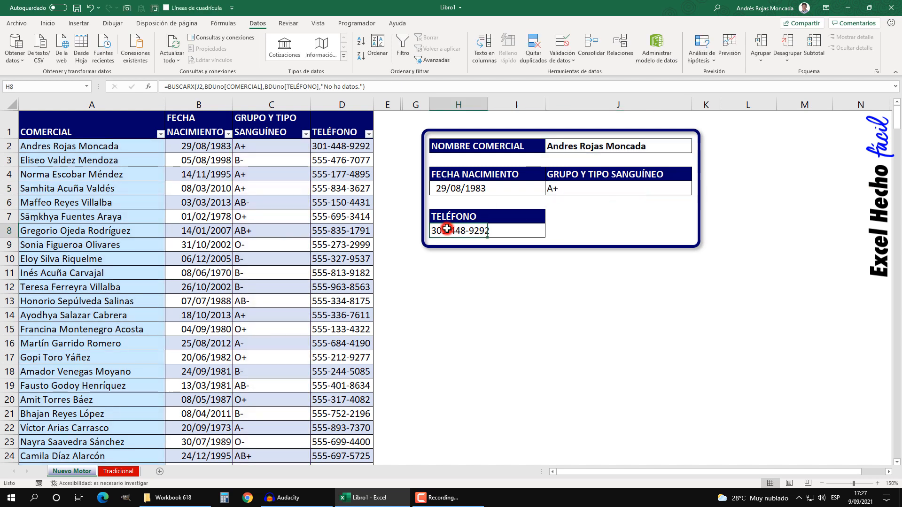
key("F2")
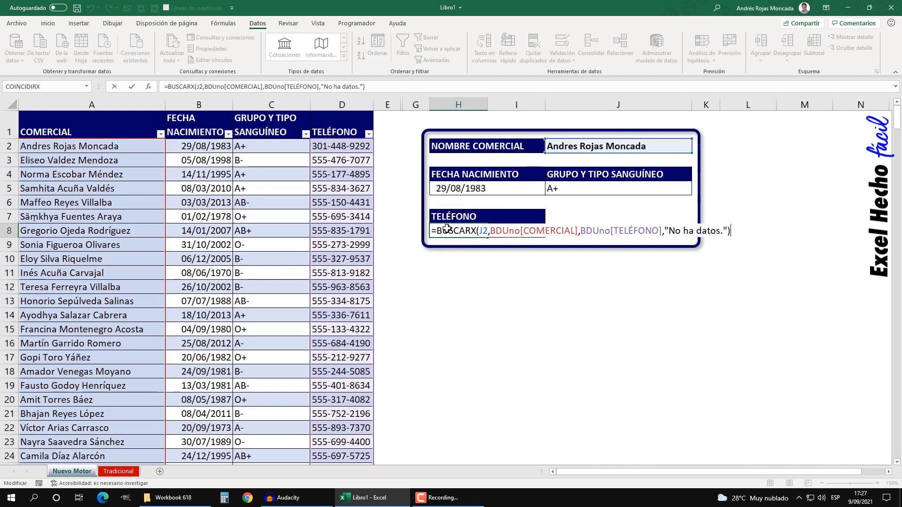
key("Escape")
left_click(611, 276)
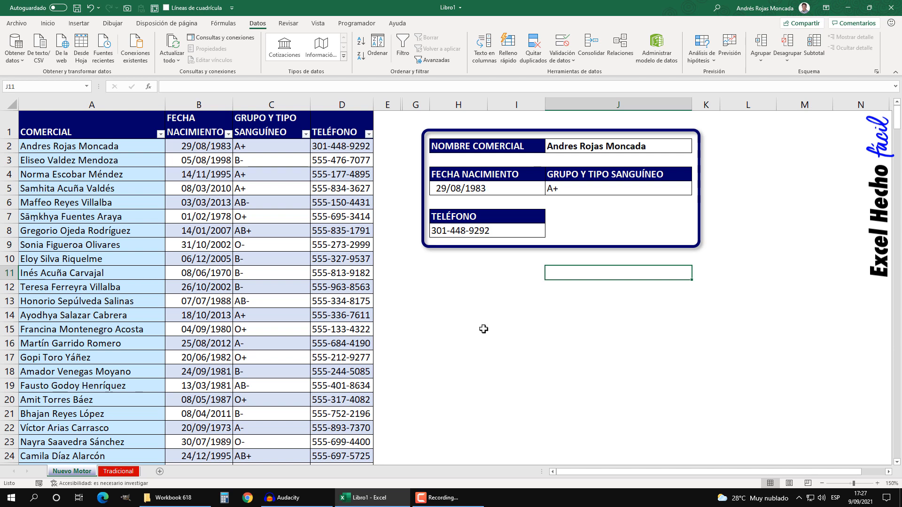
- Compare the three BUSCARV result formulas in H5, J5 and H8 on the Tradicional sheet, including their column index arguments
left_click(121, 470)
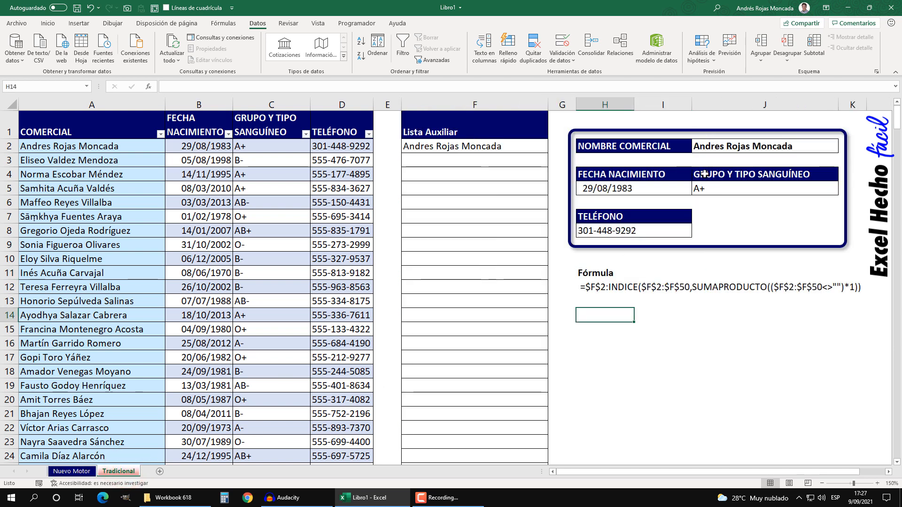
left_click(647, 189)
left_click(609, 189)
key("F2")
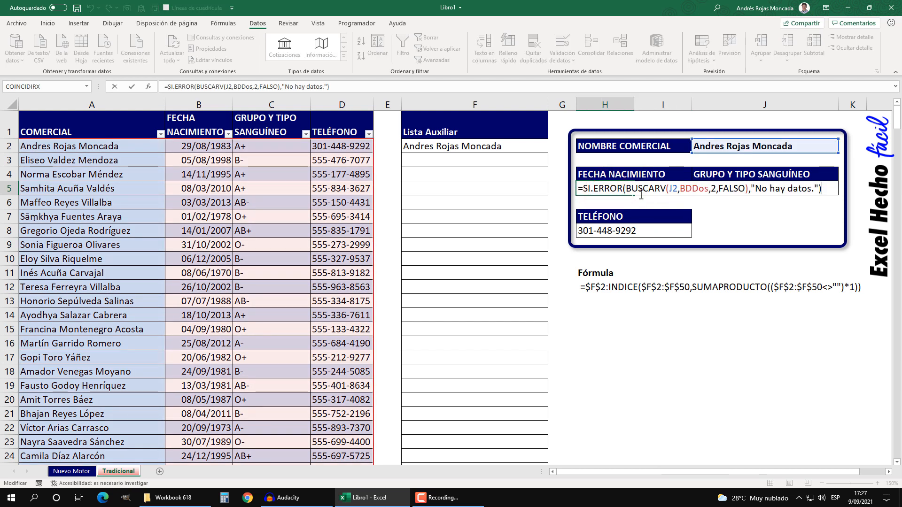
key("Escape")
left_click(700, 188)
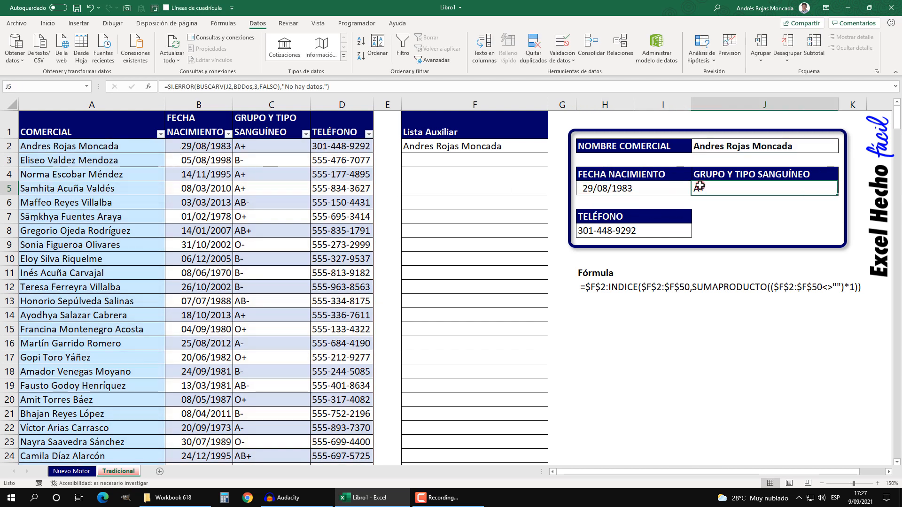
key("F2")
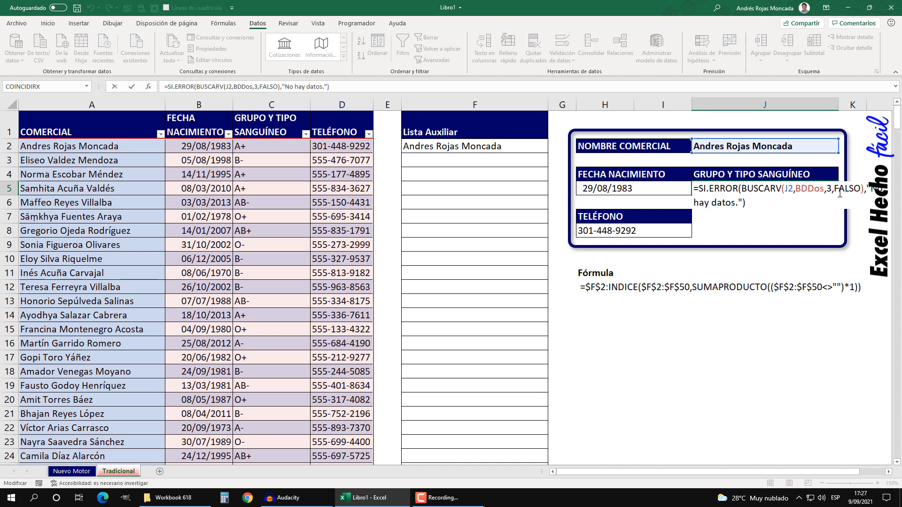
key("Return")
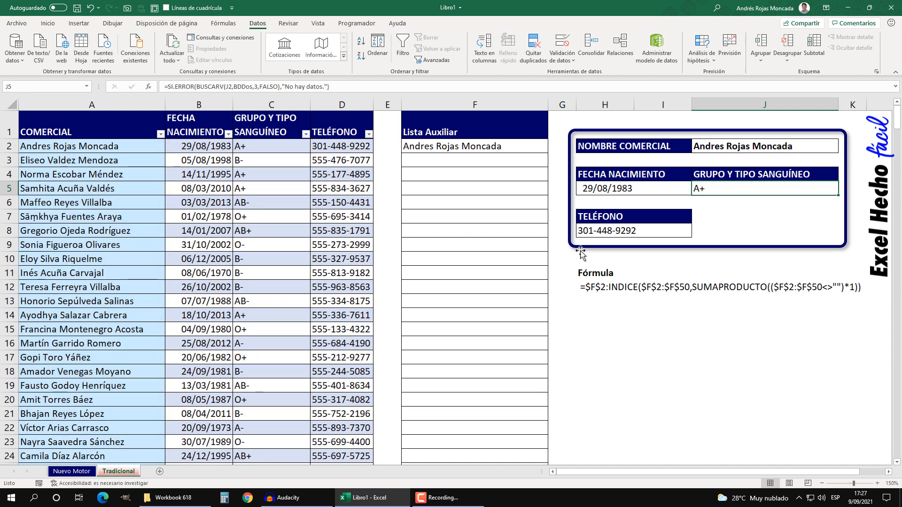
left_click(578, 231)
left_click(578, 231)
key("F2")
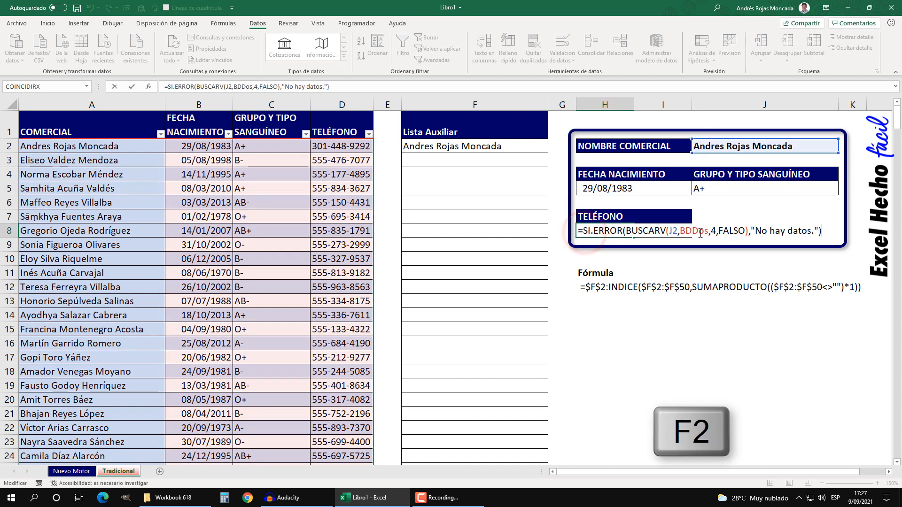
key("Return")
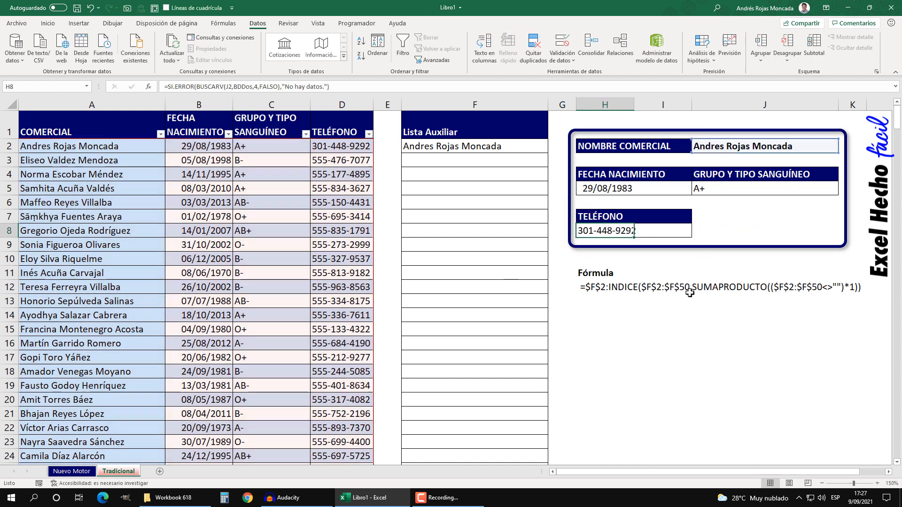
- Test the lookup form by entering a different surname in J2 and choosing the second matching full name from the list
left_click(705, 146)
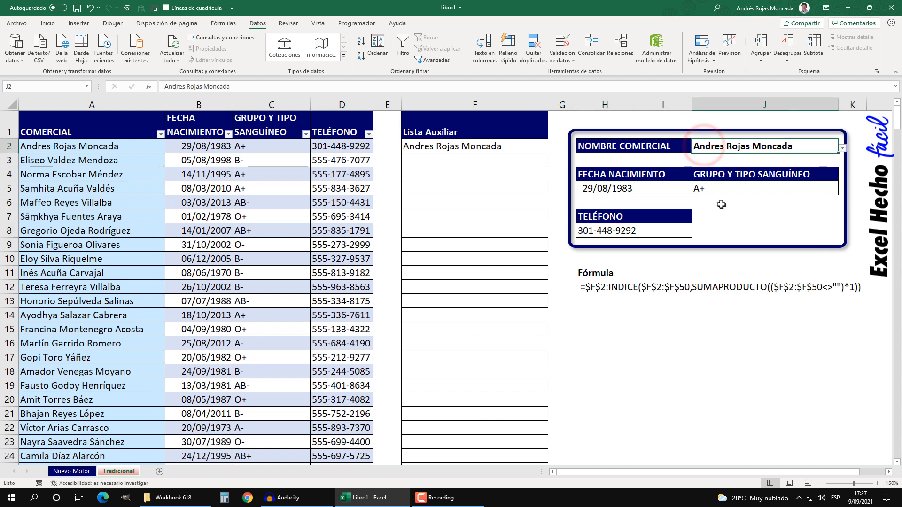
key("F2")
type("Godoy")
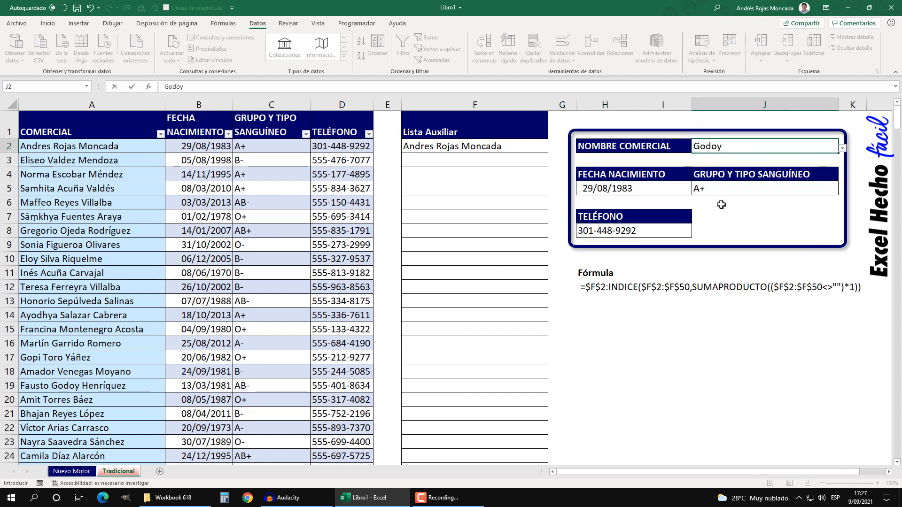
left_click(842, 148)
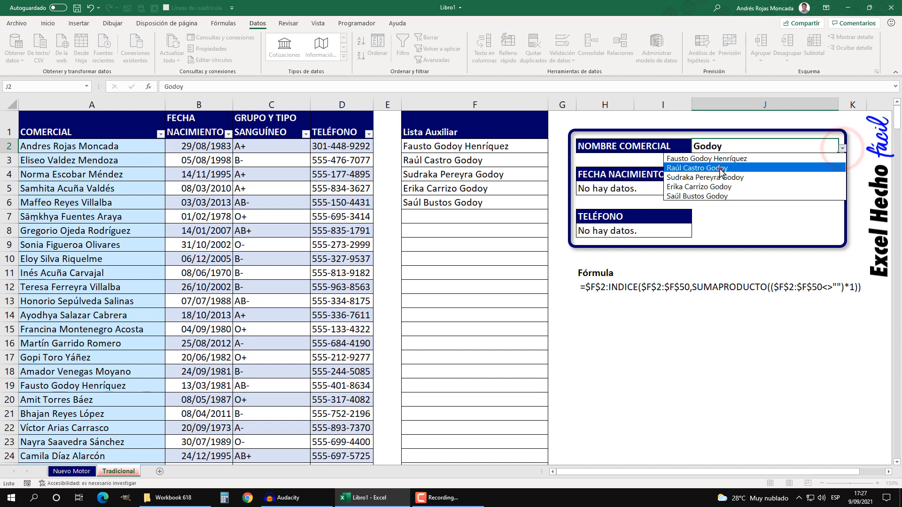
left_click(720, 170)
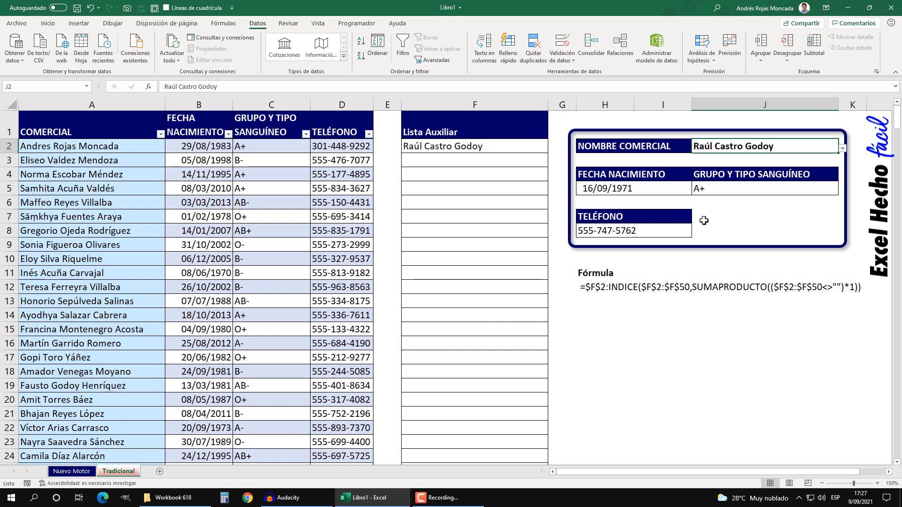
- Enter the original surname in J2 again and choose the first matching full name from the drop-down list
type("Rojas")
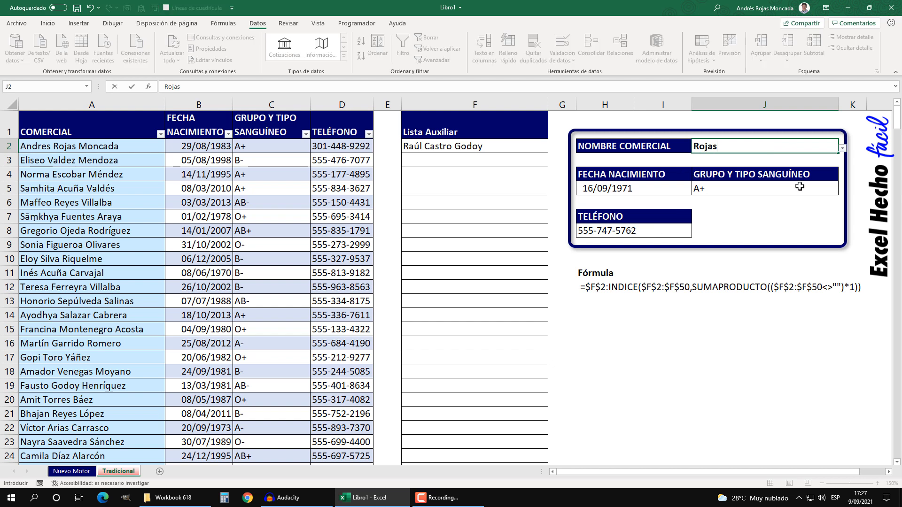
left_click(842, 150)
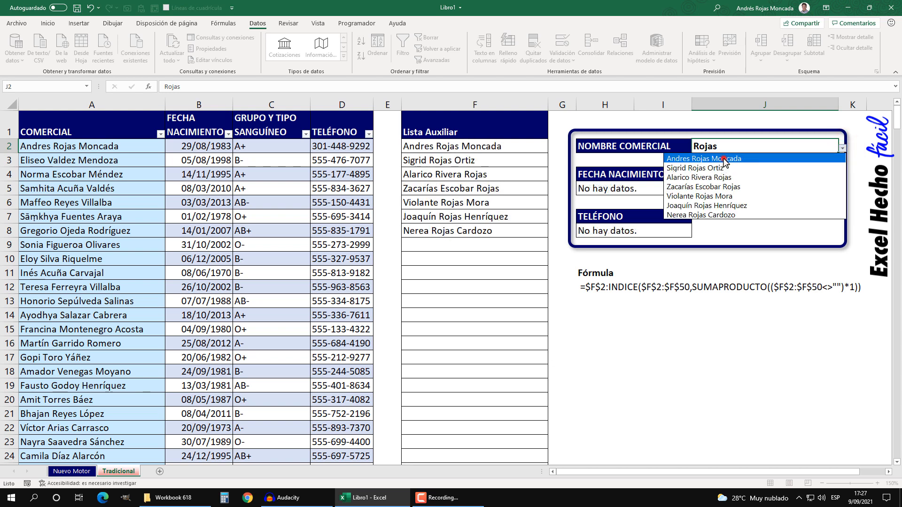
left_click(723, 156)
left_click(763, 311)
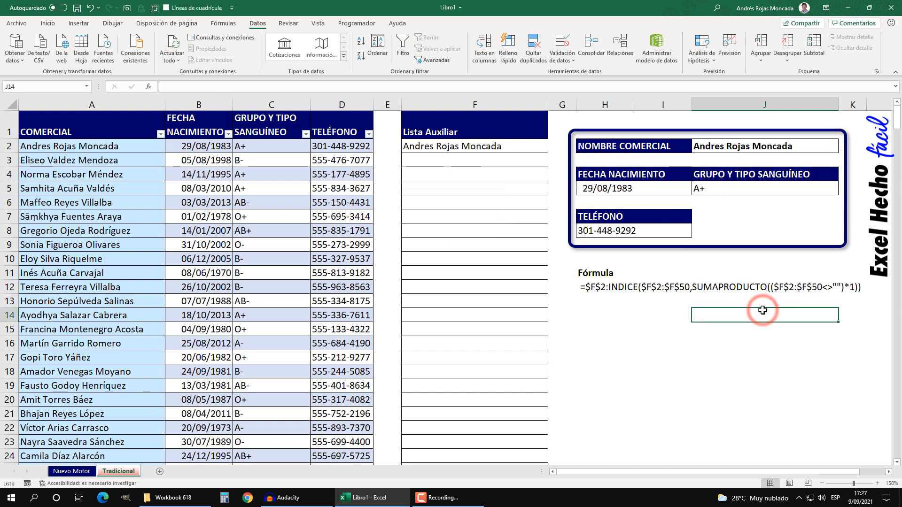